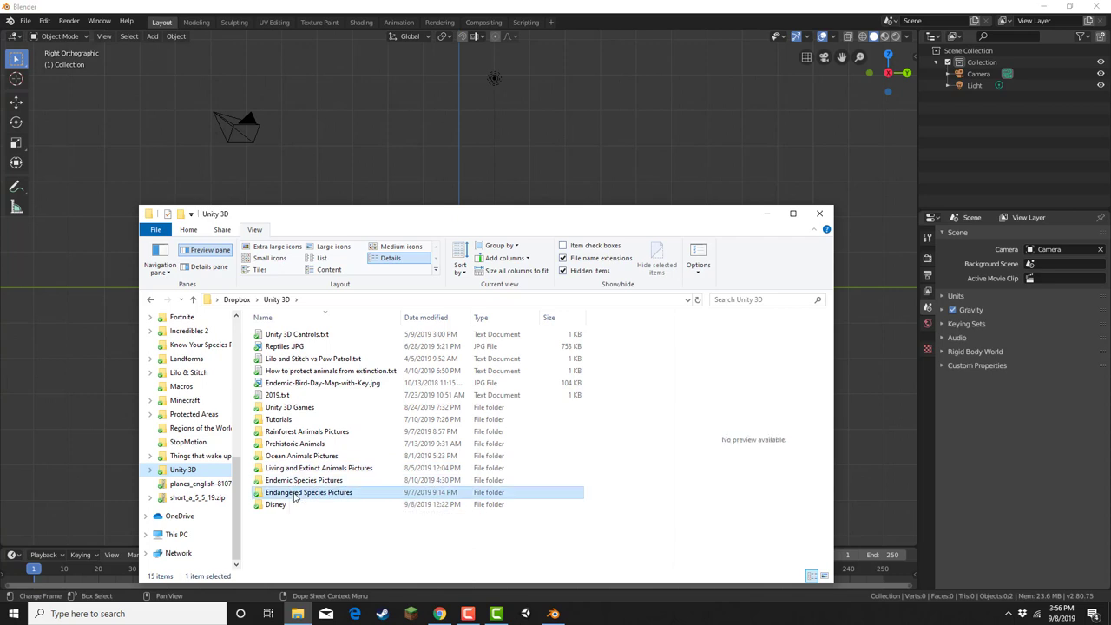
Add the red panda picture "2011_002_119 (1).jpg" from the 93 Red Panda folder to the scene as a reference image
{"action": "double_click", "coordinate": [295, 491]}
{"action": "scroll", "coordinate": [356, 425], "scroll_direction": "down", "scroll_amount": 20}
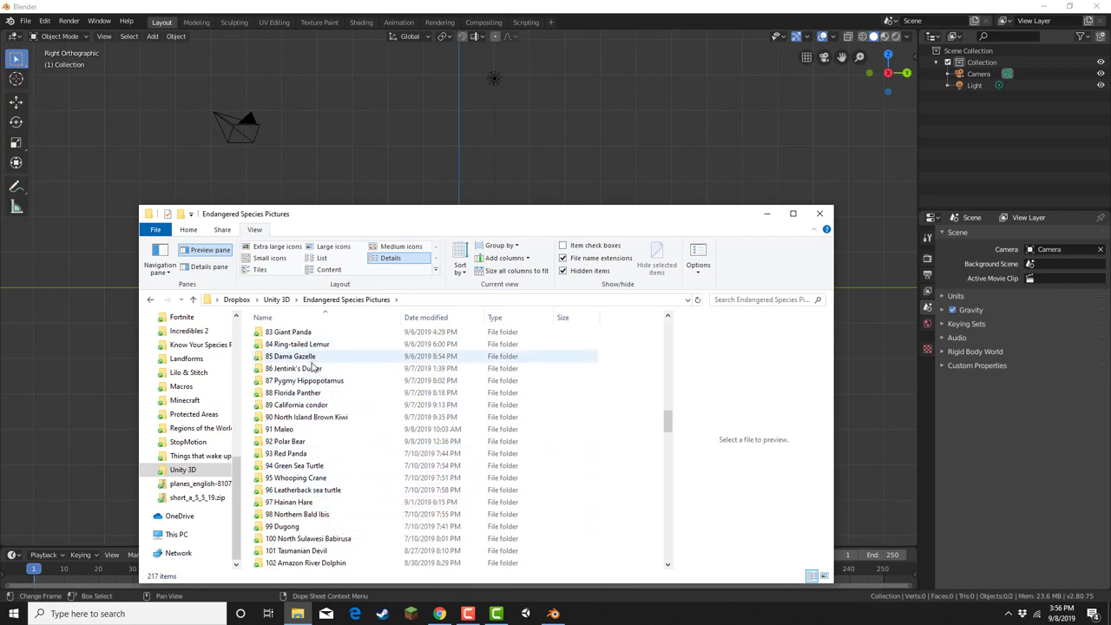
{"action": "left_click", "coordinate": [317, 453]}
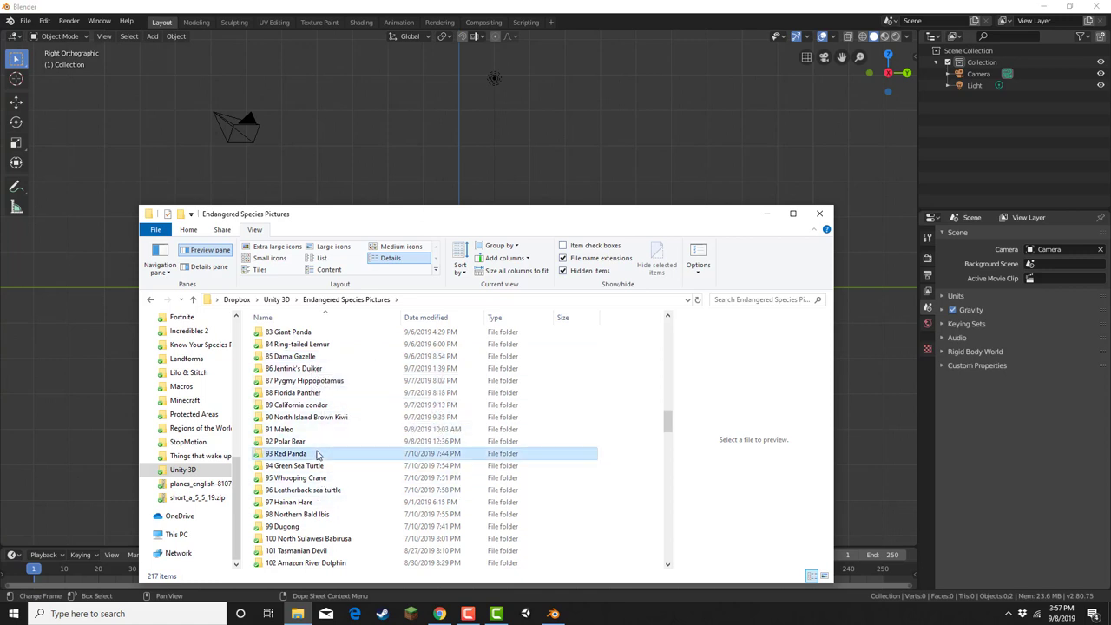
{"action": "double_click", "coordinate": [317, 452]}
{"action": "left_click", "coordinate": [281, 352]}
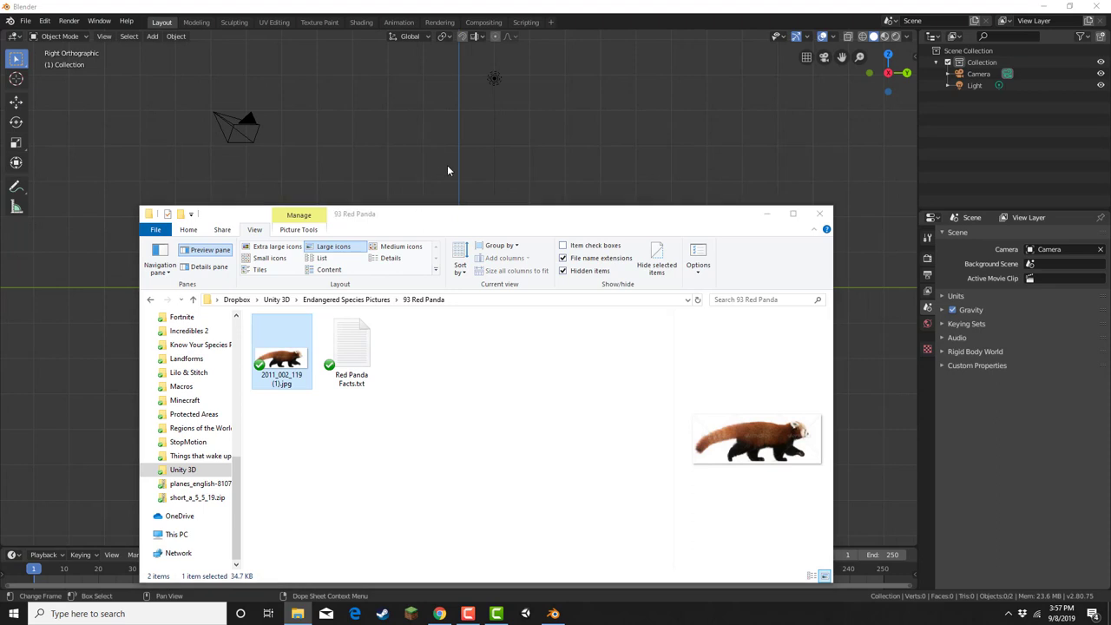
{"action": "left_click_drag", "start_coordinate": [448, 170], "coordinate": [448, 167]}
Move the red panda reference image so that it is centred on the world origin
{"action": "key", "text": "g"}
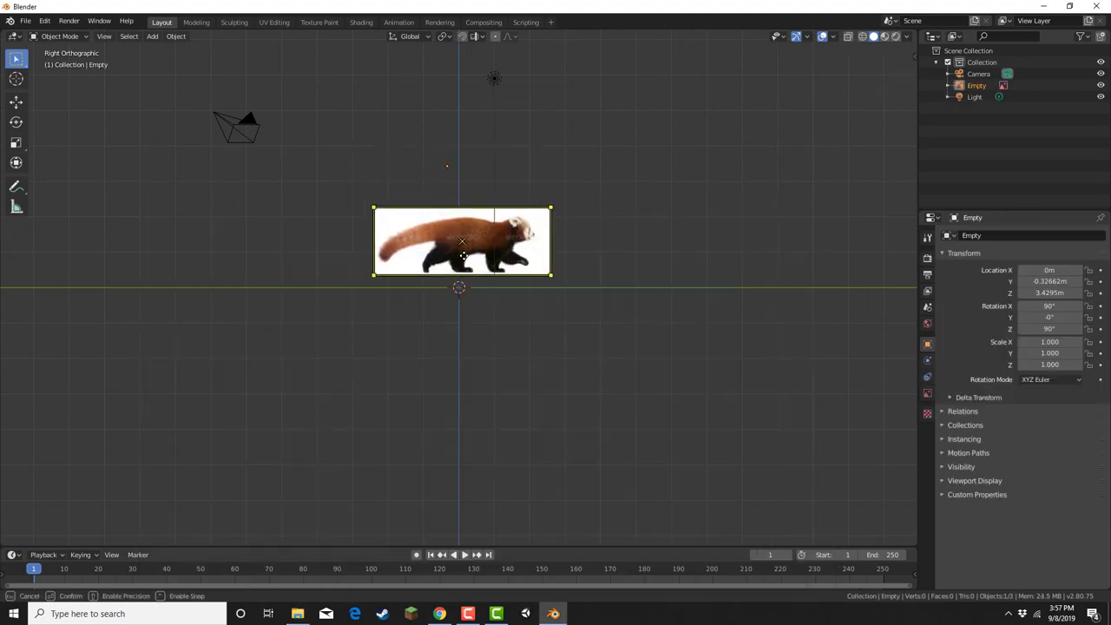
{"action": "left_click", "coordinate": [459, 288]}
{"action": "scroll", "coordinate": [460, 287], "scroll_direction": "up", "scroll_amount": 7}
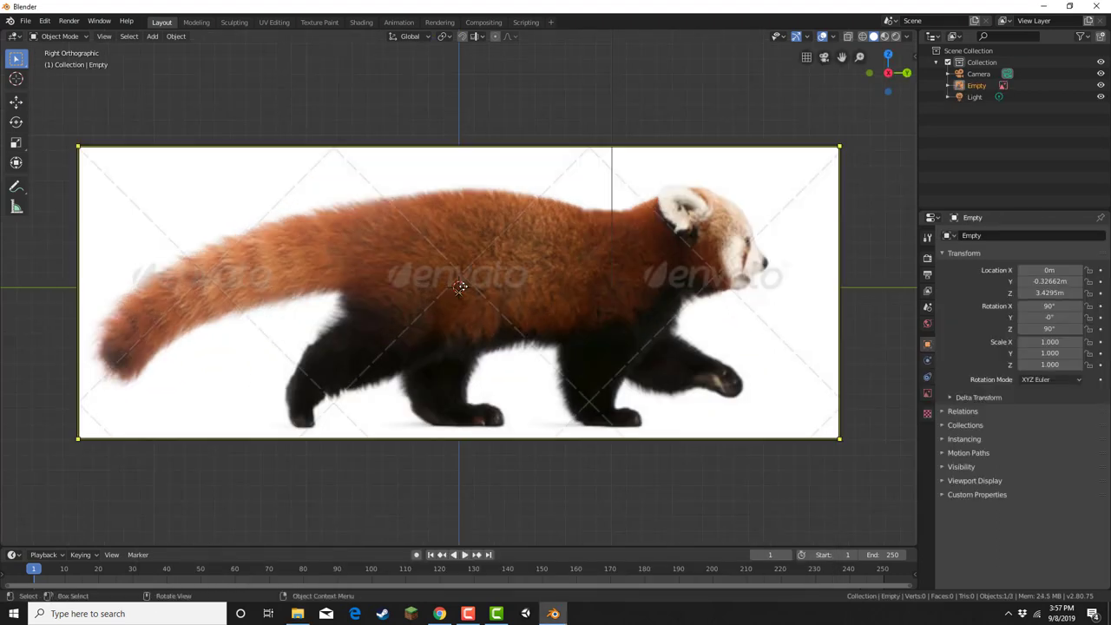
{"action": "scroll", "coordinate": [459, 288], "scroll_direction": "up", "scroll_amount": 2}
{"action": "scroll", "coordinate": [404, 286], "scroll_direction": "down", "scroll_amount": 1}
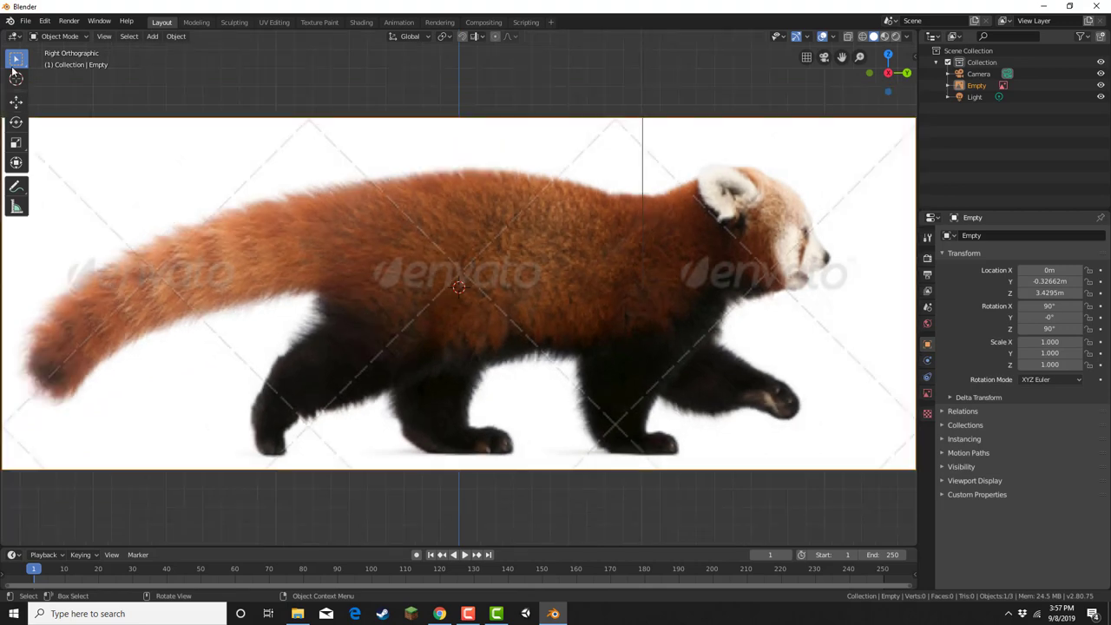
Add a plane mesh and rotate it 90° about the Y axis to face the side view
{"action": "left_click", "coordinate": [153, 37]}
{"action": "mouse_move", "coordinate": [221, 54]}
{"action": "left_click", "coordinate": [260, 50]}
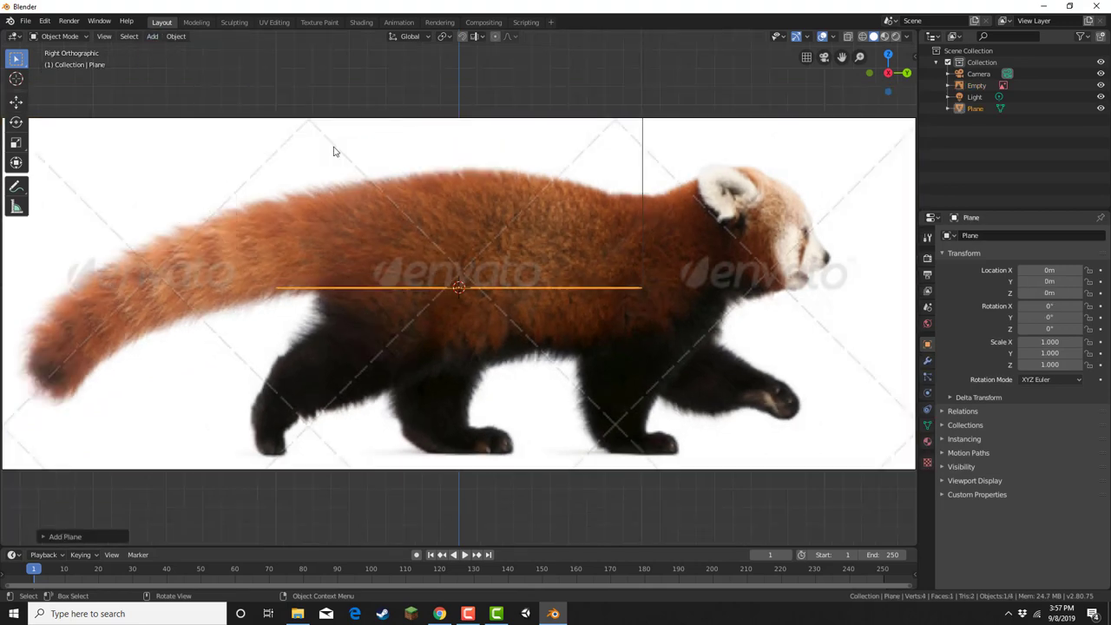
{"action": "key", "text": "r"}
{"action": "key", "text": "y"}
{"action": "key", "text": "9"}
{"action": "key", "text": "0"}
{"action": "key", "text": "Return"}
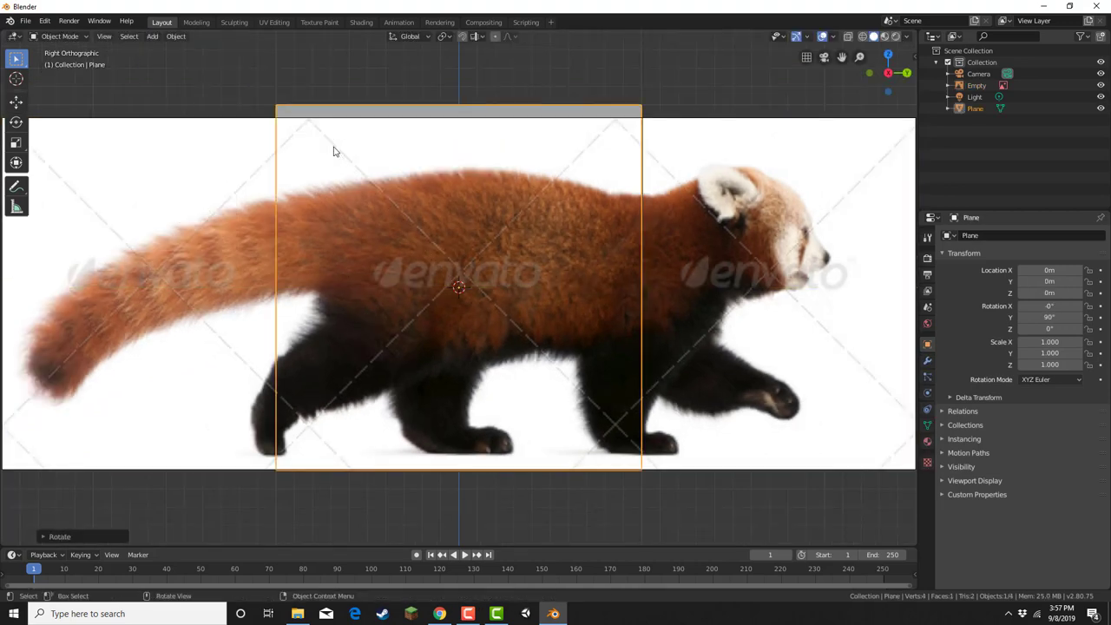
In Edit Mode, reposition the plane's corner vertices to cover a strip of the panda's rear torso from back to belly
{"action": "left_click", "coordinate": [81, 37]}
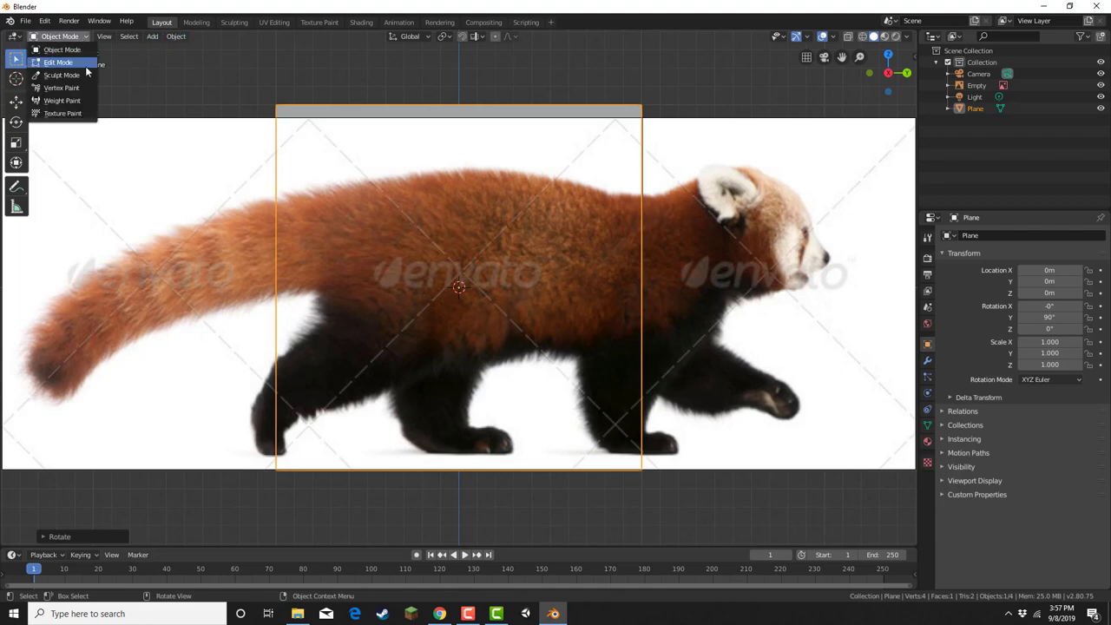
{"action": "left_click", "coordinate": [85, 65]}
{"action": "key", "text": "g"}
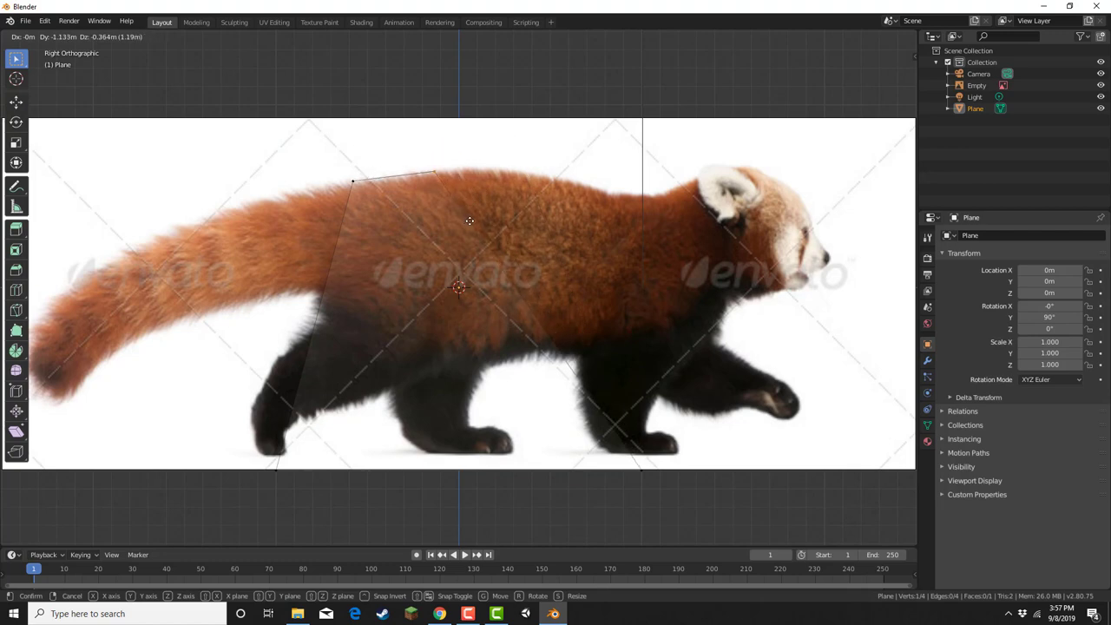
{"action": "left_click", "coordinate": [438, 199]}
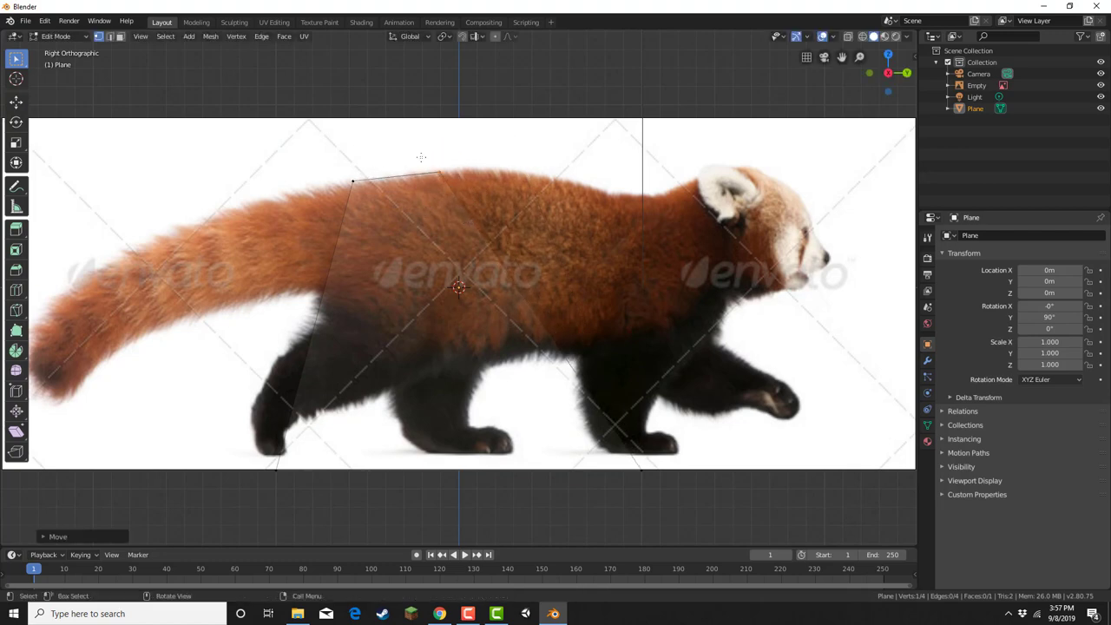
{"action": "left_click_drag", "start_coordinate": [578, 349], "coordinate": [687, 496]}
{"action": "key", "text": "g"}
{"action": "left_click", "coordinate": [491, 357]}
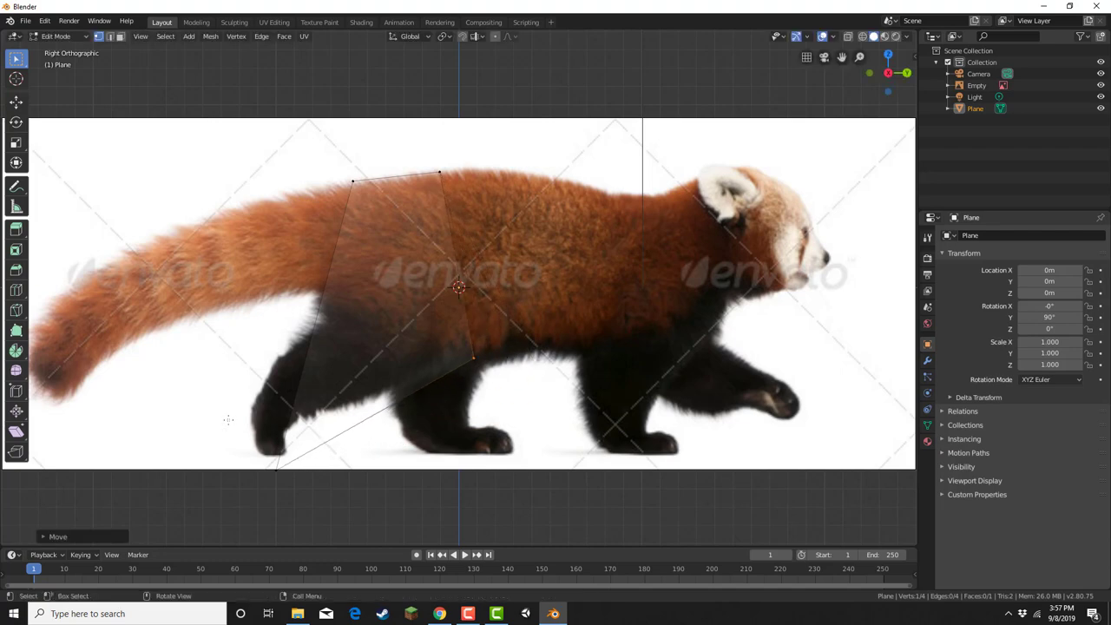
{"action": "left_click_drag", "start_coordinate": [228, 420], "coordinate": [300, 486]}
{"action": "key", "text": "g"}
{"action": "left_click", "coordinate": [428, 381]}
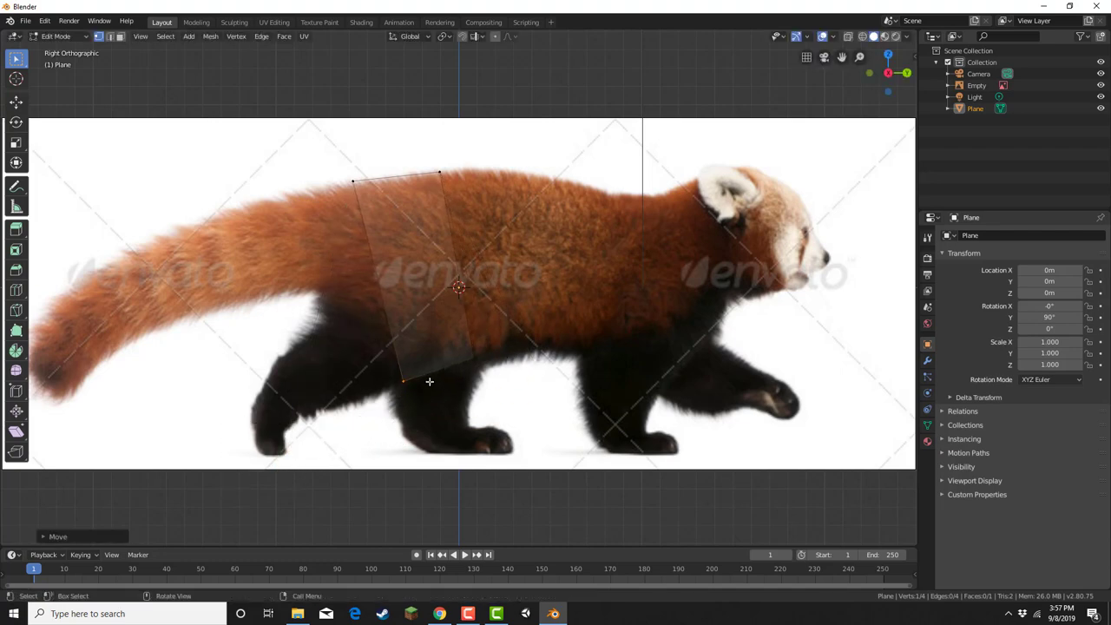
Extrude the plane's front edge four times along the torso up to the panda's neck
{"action": "left_click_drag", "start_coordinate": [444, 180], "coordinate": [562, 378]}
{"action": "key", "text": "e"}
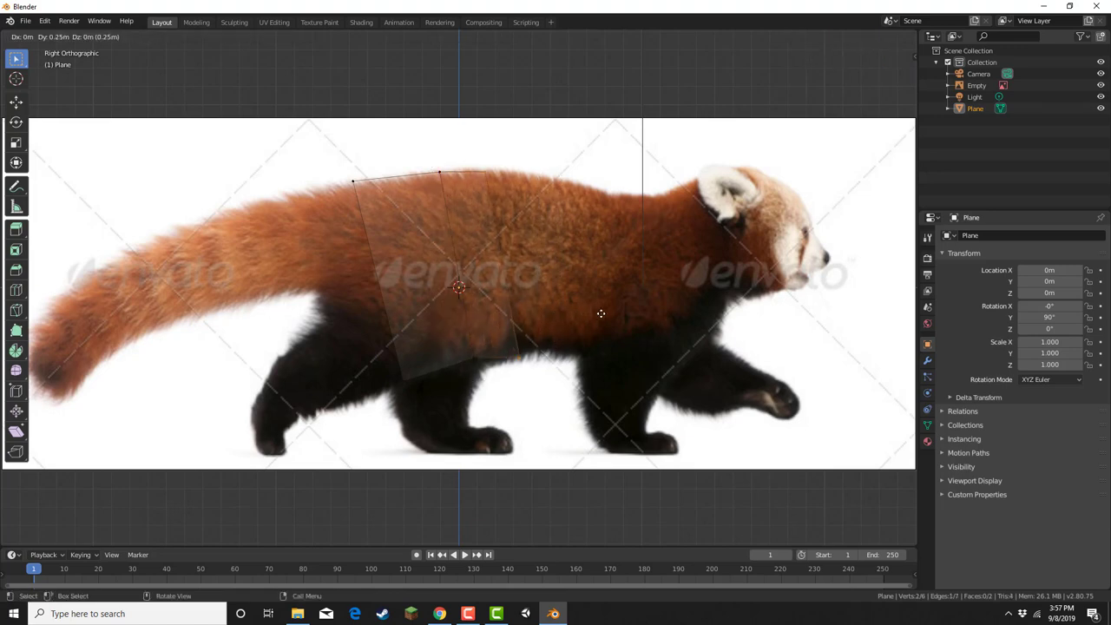
{"action": "left_click", "coordinate": [620, 315]}
{"action": "key", "text": "e"}
{"action": "left_click", "coordinate": [687, 321]}
{"action": "key", "text": "e"}
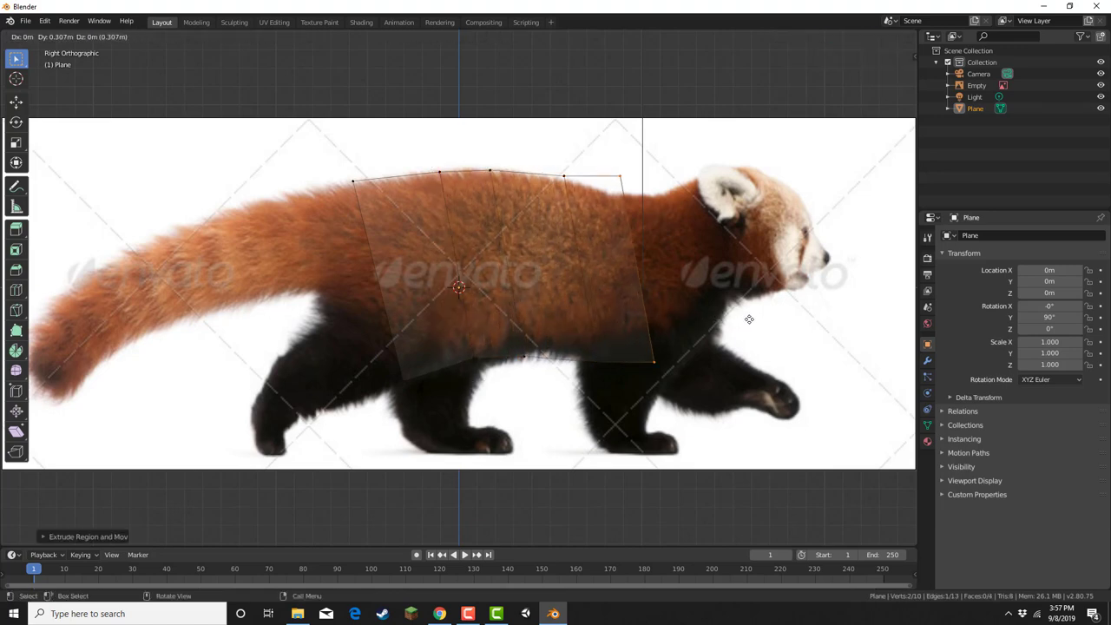
{"action": "left_click", "coordinate": [750, 319]}
{"action": "key", "text": "e"}
{"action": "left_click", "coordinate": [792, 319]}
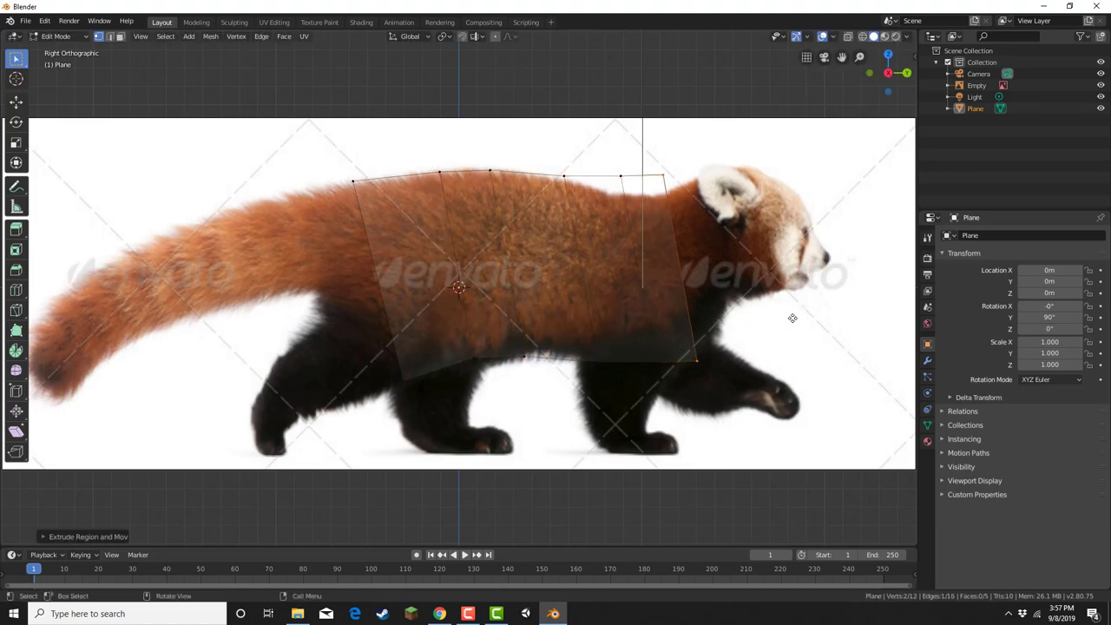
Lower the upper vertices near the shoulders and neck to follow the panda's back line
{"action": "key", "text": "g"}
{"action": "left_click_drag", "start_coordinate": [633, 194], "coordinate": [668, 207]}
{"action": "left_click", "coordinate": [634, 214]}
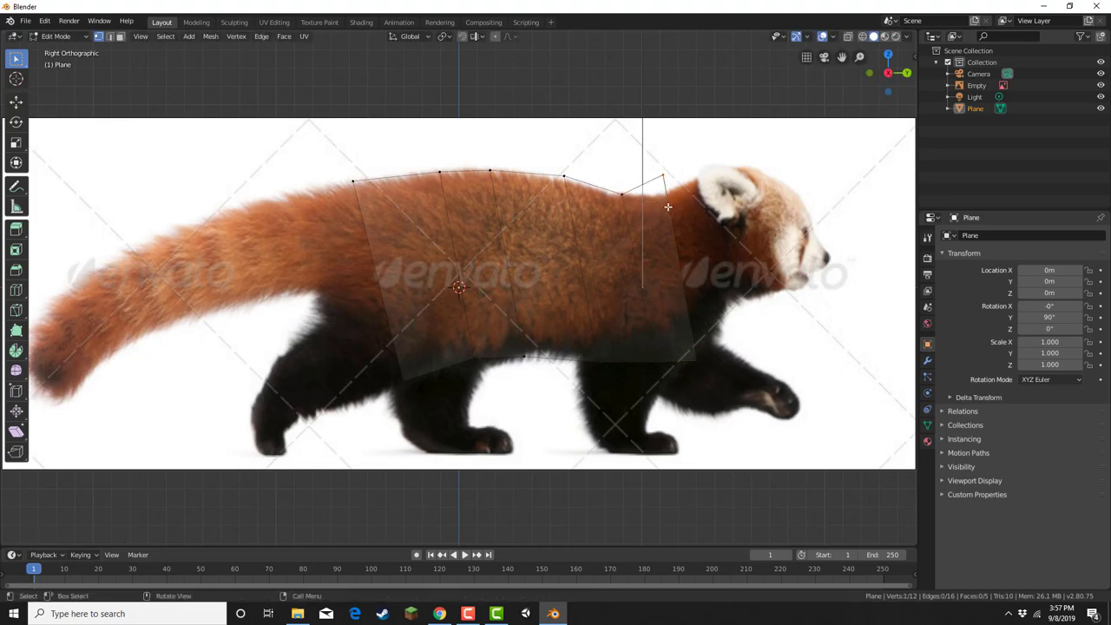
{"action": "key", "text": "g"}
{"action": "left_click", "coordinate": [671, 228]}
{"action": "left_click_drag", "start_coordinate": [584, 185], "coordinate": [589, 198]}
{"action": "key", "text": "g"}
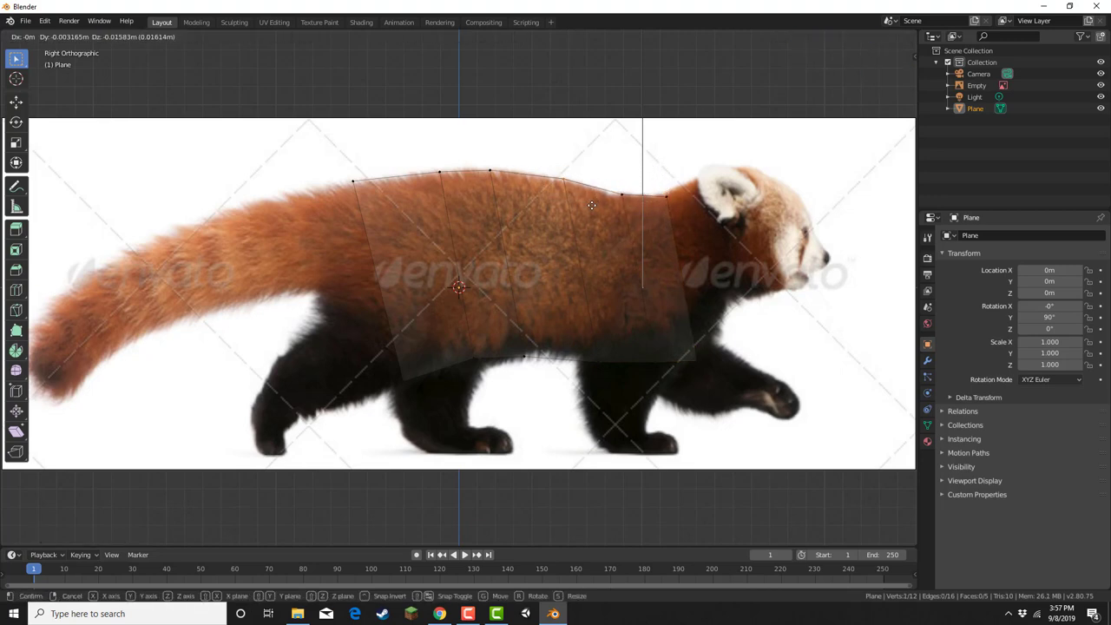
{"action": "left_click", "coordinate": [591, 203]}
Adjust the lower front vertices to follow the panda's chest and belly line
{"action": "left_click_drag", "start_coordinate": [610, 289], "coordinate": [672, 370]}
{"action": "key", "text": "g"}
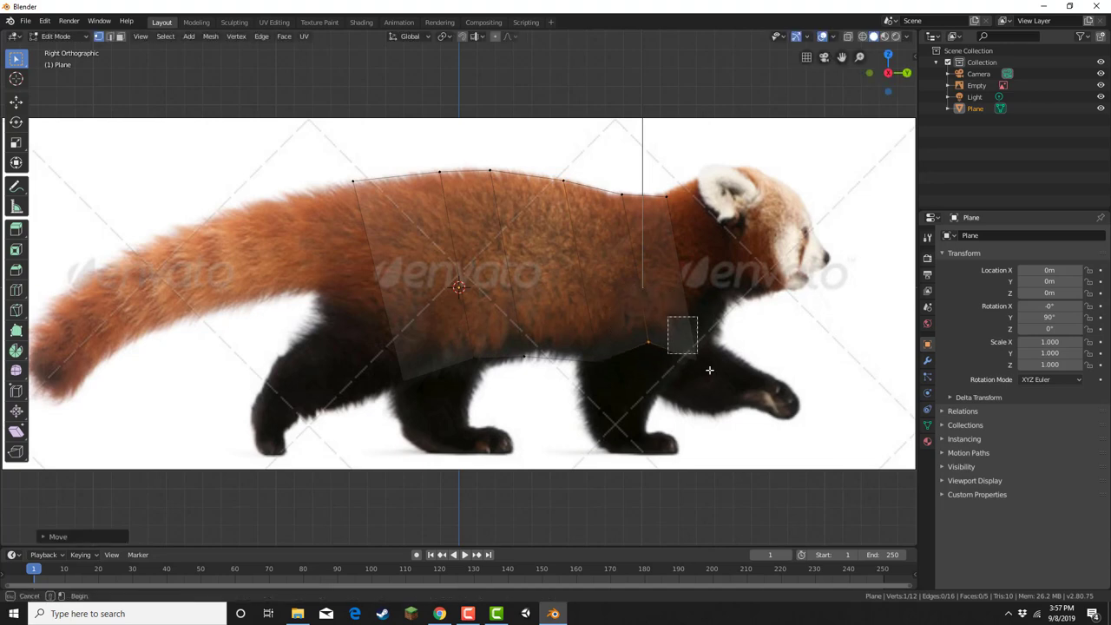
{"action": "left_click", "coordinate": [630, 390]}
{"action": "left_click_drag", "start_coordinate": [577, 342], "coordinate": [609, 376]}
{"action": "key", "text": "g"}
{"action": "left_click", "coordinate": [597, 371]}
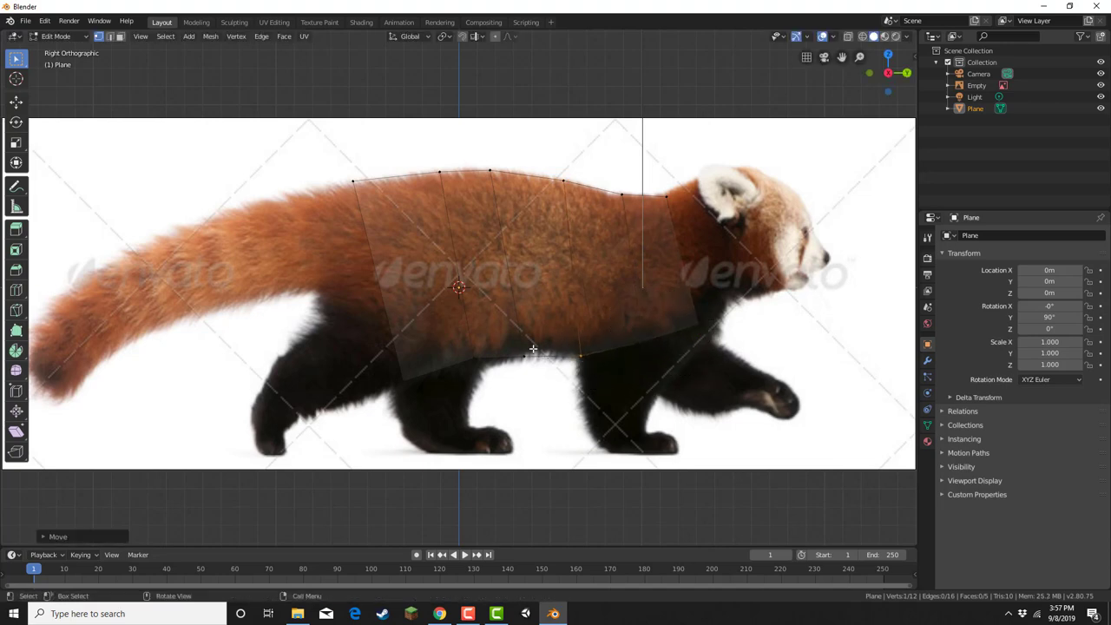
Move the upper and lower vertices of the rearmost edge to match the panda's rump and lower belly
{"action": "left_click_drag", "start_coordinate": [374, 196], "coordinate": [369, 210]}
{"action": "key", "text": "g"}
{"action": "left_click", "coordinate": [374, 218]}
{"action": "left_click_drag", "start_coordinate": [373, 307], "coordinate": [433, 386]}
{"action": "key", "text": "g"}
{"action": "left_click", "coordinate": [405, 362]}
Extrude the rear edge once towards the tail and fit its two vertices to the top and underside of the tail base
{"action": "left_click_drag", "start_coordinate": [335, 161], "coordinate": [418, 392]}
{"action": "key", "text": "e"}
{"action": "left_click", "coordinate": [347, 348]}
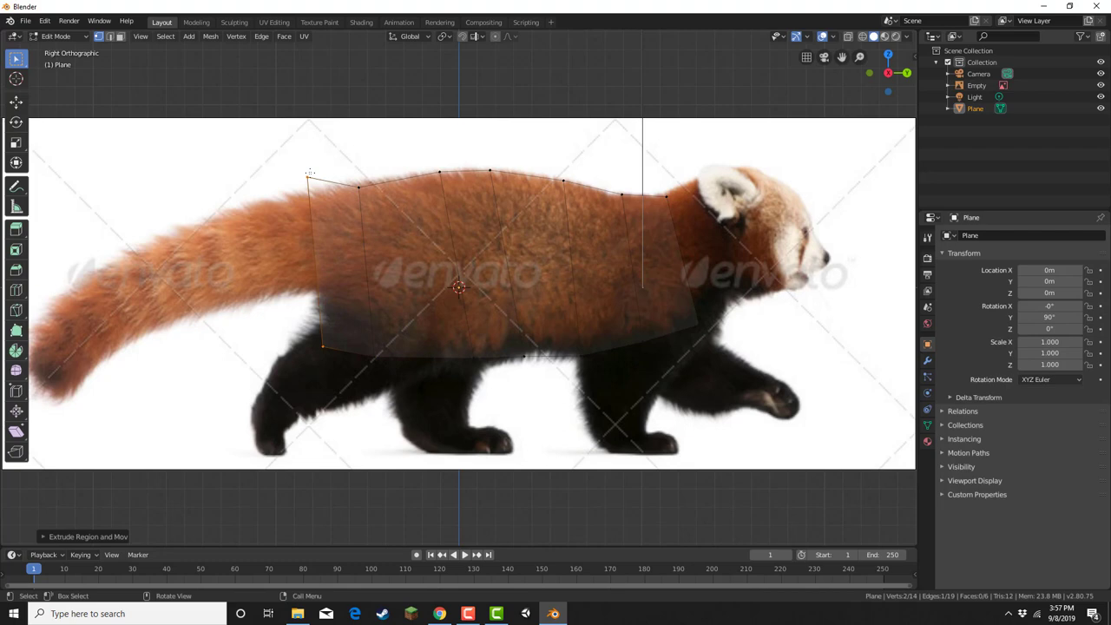
{"action": "left_click_drag", "start_coordinate": [328, 203], "coordinate": [328, 204]}
{"action": "key", "text": "g"}
{"action": "left_click", "coordinate": [325, 229]}
{"action": "left_click_drag", "start_coordinate": [308, 288], "coordinate": [338, 361]}
{"action": "key", "text": "g"}
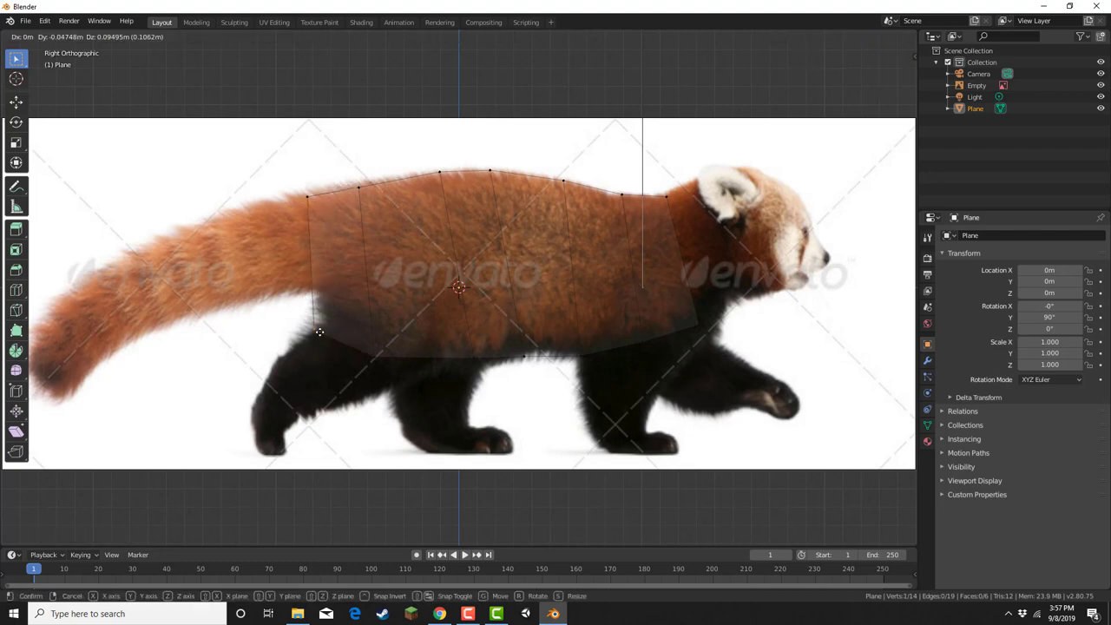
{"action": "left_click", "coordinate": [318, 297]}
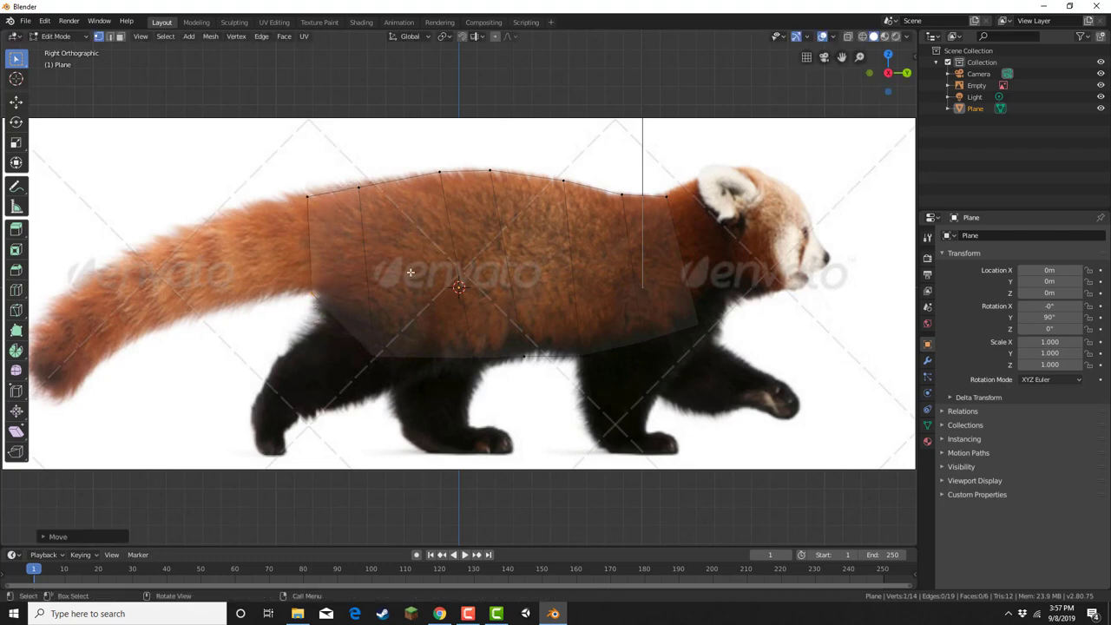
With the reference image hidden, extrude the whole body profile sideways for thickness and delete the newly extruded side faces
{"action": "left_click", "coordinate": [1101, 86]}
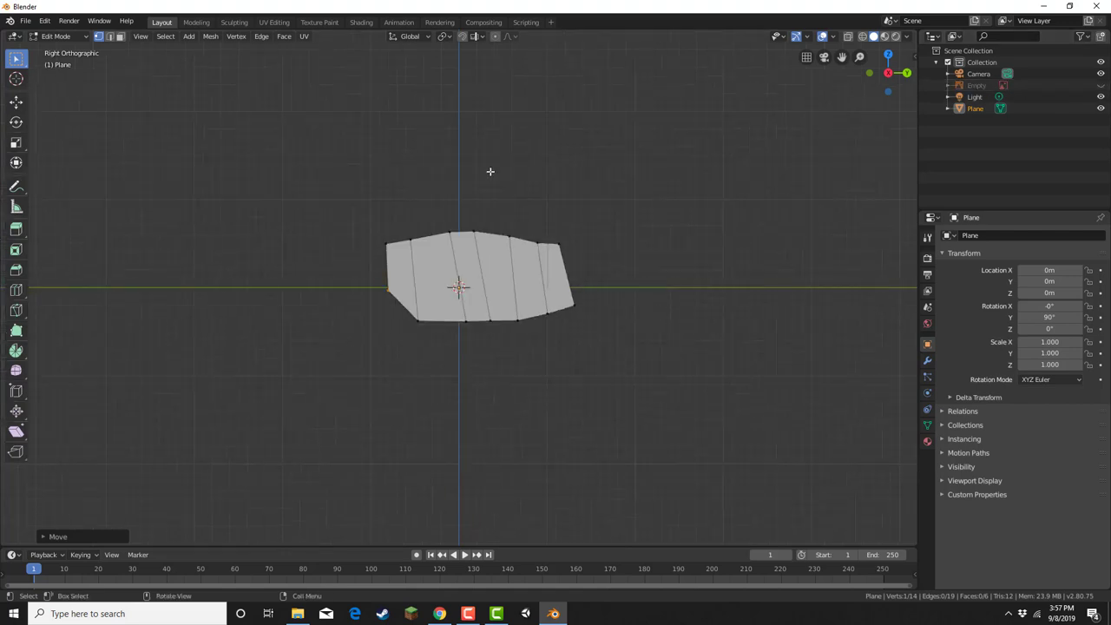
{"action": "key", "text": "a"}
{"action": "middle_click_drag", "start_coordinate": [622, 290], "coordinate": [551, 311]}
{"action": "key", "text": "e"}
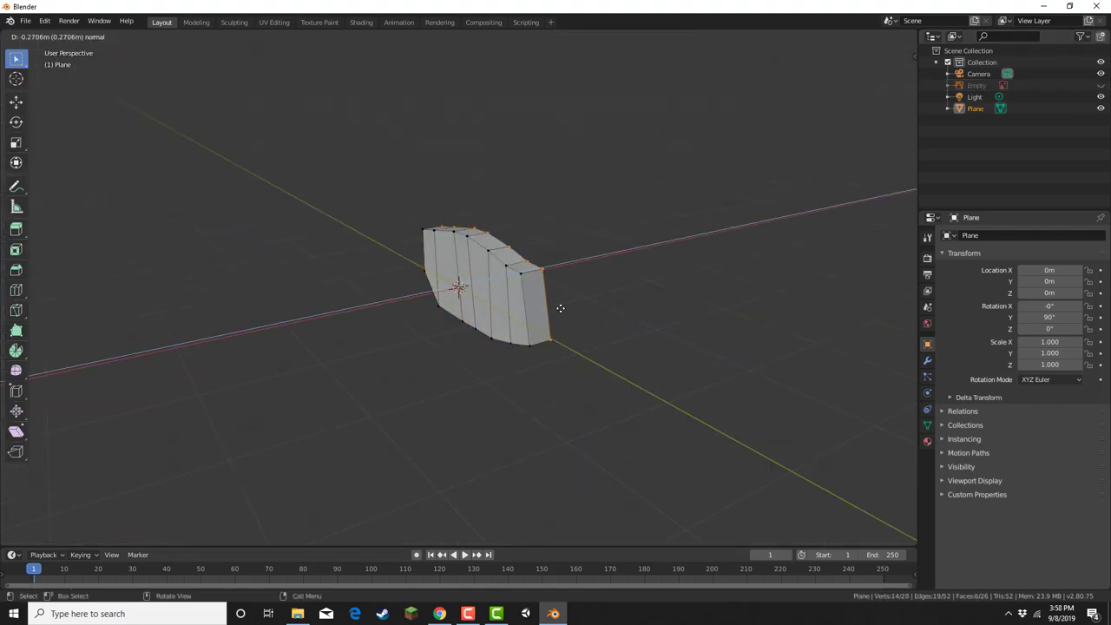
{"action": "left_click", "coordinate": [578, 307]}
{"action": "key", "text": "x"}
{"action": "left_click", "coordinate": [575, 330]}
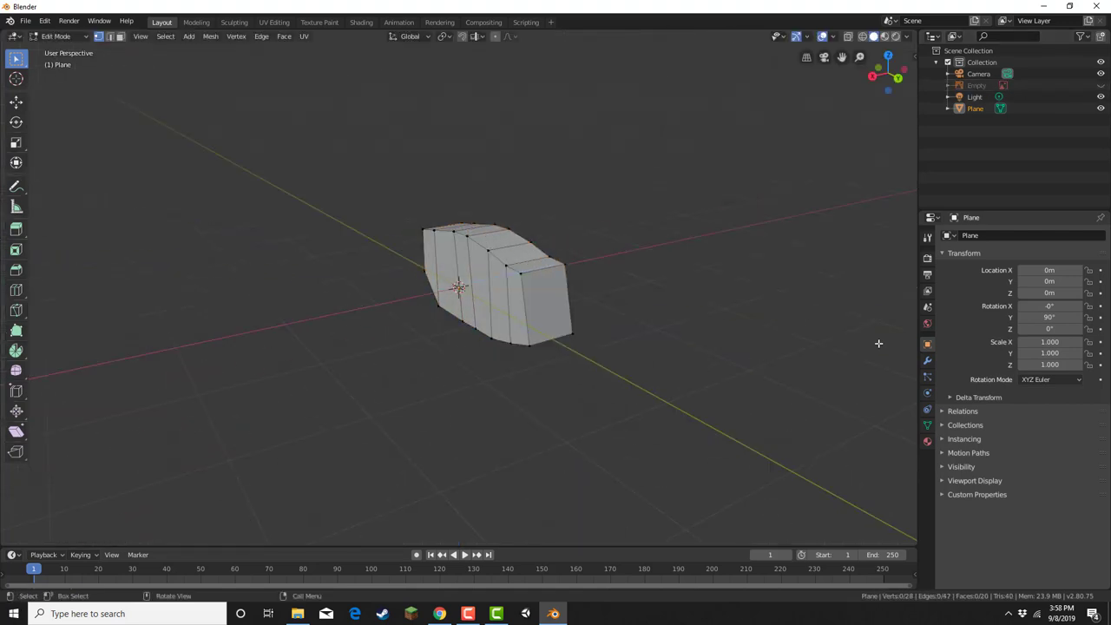
Add a Mirror modifier to the body mesh
{"action": "left_click", "coordinate": [926, 361]}
{"action": "left_click", "coordinate": [980, 236]}
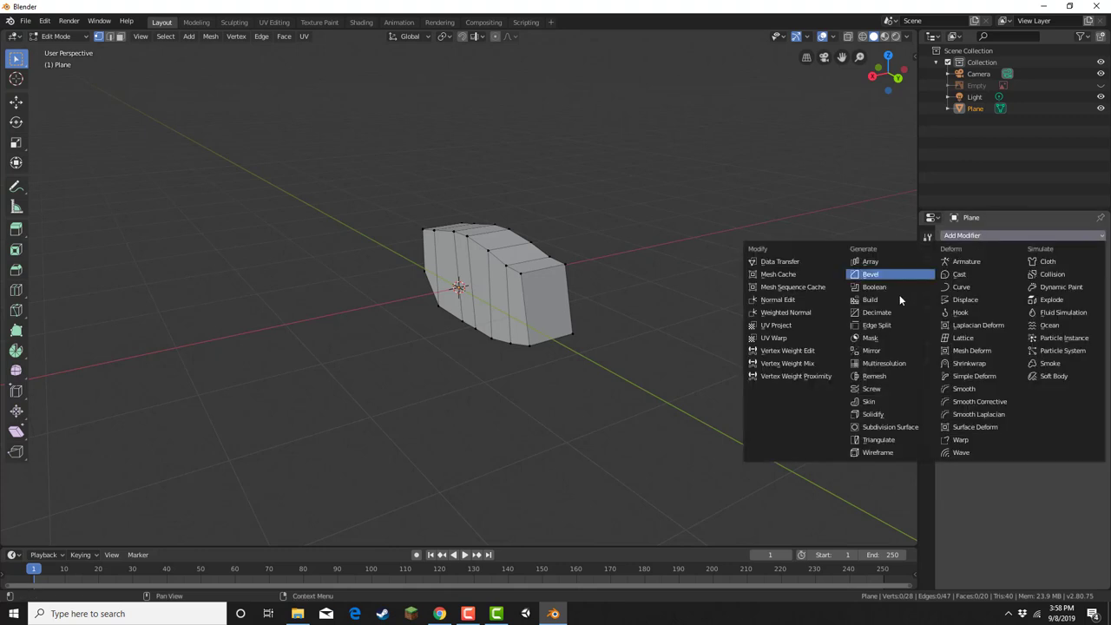
{"action": "left_click", "coordinate": [879, 350]}
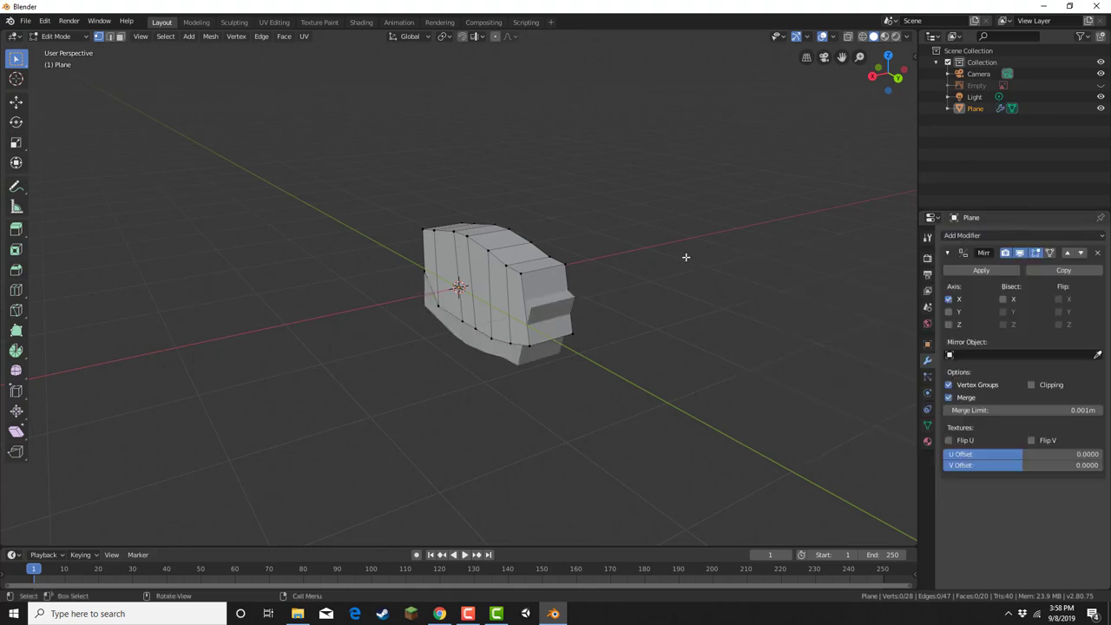
{"action": "middle_click_drag", "start_coordinate": [684, 255], "coordinate": [577, 253]}
Apply the body mesh's rotation in Object Mode so that it mirrors sideways
{"action": "left_click", "coordinate": [74, 35]}
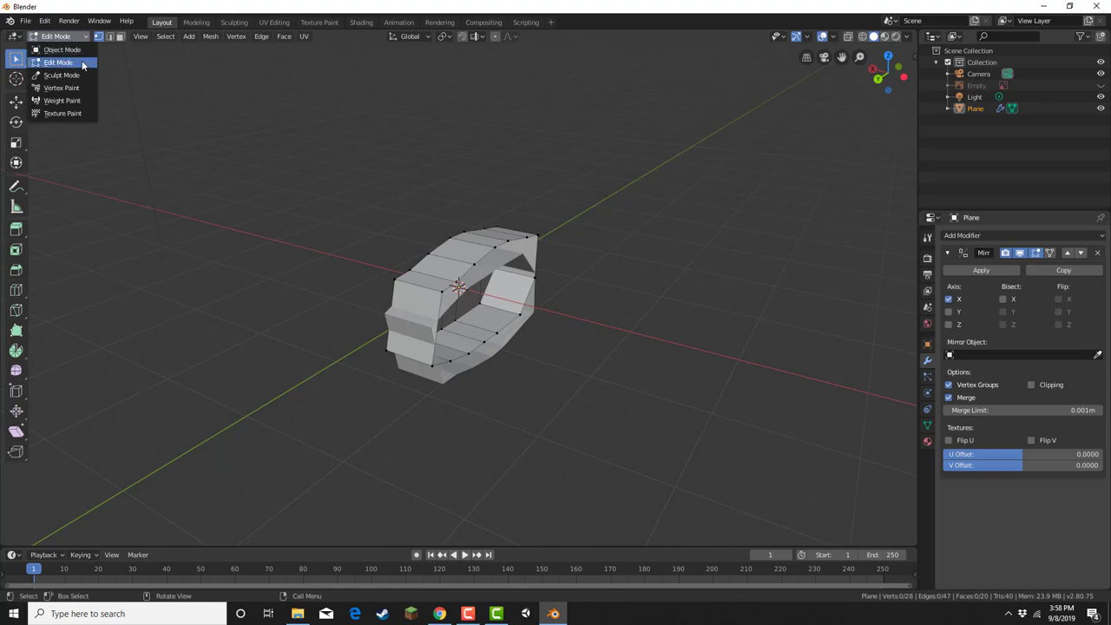
{"action": "left_click", "coordinate": [82, 47]}
{"action": "left_click_drag", "start_coordinate": [329, 175], "coordinate": [495, 278]}
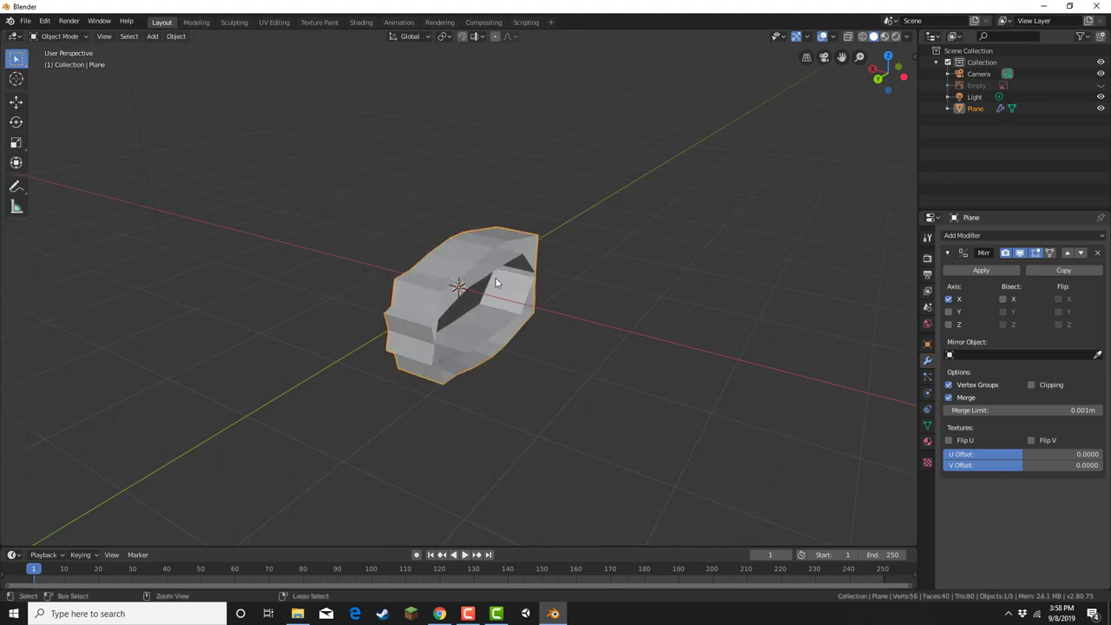
{"action": "key", "text": "ctrl+a"}
{"action": "left_click", "coordinate": [473, 289]}
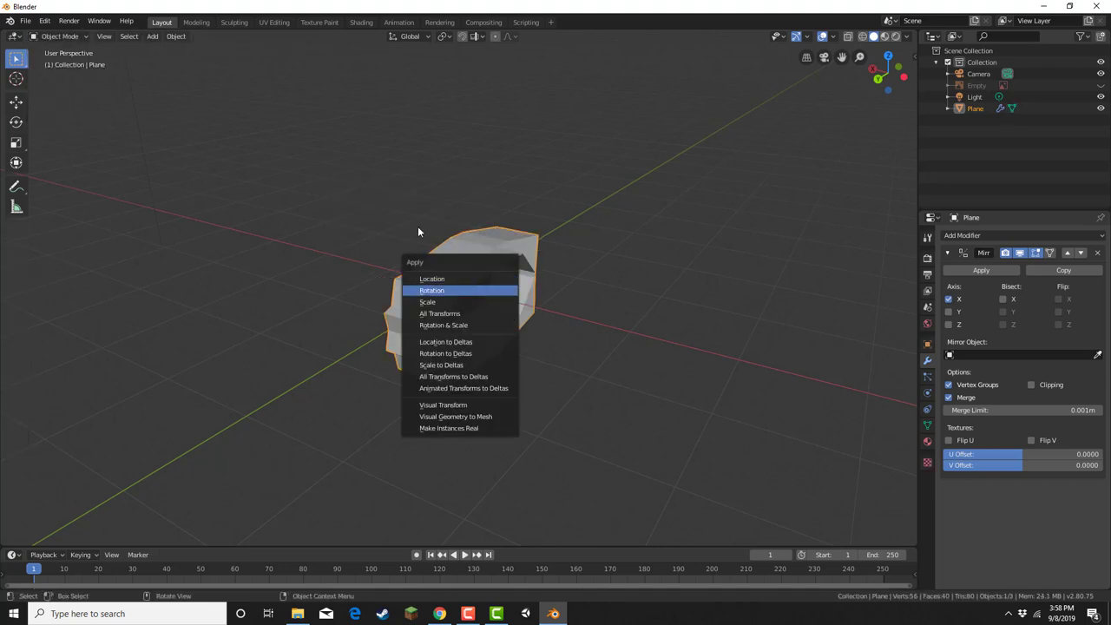
In Edit Mode, move the body half across the mirror plane, enable Clipping on the Mirror modifier and join both halves at the centre
{"action": "left_click", "coordinate": [64, 37]}
{"action": "left_click", "coordinate": [70, 47]}
{"action": "middle_click_drag", "start_coordinate": [199, 109], "coordinate": [246, 96]}
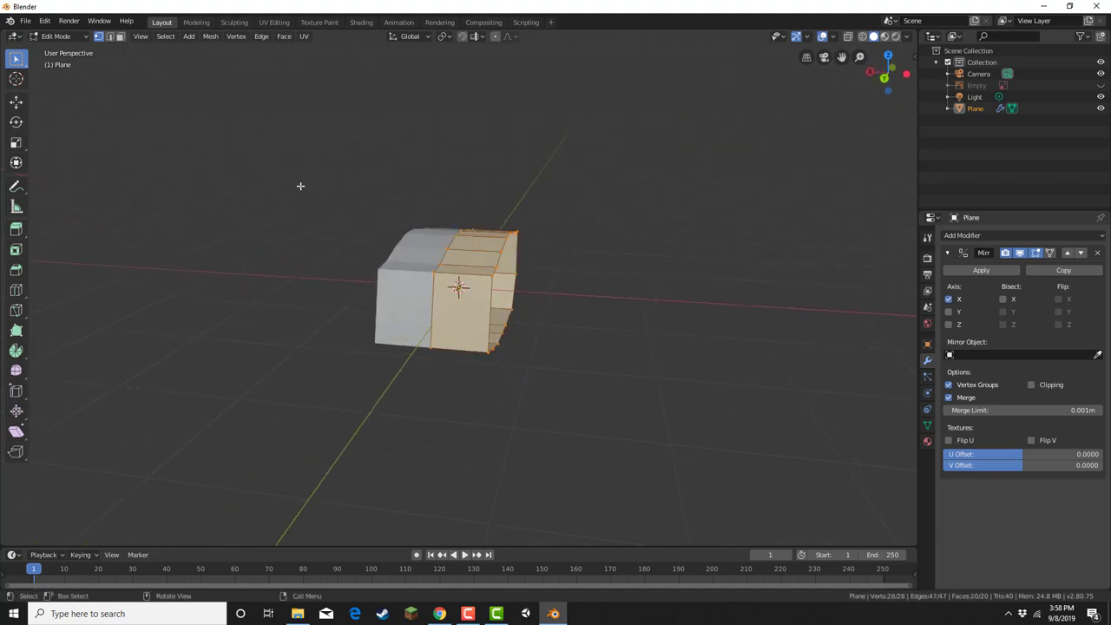
{"action": "key", "text": "g"}
{"action": "key", "text": "x"}
{"action": "left_click", "coordinate": [301, 223]}
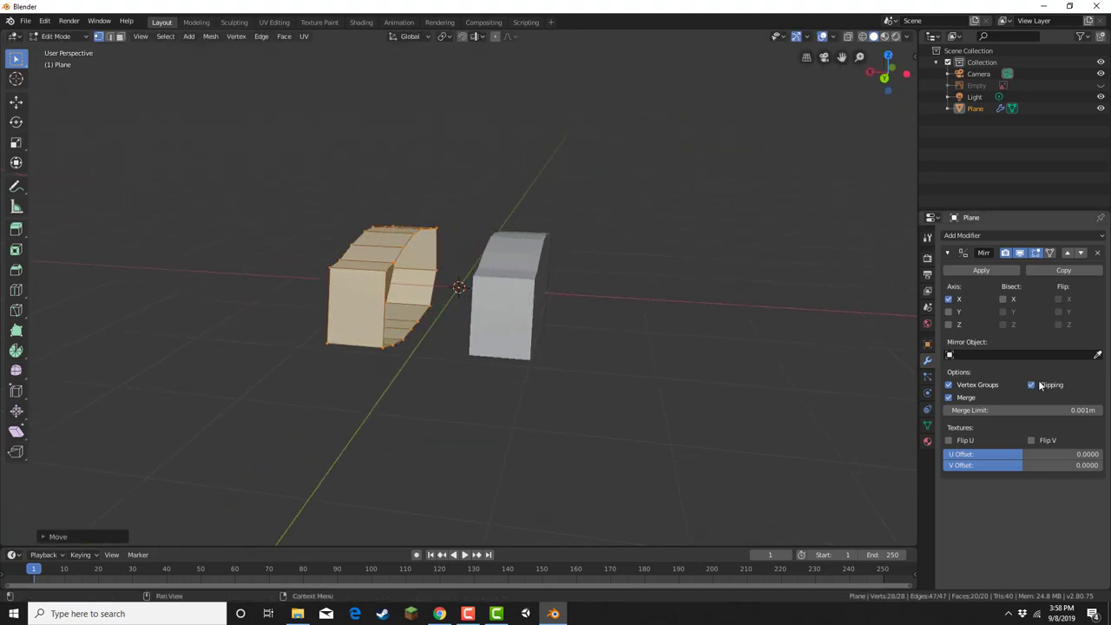
{"action": "key", "text": "g"}
{"action": "left_click", "coordinate": [494, 322]}
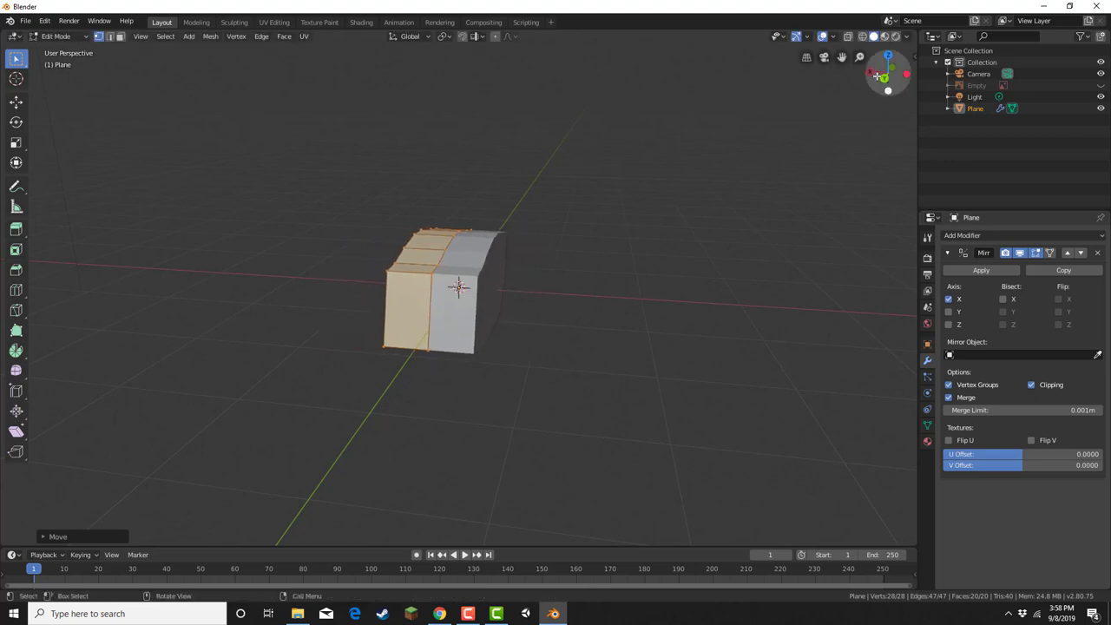
Switch to the right orthographic view and show the red panda reference image again
{"action": "left_click", "coordinate": [906, 74]}
{"action": "left_click", "coordinate": [1100, 85]}
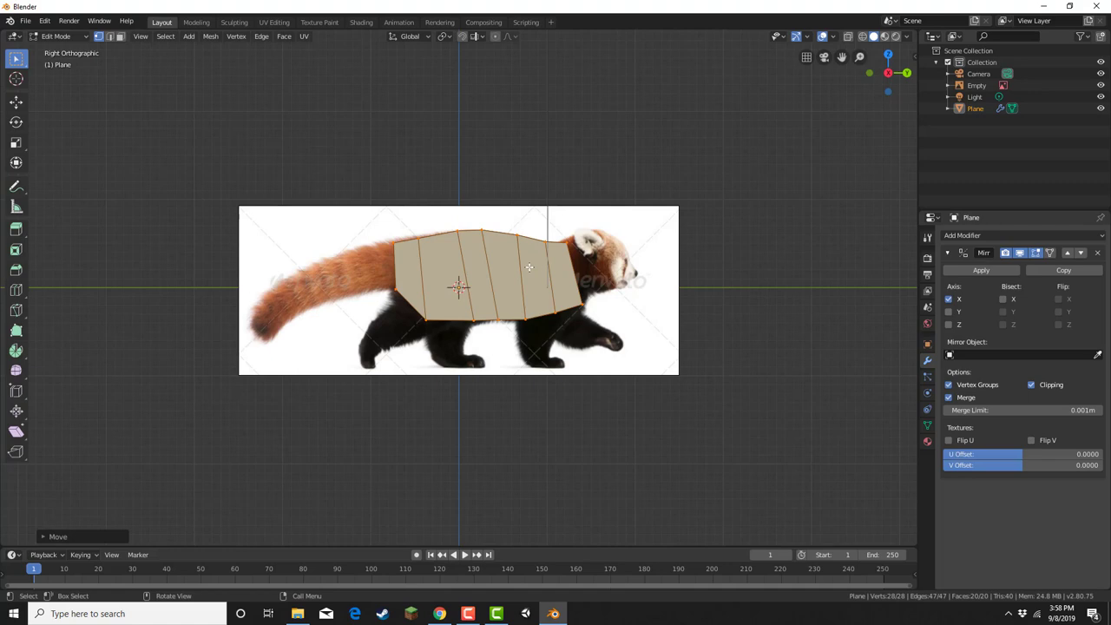
Nudge the whole body mesh so that it lines up with the red panda's torso in the reference image
{"action": "scroll", "coordinate": [499, 261], "scroll_direction": "up", "scroll_amount": 3}
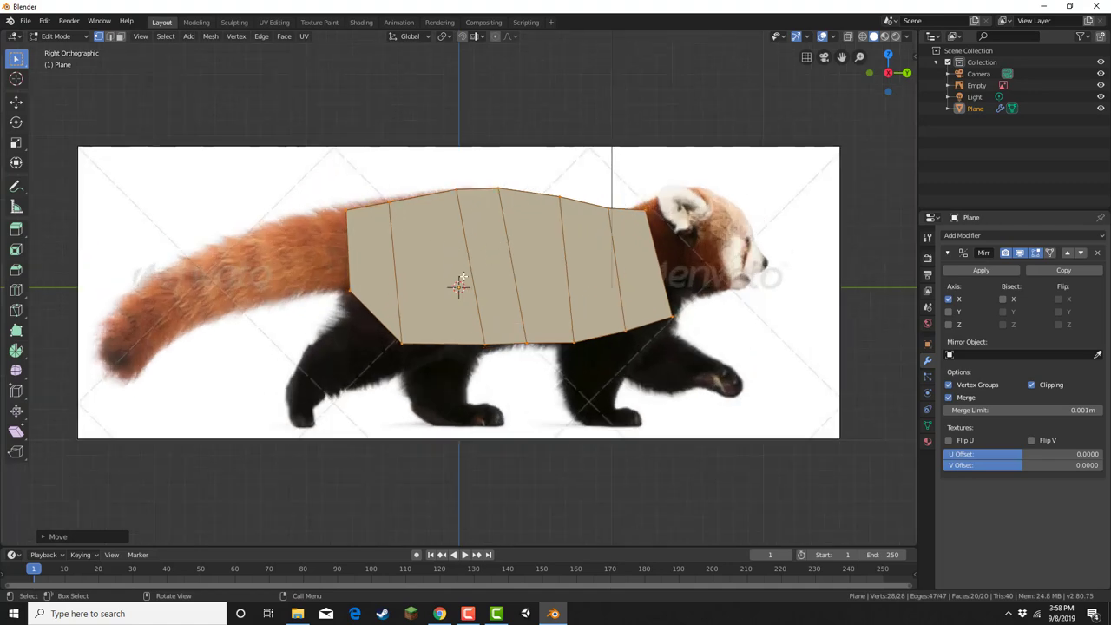
{"action": "key", "text": "g"}
{"action": "left_click", "coordinate": [460, 275]}
Add a centred loop cut around the body, through the wide section just ahead of the rearmost one
{"action": "middle_click_drag", "start_coordinate": [426, 191], "coordinate": [463, 220]}
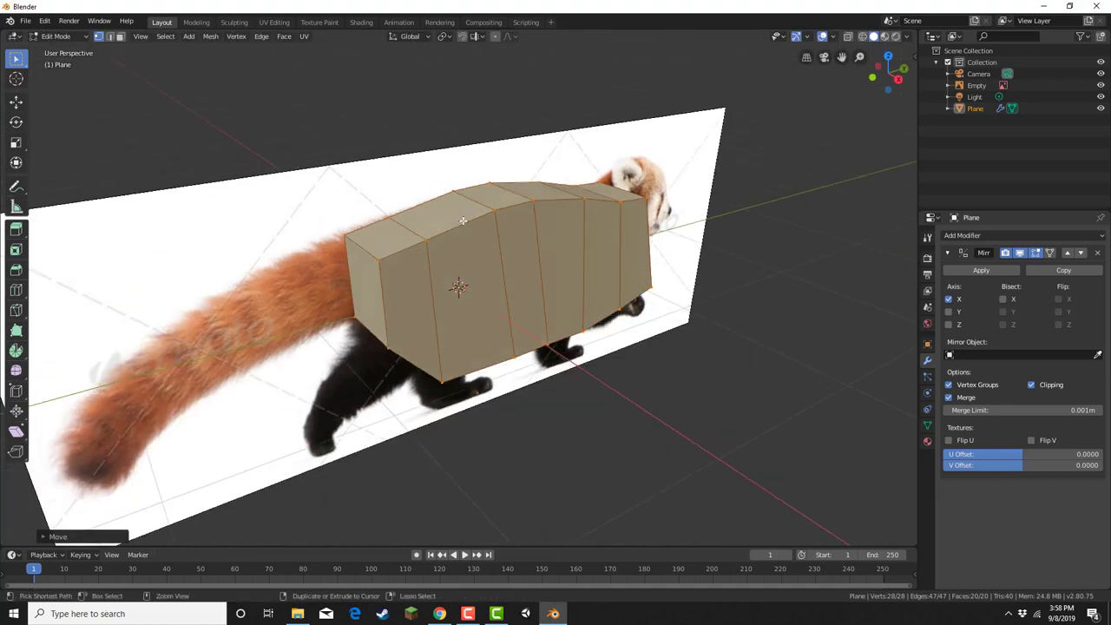
{"action": "key", "text": "ctrl+r"}
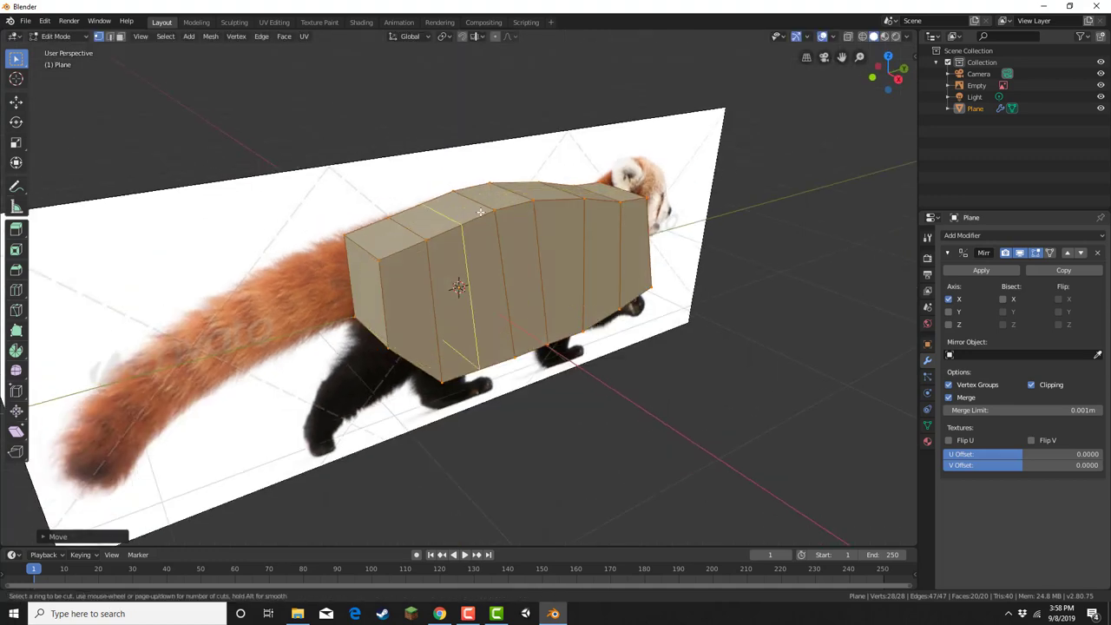
{"action": "left_click", "coordinate": [481, 211]}
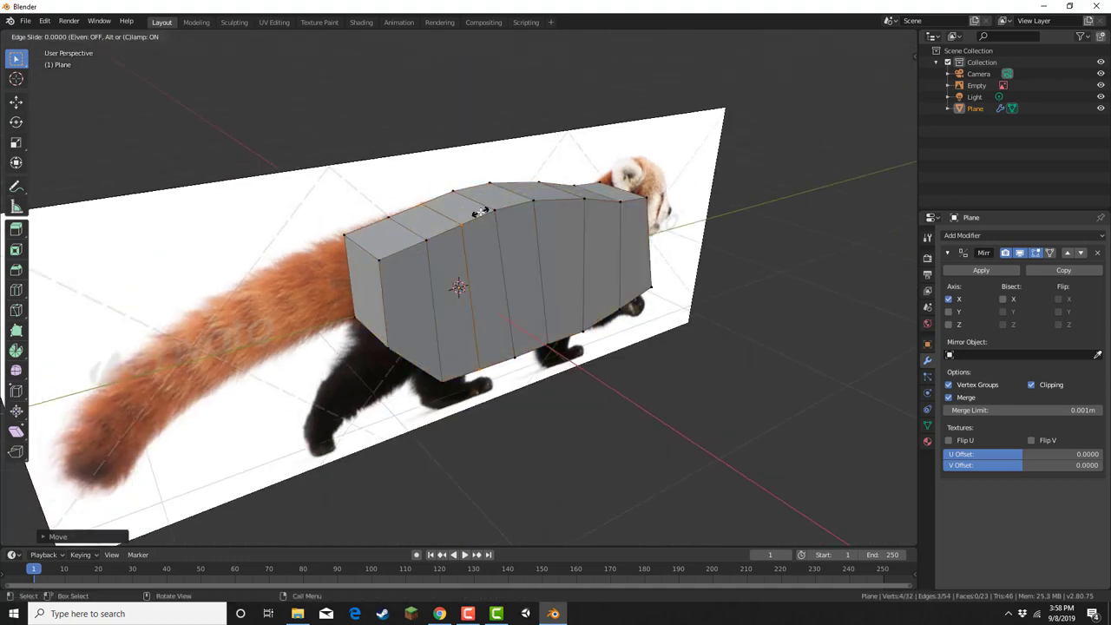
{"action": "right_click", "coordinate": [480, 212]}
{"action": "key", "text": "z"}
{"action": "left_click", "coordinate": [380, 150]}
{"action": "key", "text": "z"}
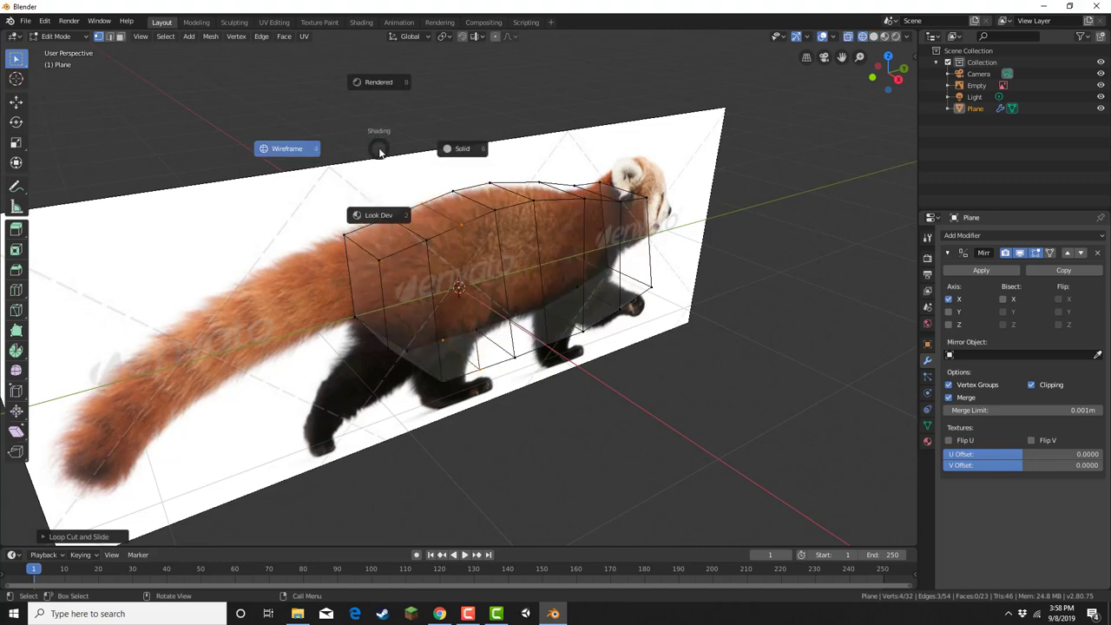
{"action": "left_click", "coordinate": [706, 453]}
{"action": "key", "text": "z"}
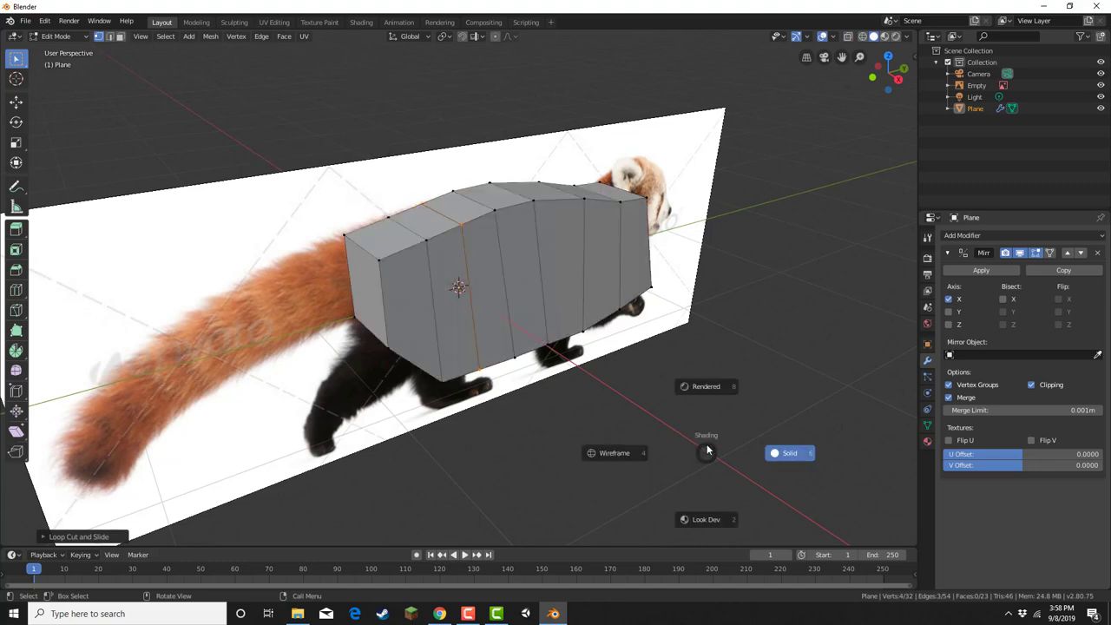
{"action": "key", "text": "Escape"}
{"action": "key", "text": "z"}
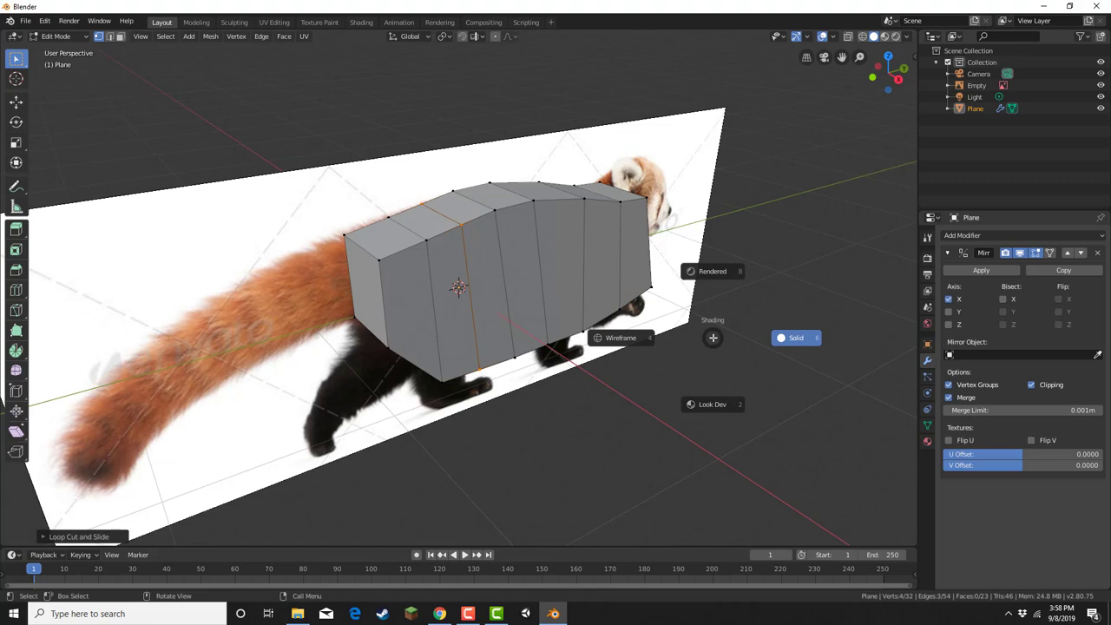
{"action": "key", "text": "Escape"}
Add a centred lengthwise loop cut that runs along the back, rear end and belly of the body half
{"action": "key", "text": "ctrl+r"}
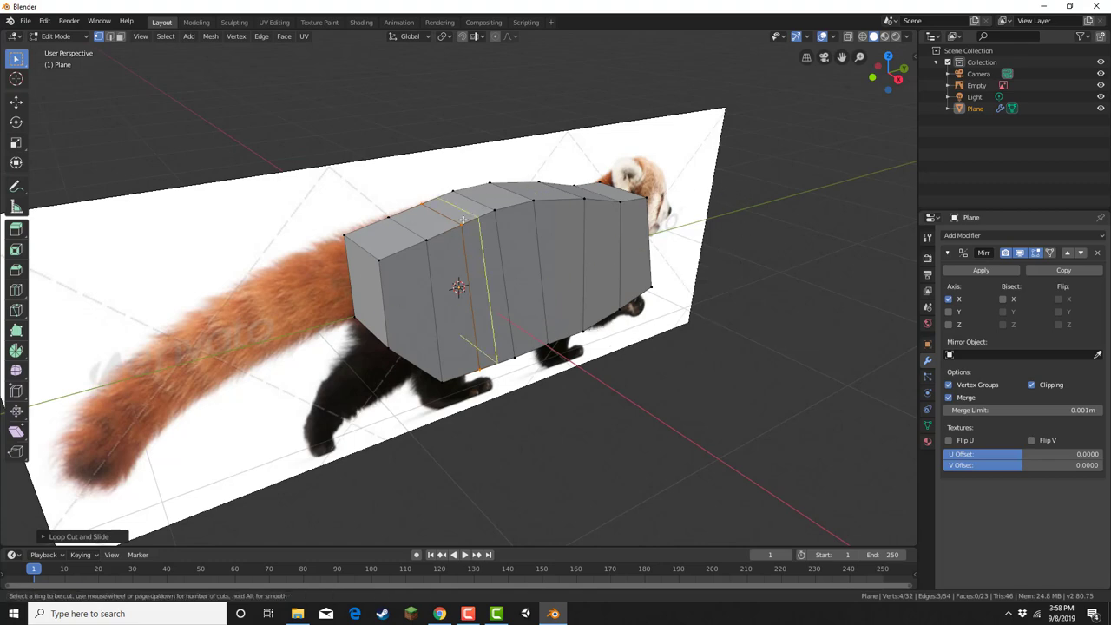
{"action": "left_click", "coordinate": [461, 217]}
{"action": "right_click", "coordinate": [461, 216]}
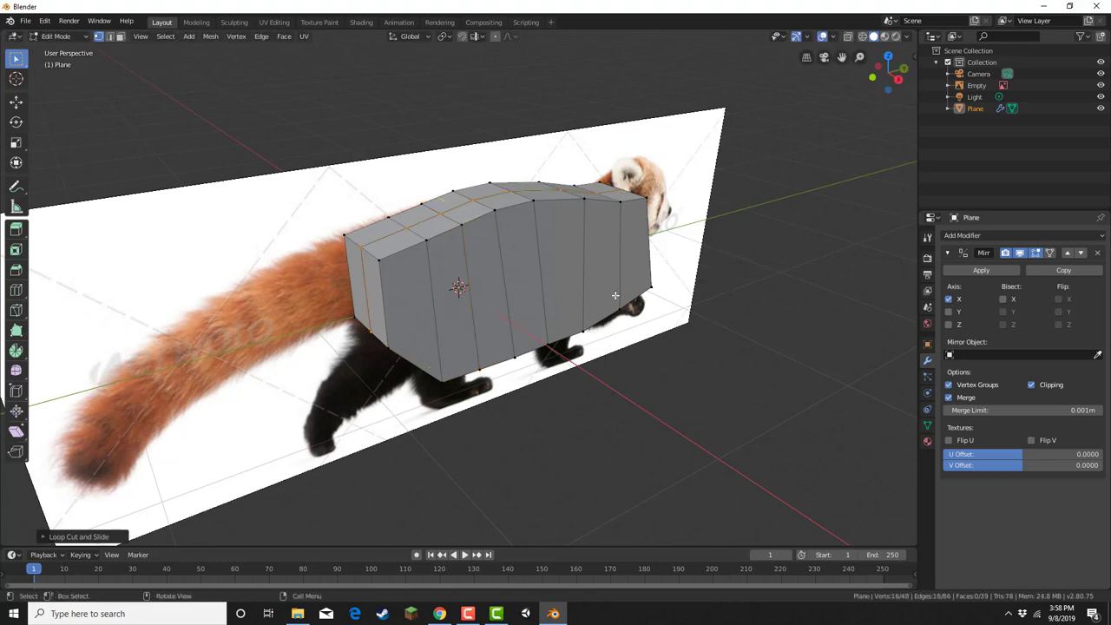
In the right orthographic view with wireframe shading, lower the two upper vertex groups behind the neck onto the back outline
{"action": "left_click", "coordinate": [898, 79]}
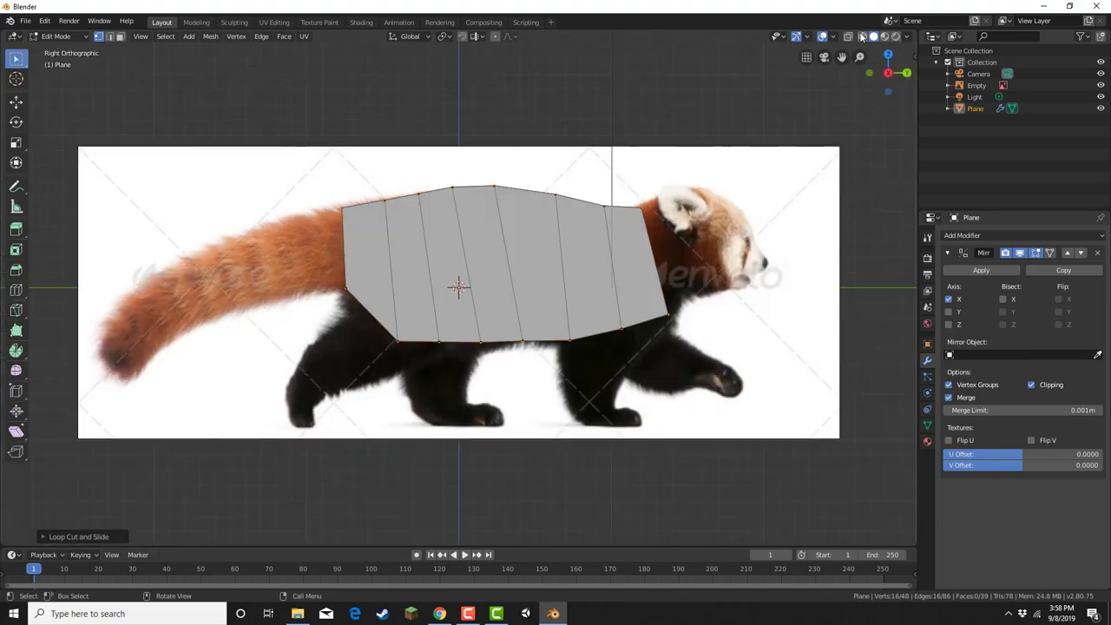
{"action": "left_click", "coordinate": [862, 37]}
{"action": "left_click_drag", "start_coordinate": [530, 184], "coordinate": [574, 216]}
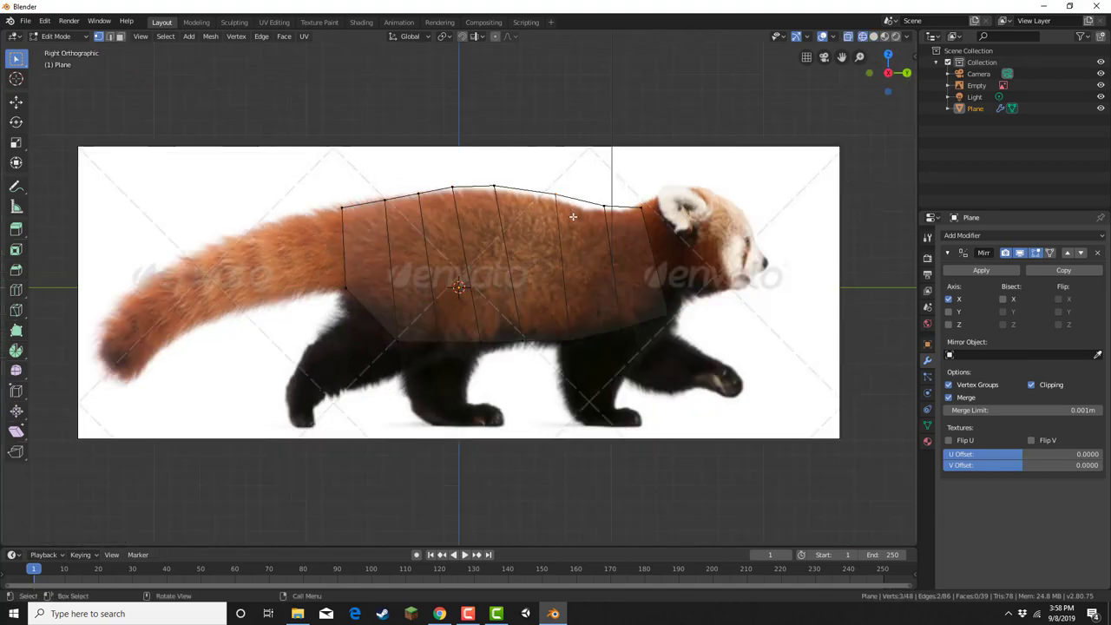
{"action": "key", "text": "g"}
{"action": "left_click", "coordinate": [575, 221]}
{"action": "left_click", "coordinate": [617, 221]}
{"action": "key", "text": "g"}
{"action": "left_click", "coordinate": [611, 227]}
Move the two highest vertex groups in the middle of the back down onto the fur outline
{"action": "left_click_drag", "start_coordinate": [489, 171], "coordinate": [482, 203]}
{"action": "key", "text": "g"}
{"action": "left_click", "coordinate": [506, 200]}
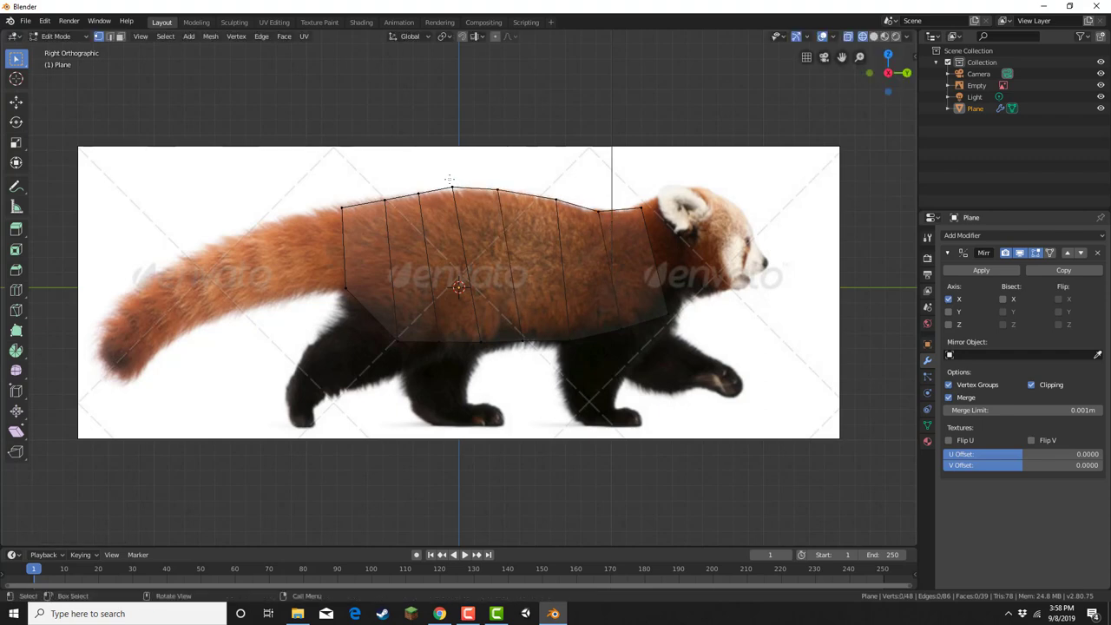
{"action": "key", "text": "g"}
{"action": "left_click", "coordinate": [468, 204]}
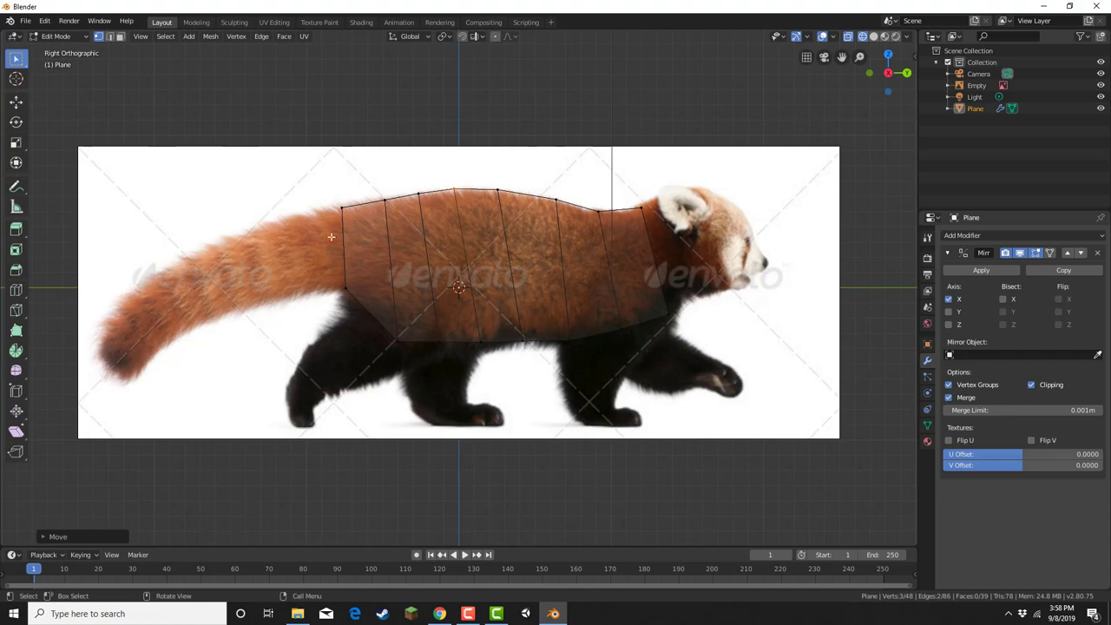
Extrude the rear end of the body along the reference tail in four successive segments
{"action": "left_click_drag", "start_coordinate": [315, 174], "coordinate": [375, 333]}
{"action": "middle_click_drag", "start_coordinate": [344, 285], "coordinate": [412, 297], "text": "shift"}
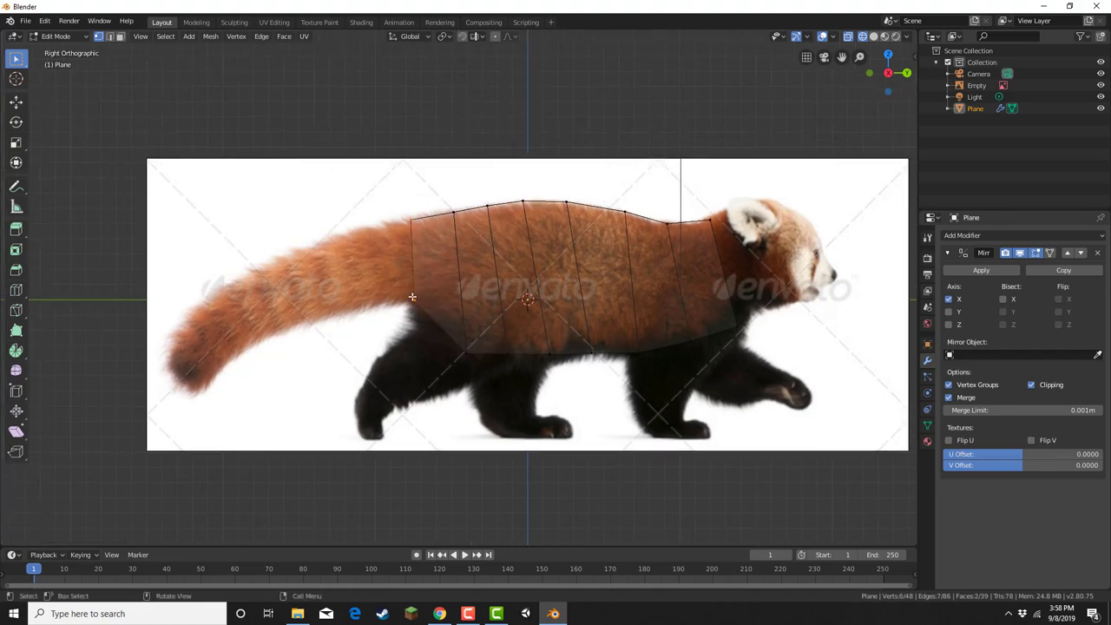
{"action": "scroll", "coordinate": [411, 297], "scroll_direction": "up", "scroll_amount": 3}
{"action": "middle_click_drag", "start_coordinate": [417, 258], "coordinate": [471, 265], "text": "shift"}
{"action": "key", "text": "e"}
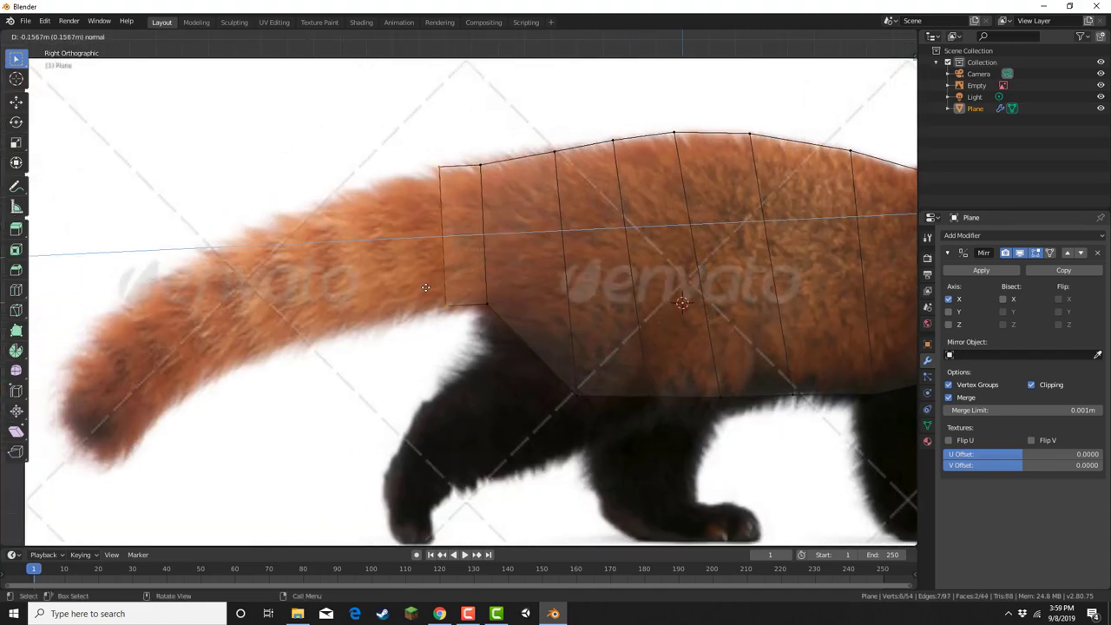
{"action": "left_click", "coordinate": [427, 288]}
{"action": "key", "text": "e"}
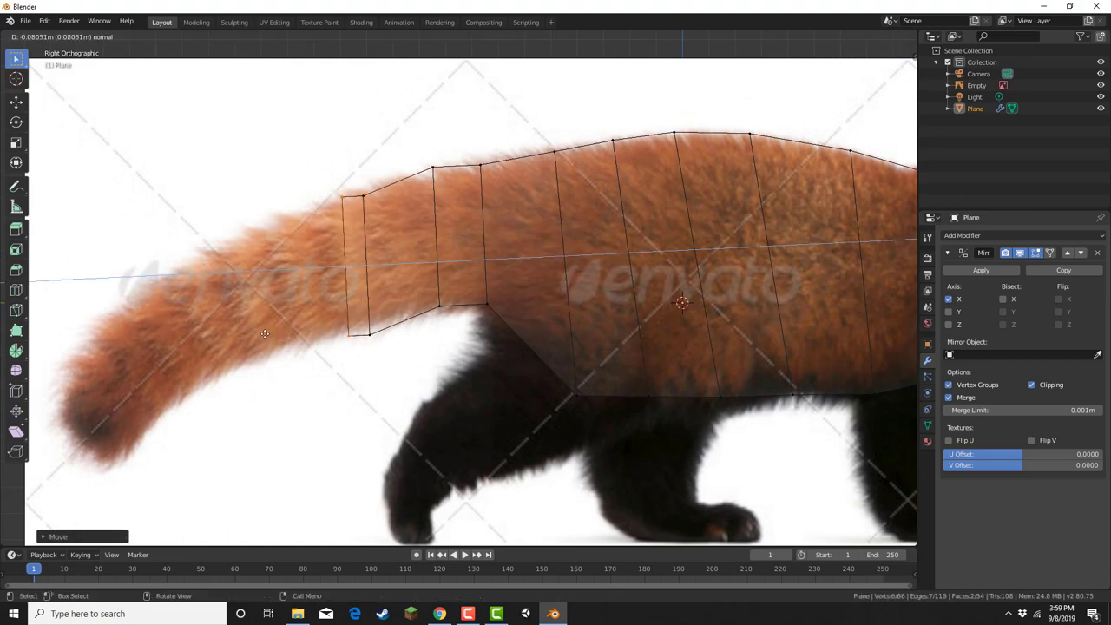
{"action": "left_click", "coordinate": [262, 334]}
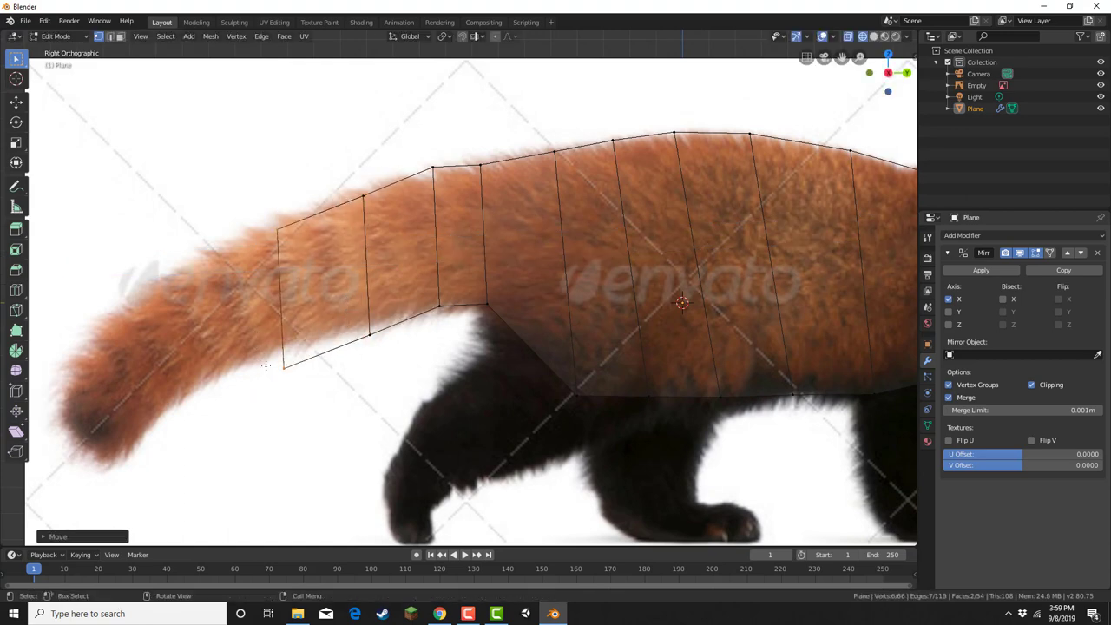
{"action": "key", "text": "e"}
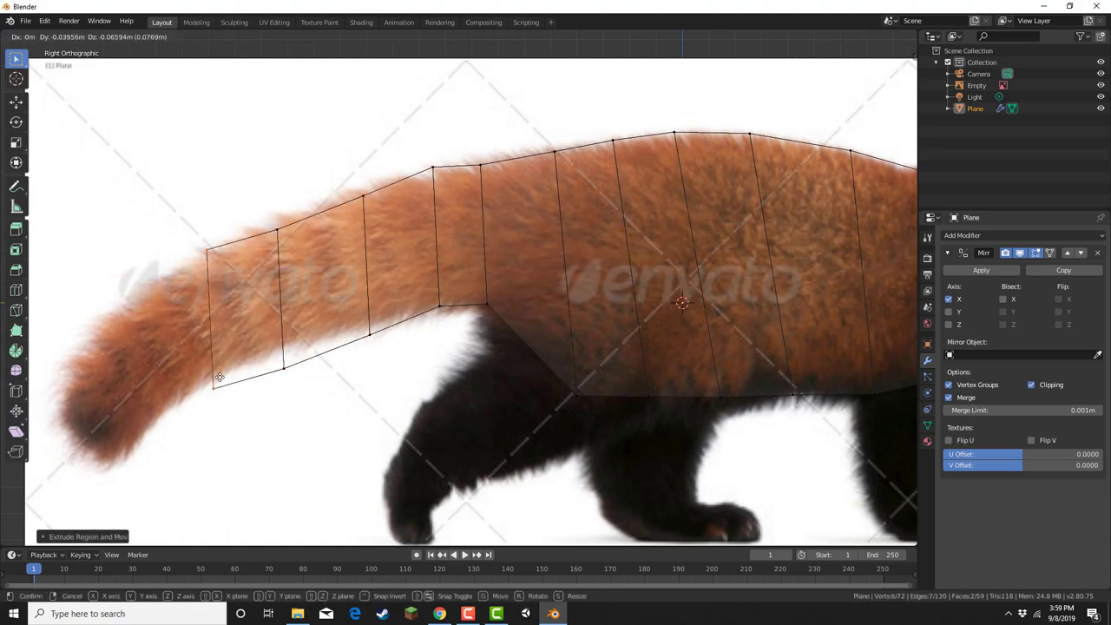
{"action": "left_click", "coordinate": [288, 387]}
Fit the tail segments to the reference by raising their lower vertices and lowering the upper vertices near the tail base
{"action": "left_click", "coordinate": [288, 387]}
{"action": "key", "text": "g"}
{"action": "left_click", "coordinate": [293, 370]}
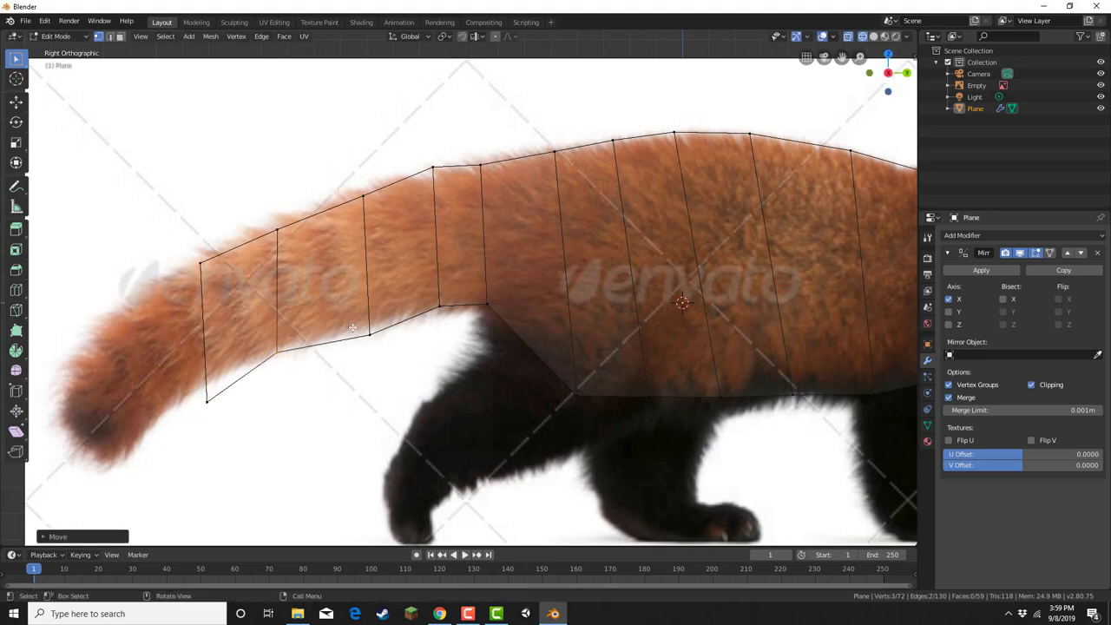
{"action": "left_click_drag", "start_coordinate": [390, 368], "coordinate": [392, 369]}
{"action": "key", "text": "g"}
{"action": "left_click", "coordinate": [388, 364]}
{"action": "left_click_drag", "start_coordinate": [190, 369], "coordinate": [228, 412]}
{"action": "key", "text": "g"}
{"action": "left_click", "coordinate": [230, 392]}
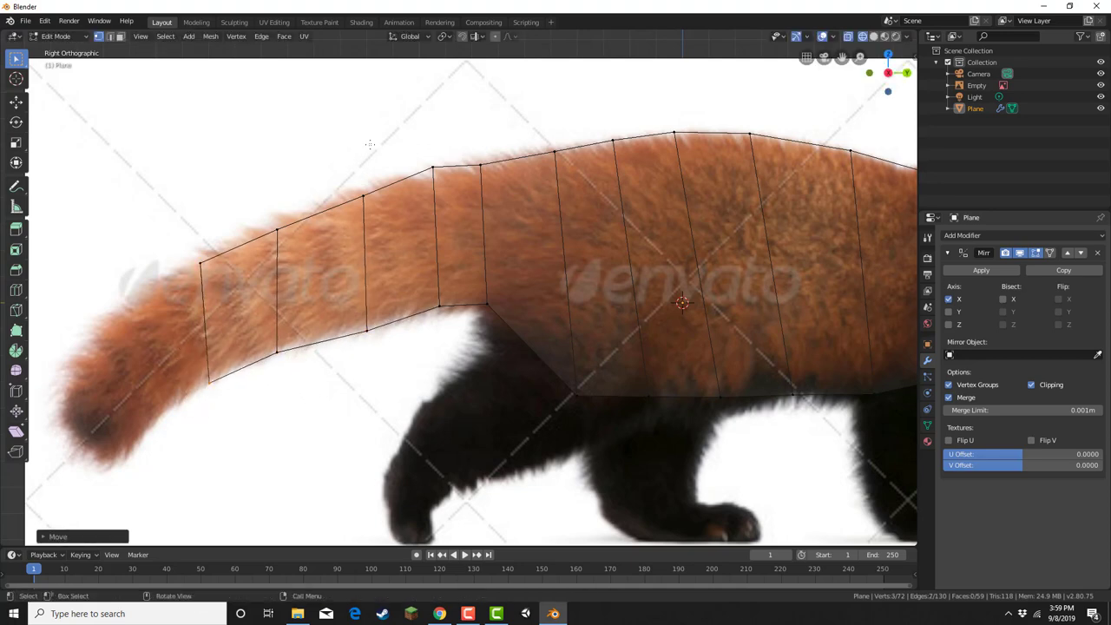
{"action": "left_click_drag", "start_coordinate": [413, 147], "coordinate": [443, 182]}
{"action": "key", "text": "g"}
{"action": "left_click", "coordinate": [440, 192]}
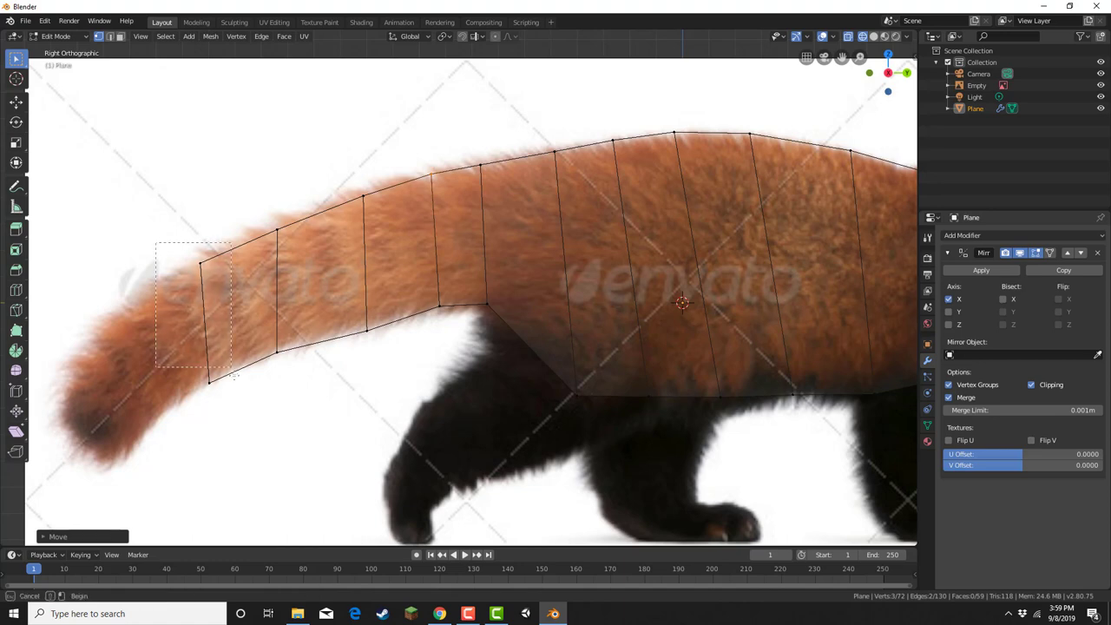
Extrude the end of the tail in two more segments down to the tail tip
{"action": "left_click_drag", "start_coordinate": [233, 373], "coordinate": [239, 392]}
{"action": "middle_click_drag", "start_coordinate": [246, 341], "coordinate": [386, 361], "text": "shift"}
{"action": "key", "text": "e"}
{"action": "left_click", "coordinate": [388, 401]}
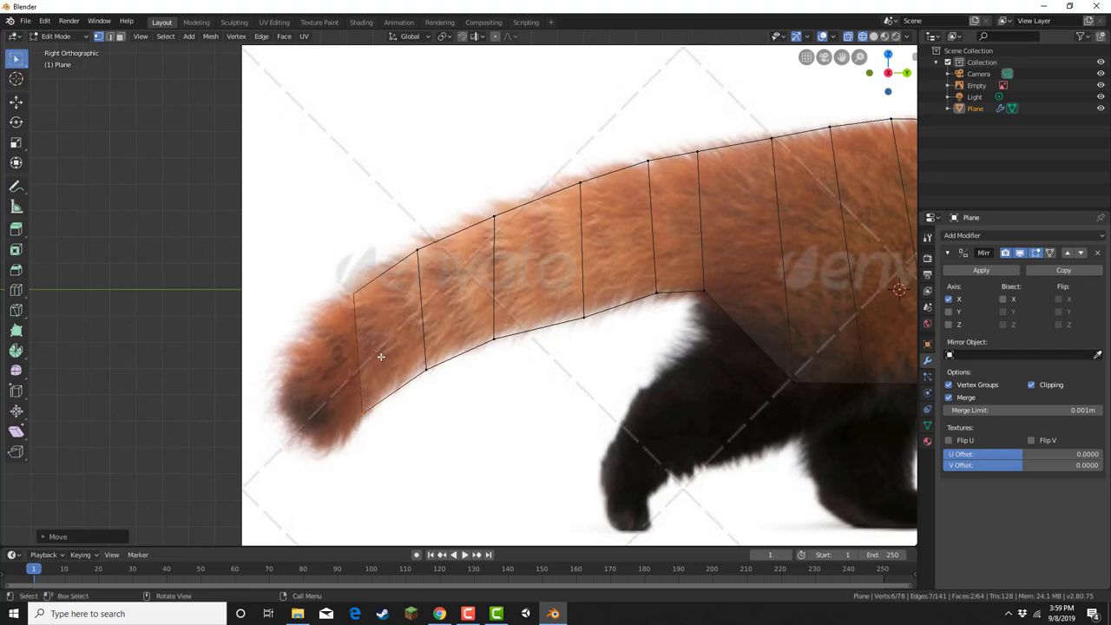
{"action": "key", "text": "e"}
{"action": "left_click", "coordinate": [315, 394]}
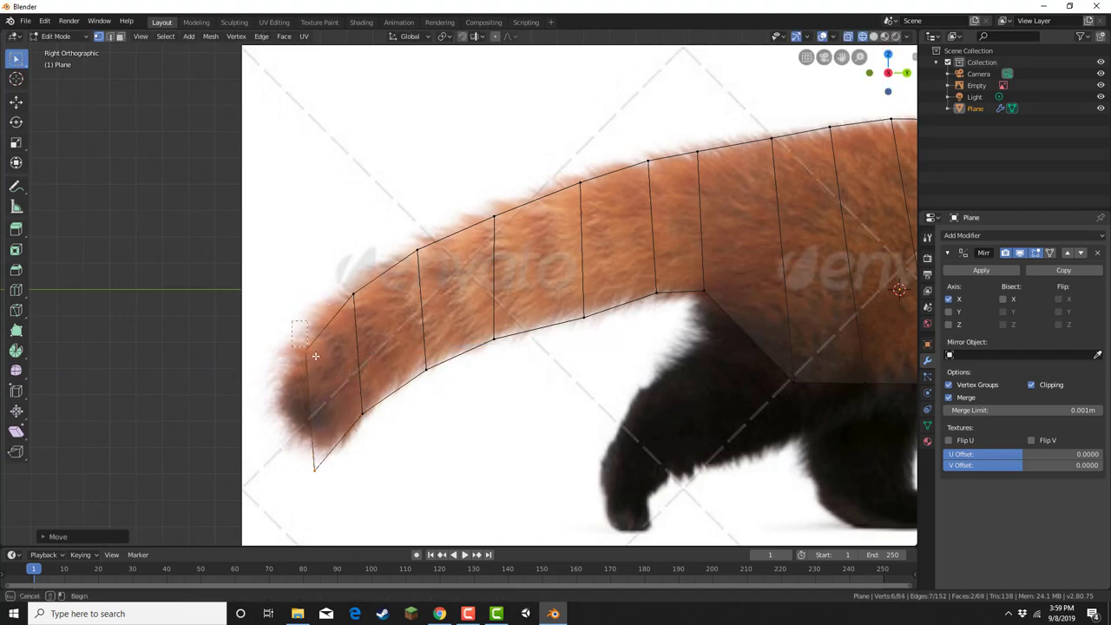
Move the upper and lower vertices of the last two tail segments to follow the outline of the tail tip
{"action": "left_click_drag", "start_coordinate": [315, 356], "coordinate": [318, 359]}
{"action": "key", "text": "g"}
{"action": "left_click", "coordinate": [286, 359]}
{"action": "left_click_drag", "start_coordinate": [286, 402], "coordinate": [335, 496]}
{"action": "key", "text": "g"}
{"action": "left_click", "coordinate": [332, 424]}
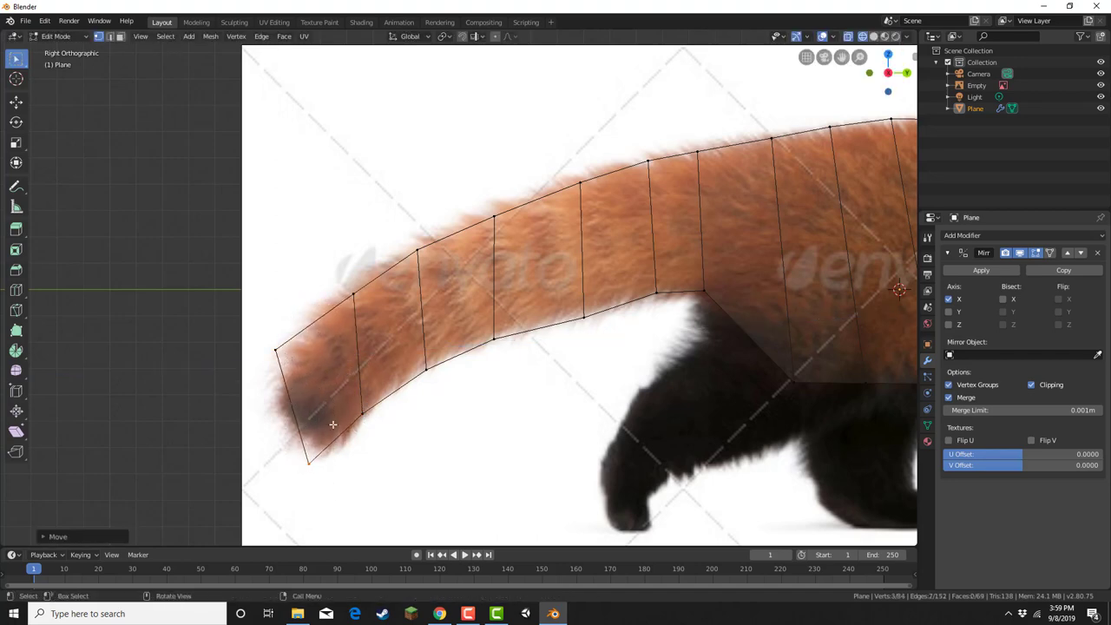
{"action": "left_click_drag", "start_coordinate": [341, 391], "coordinate": [395, 453]}
{"action": "key", "text": "g"}
{"action": "left_click", "coordinate": [389, 475]}
Extrude the front end of the body in three segments through the neck and head
{"action": "middle_click_drag", "start_coordinate": [356, 224], "coordinate": [479, 257], "text": "shift"}
{"action": "key", "text": "e"}
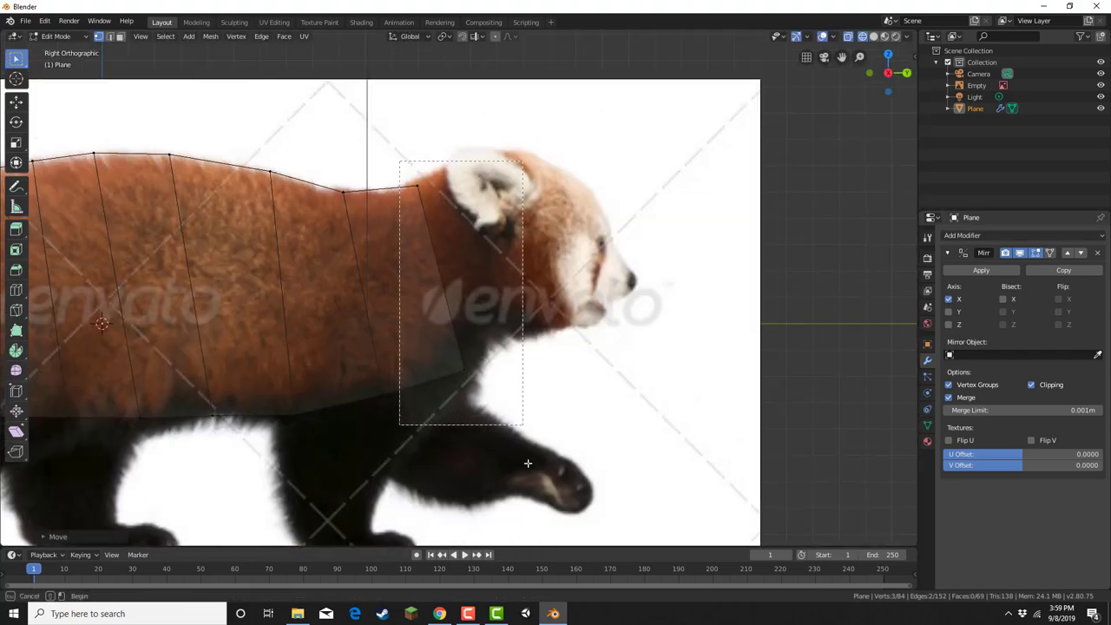
{"action": "left_click", "coordinate": [568, 310]}
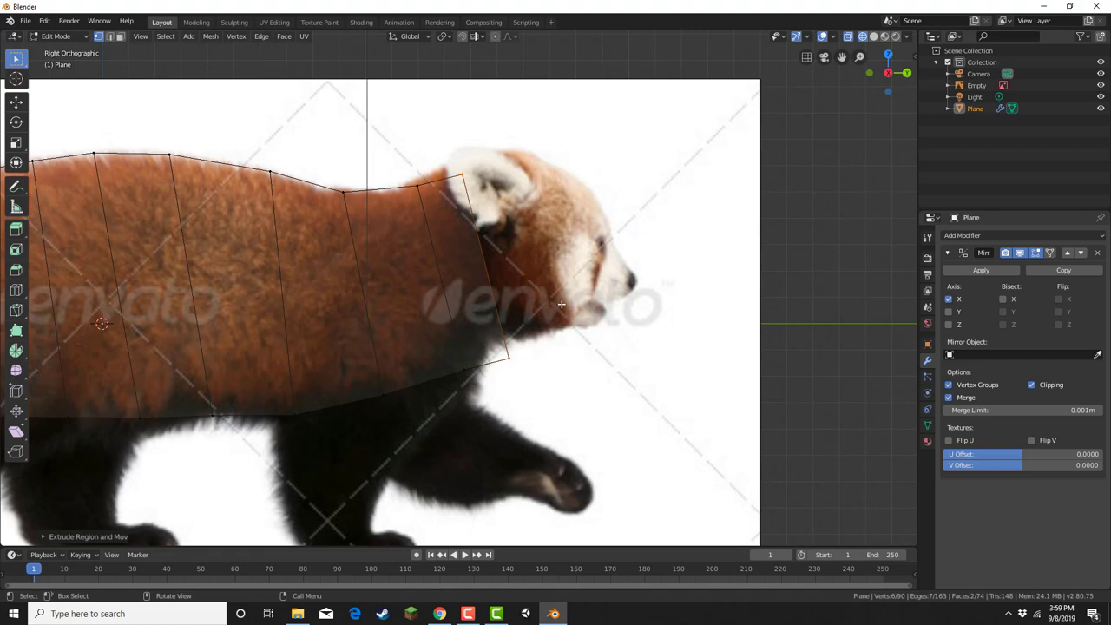
{"action": "key", "text": "e"}
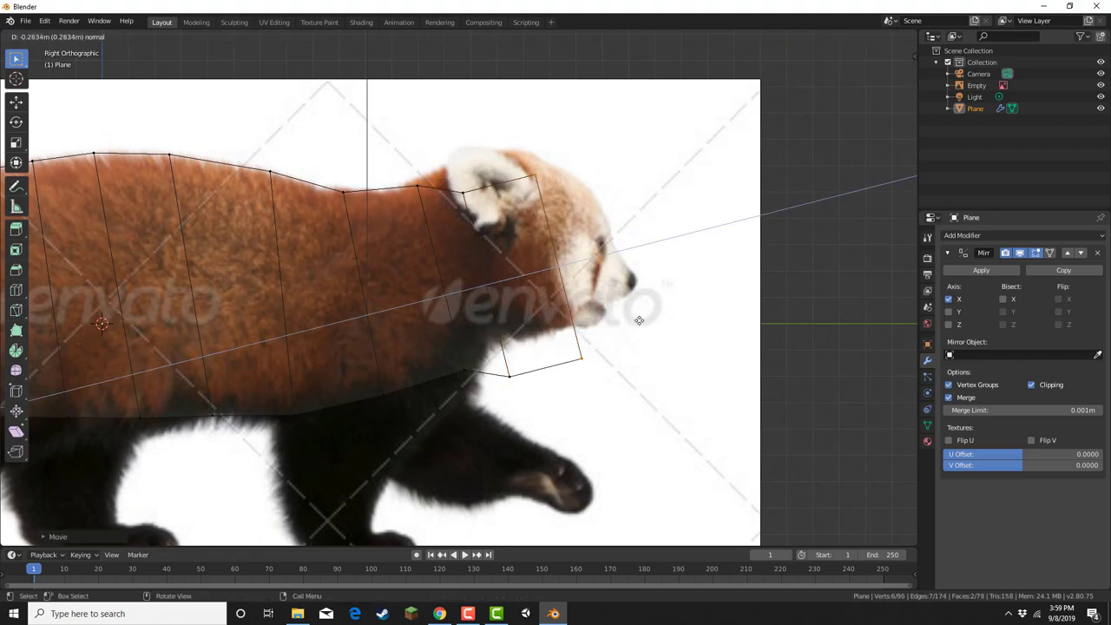
{"action": "left_click", "coordinate": [677, 310]}
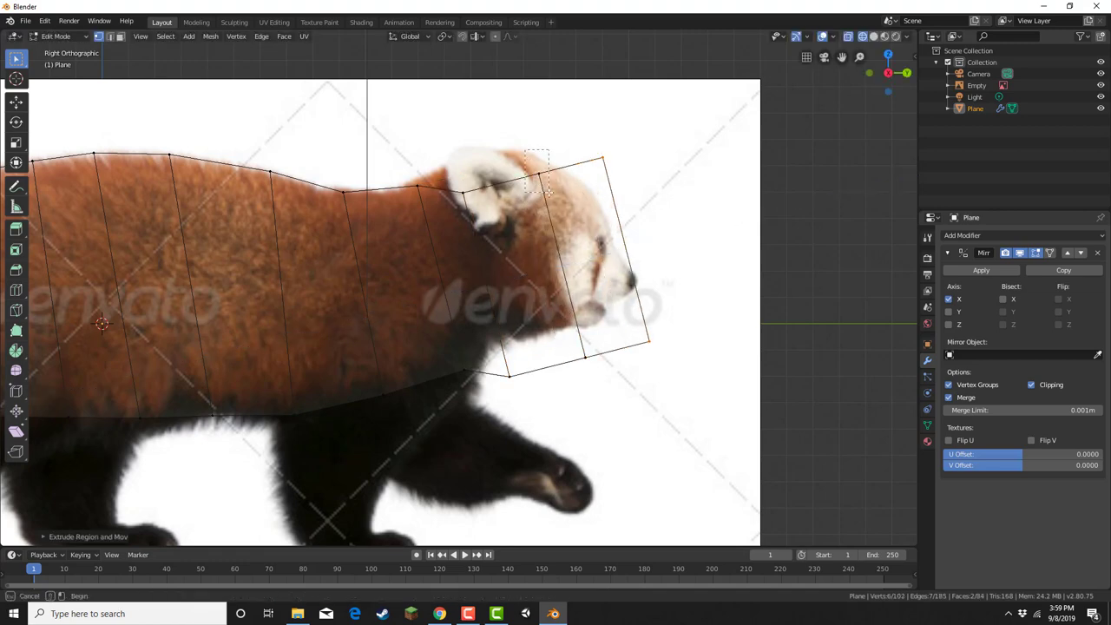
Move the upper head vertices onto the crown and forehead outline of the reference
{"action": "left_click_drag", "start_coordinate": [548, 192], "coordinate": [549, 194]}
{"action": "key", "text": "g"}
{"action": "left_click", "coordinate": [551, 180]}
{"action": "left_click_drag", "start_coordinate": [568, 141], "coordinate": [631, 190]}
{"action": "key", "text": "g"}
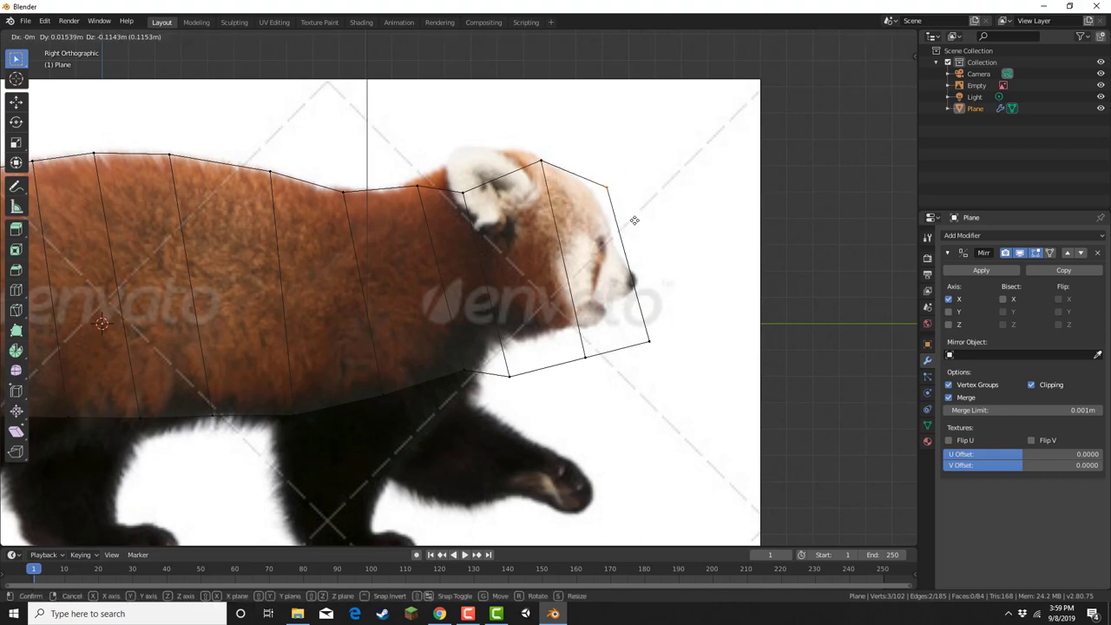
{"action": "left_click", "coordinate": [629, 244]}
Move the lower head vertices up onto the throat and chin outline of the reference
{"action": "left_click_drag", "start_coordinate": [556, 321], "coordinate": [597, 390]}
{"action": "key", "text": "g"}
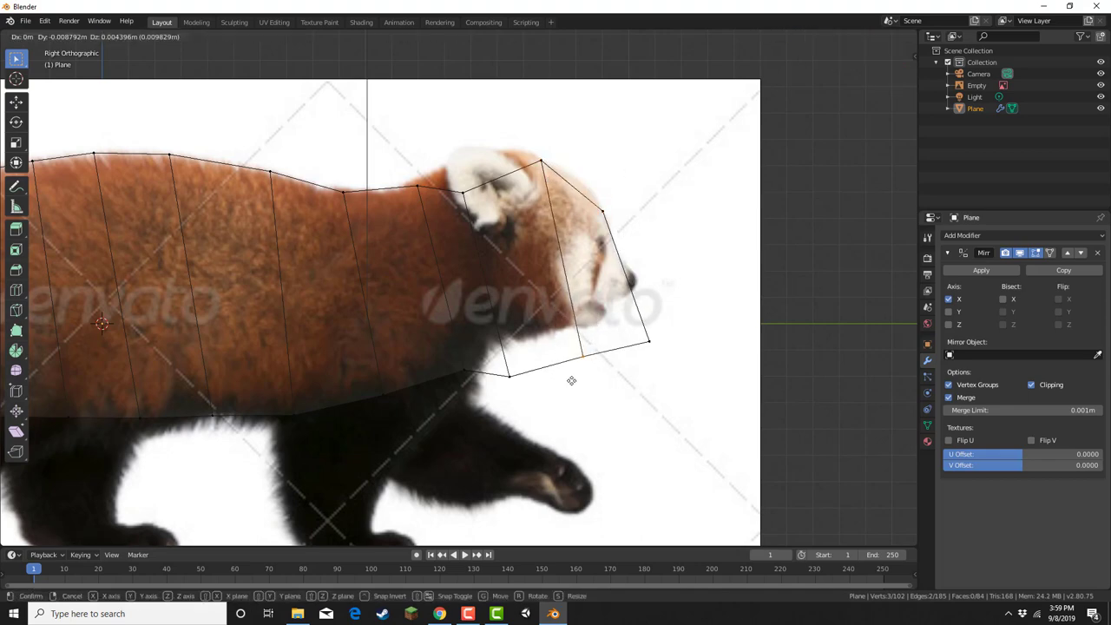
{"action": "left_click", "coordinate": [530, 352]}
{"action": "left_click_drag", "start_coordinate": [679, 357], "coordinate": [680, 356]}
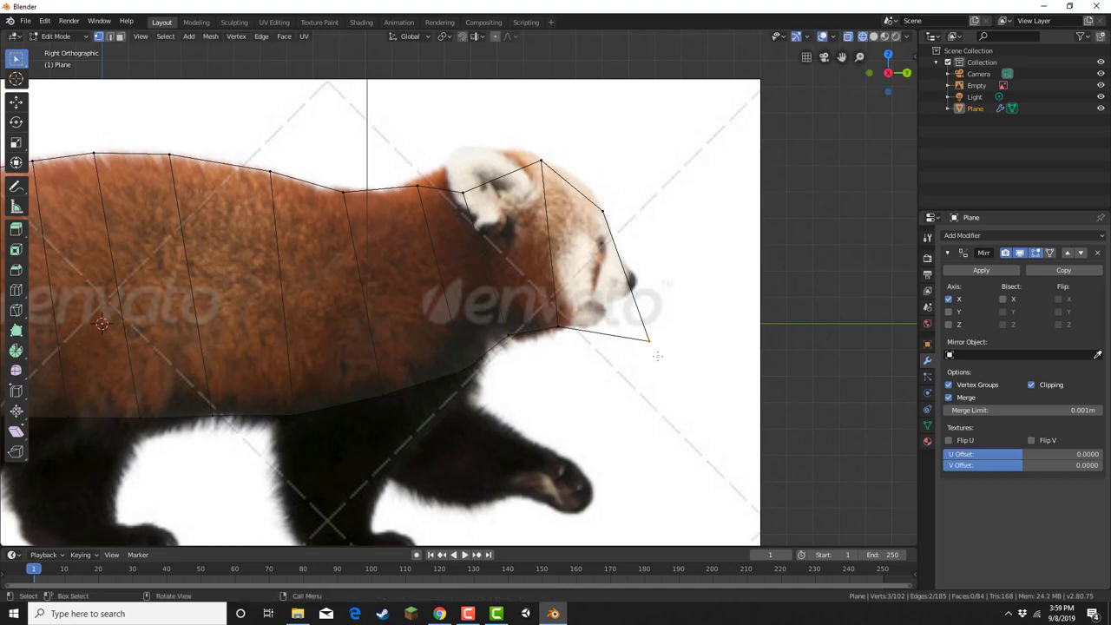
{"action": "key", "text": "g"}
{"action": "left_click", "coordinate": [619, 293]}
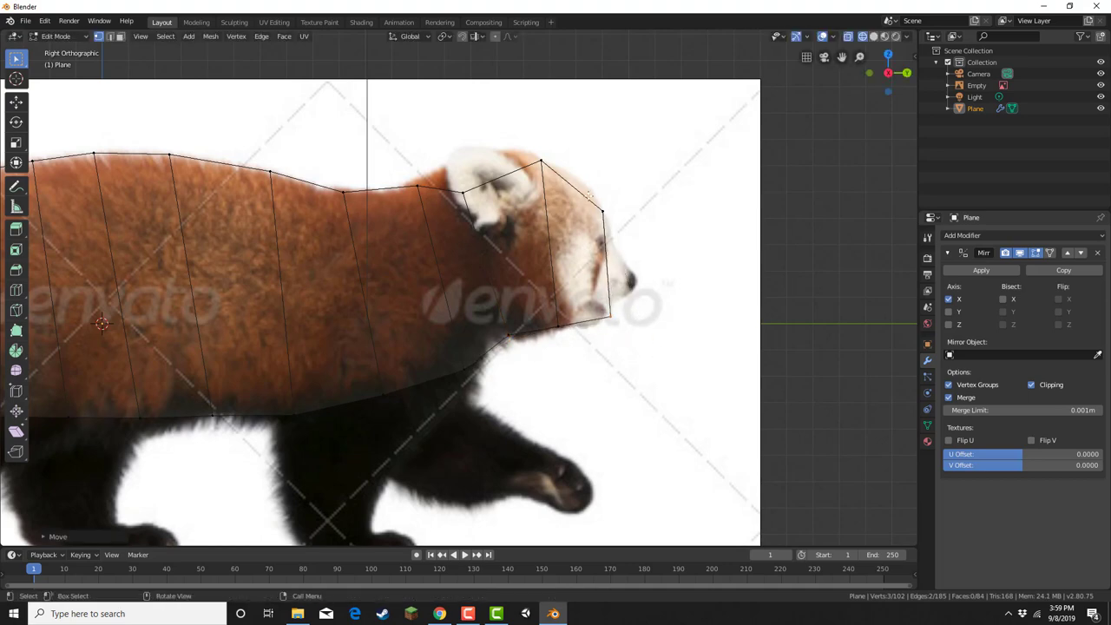
Extrude the front end of the head once into a snout and move its vertices onto the nose and chin outline
{"action": "left_click_drag", "start_coordinate": [588, 194], "coordinate": [668, 360]}
{"action": "key", "text": "e"}
{"action": "left_click", "coordinate": [707, 357]}
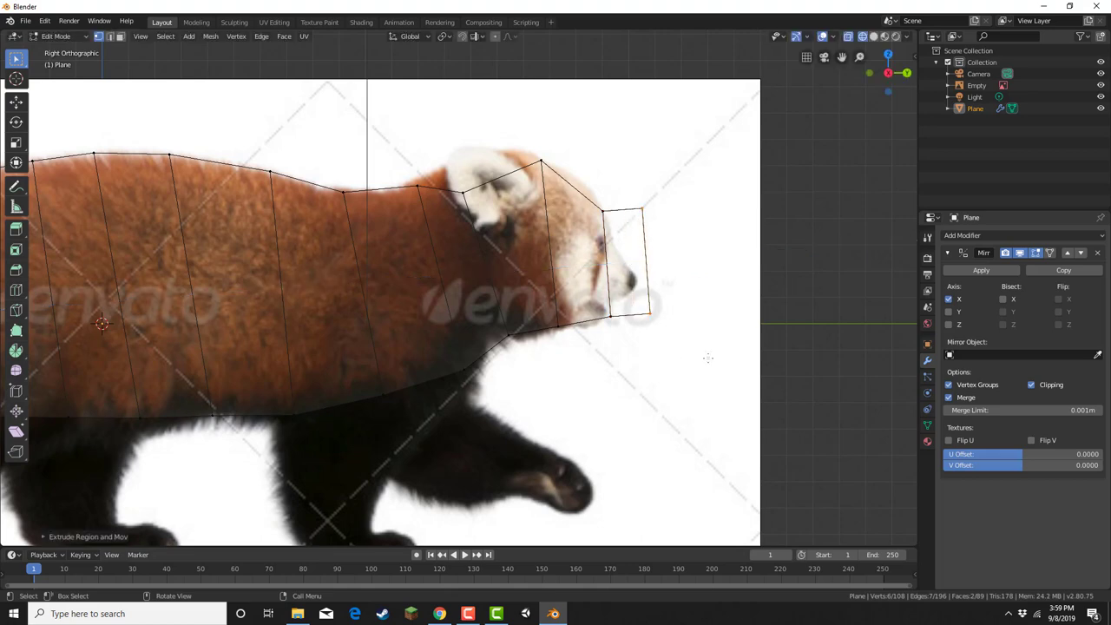
{"action": "left_click_drag", "start_coordinate": [659, 245], "coordinate": [660, 245]}
{"action": "key", "text": "g"}
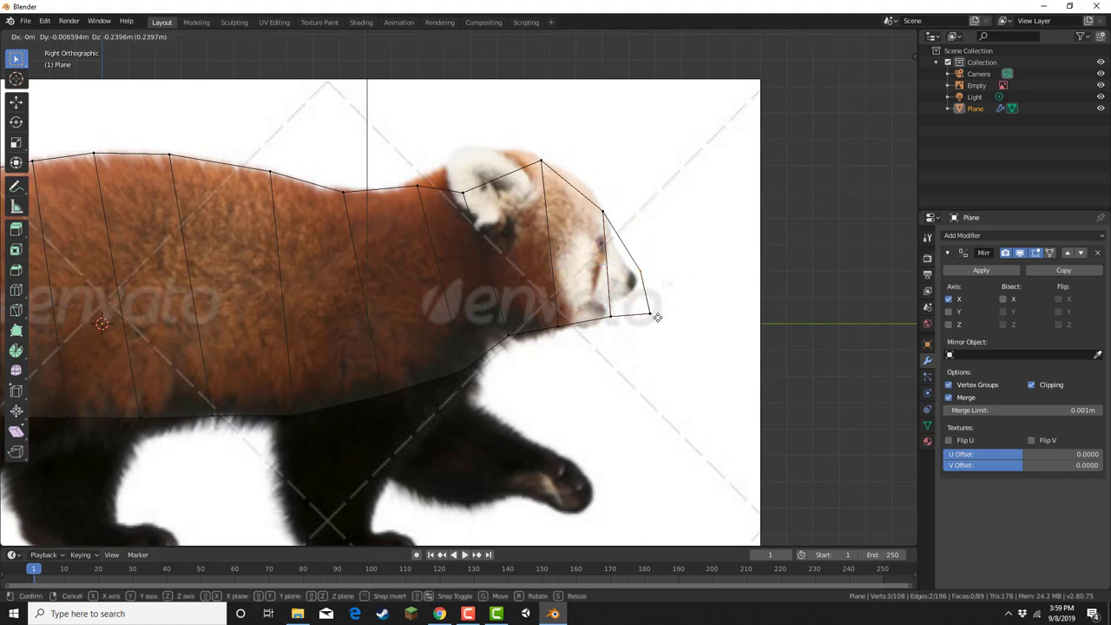
{"action": "left_click", "coordinate": [636, 300]}
{"action": "left_click_drag", "start_coordinate": [665, 328], "coordinate": [665, 328]}
{"action": "key", "text": "g"}
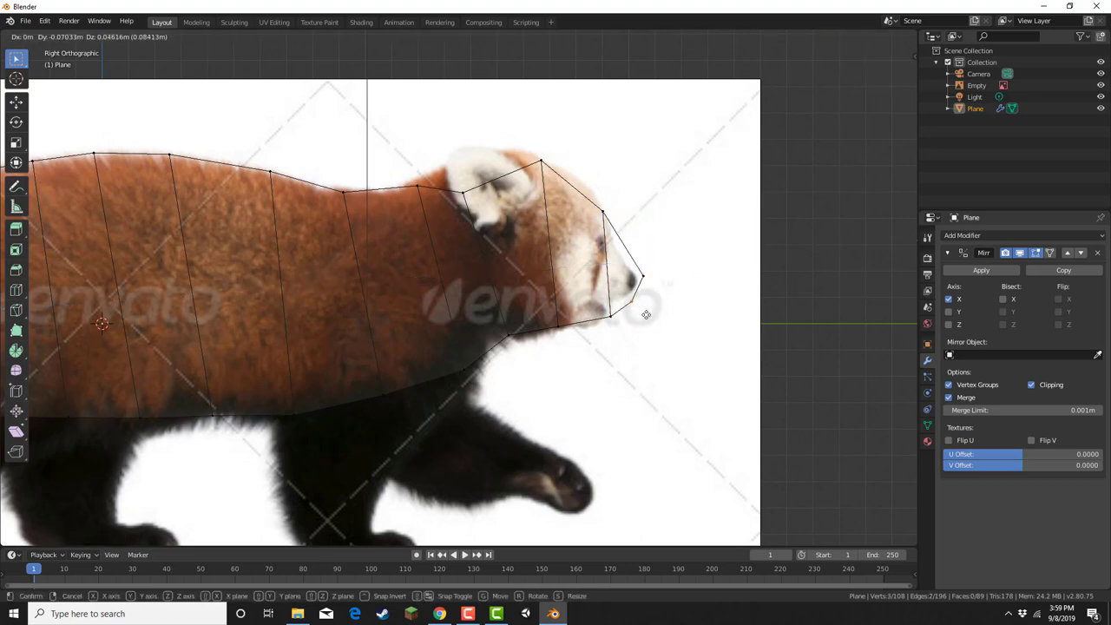
{"action": "left_click", "coordinate": [650, 316]}
Move the upper vertex at the back of the head down to the base of the ear
{"action": "left_click_drag", "start_coordinate": [475, 182], "coordinate": [455, 210]}
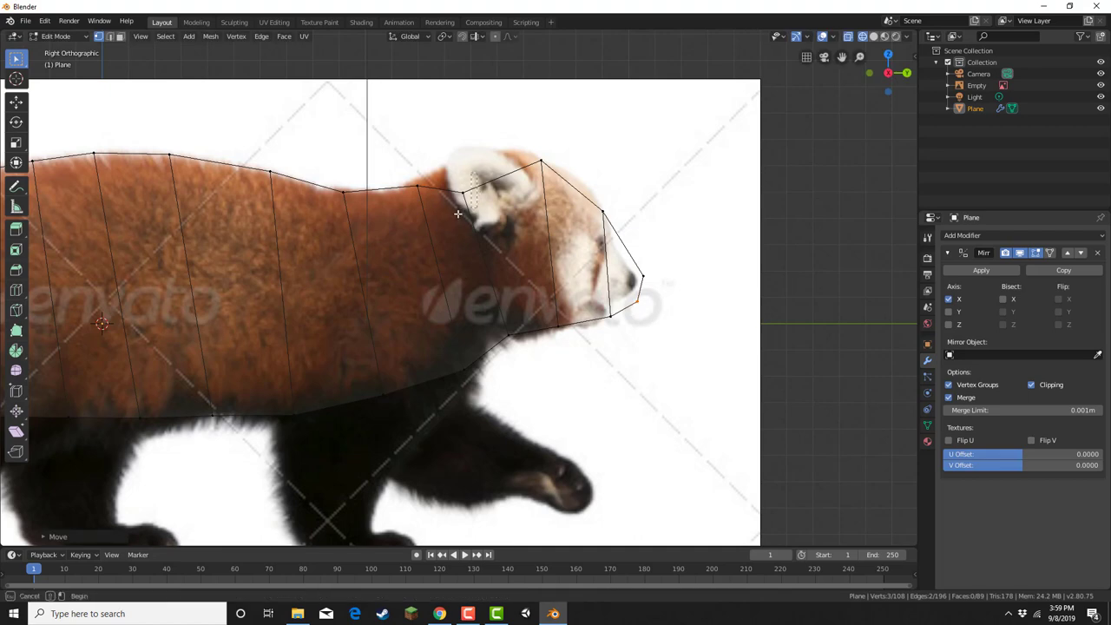
{"action": "key", "text": "g"}
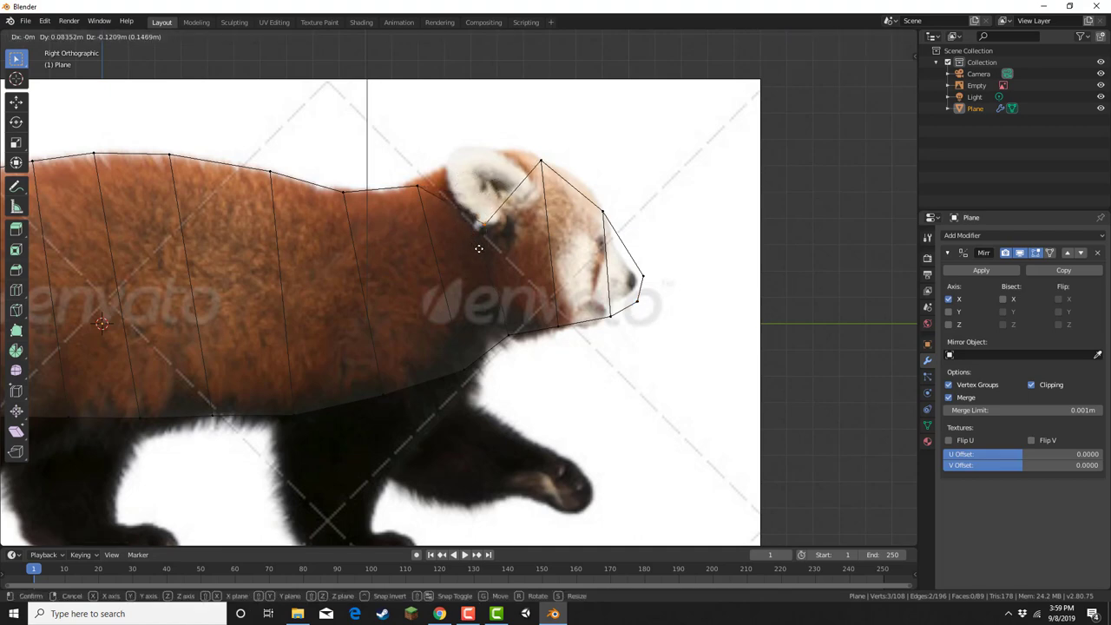
{"action": "left_click", "coordinate": [479, 250]}
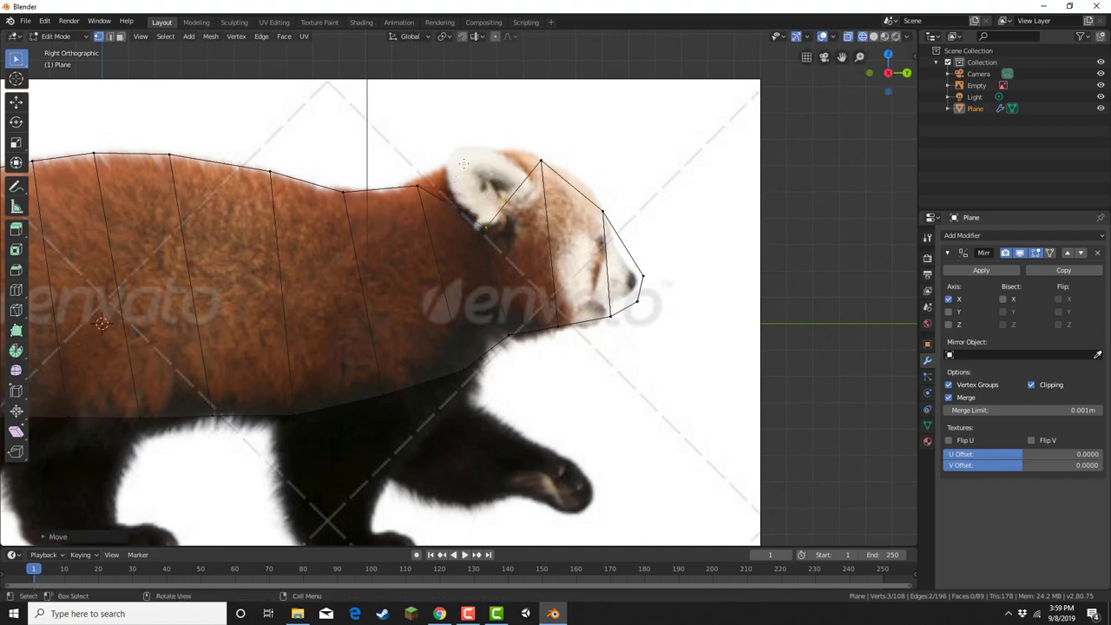
Extrude the single face on the upper side of the head outward to start the ear
{"action": "middle_click_drag", "start_coordinate": [465, 152], "coordinate": [137, 58]}
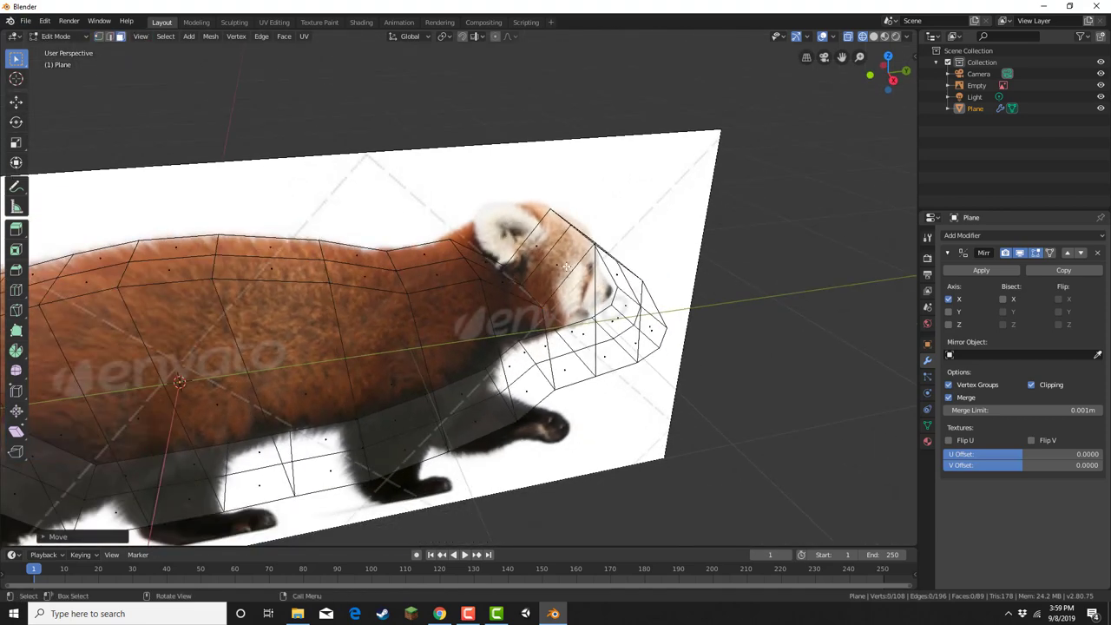
{"action": "left_click", "coordinate": [562, 266]}
{"action": "key", "text": "e"}
{"action": "left_click", "coordinate": [685, 141]}
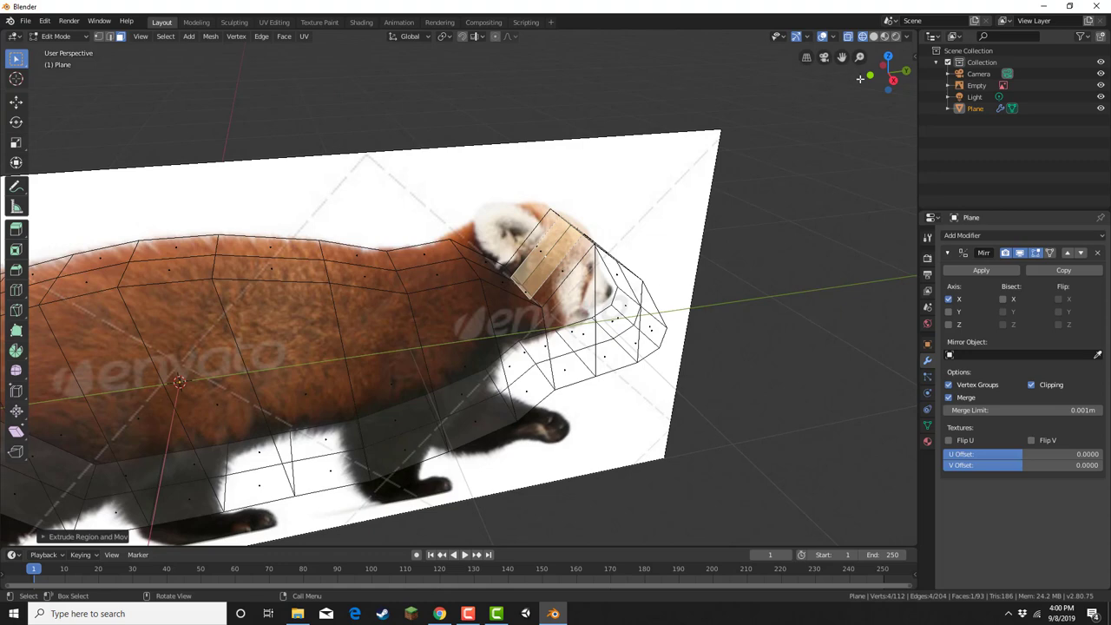
In the right side view, move the rear base vertex, front base vertex and front end vertex of the ear stub onto the reference ear
{"action": "left_click", "coordinate": [892, 80]}
{"action": "left_click", "coordinate": [102, 39]}
{"action": "scroll", "coordinate": [377, 176], "scroll_direction": "up", "scroll_amount": 6}
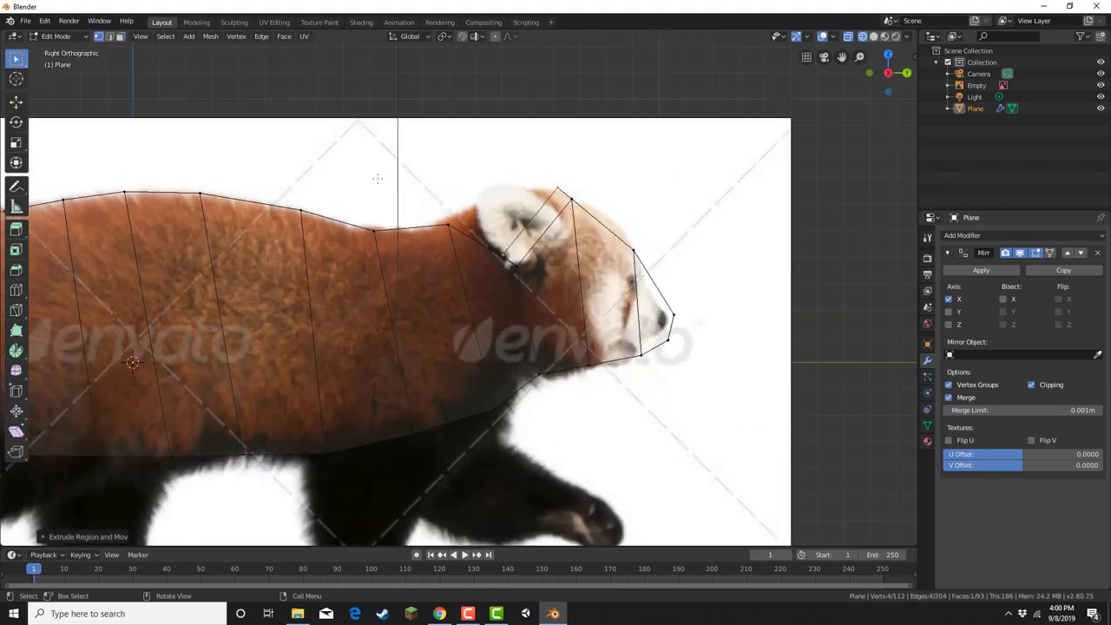
{"action": "left_click_drag", "start_coordinate": [555, 225], "coordinate": [614, 254]}
{"action": "key", "text": "g"}
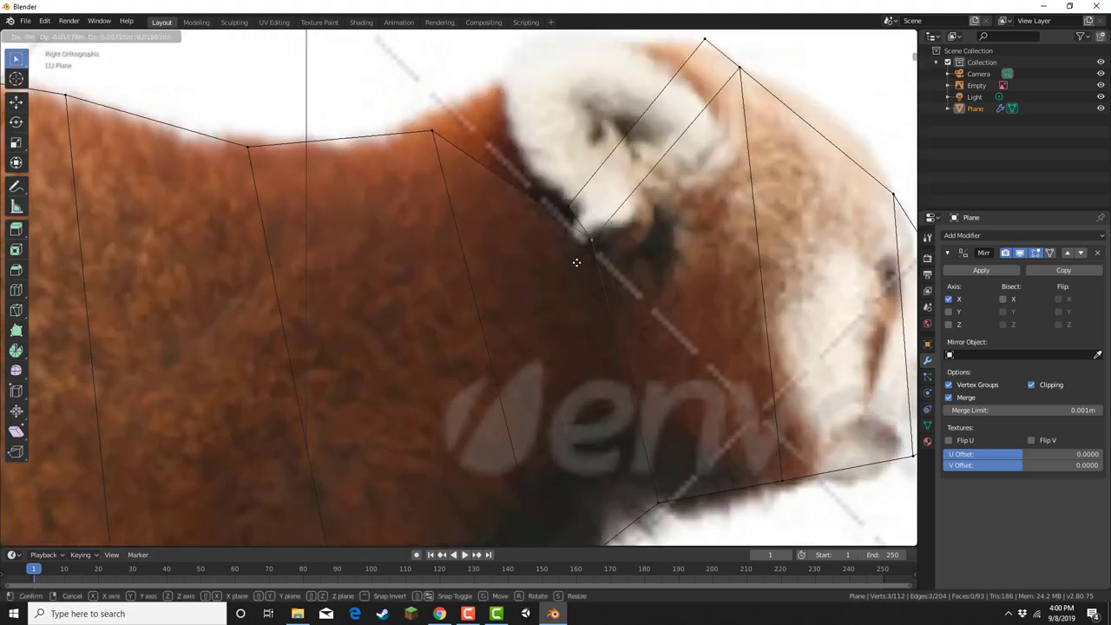
{"action": "left_click", "coordinate": [576, 266]}
{"action": "left_click_drag", "start_coordinate": [732, 47], "coordinate": [751, 82]}
{"action": "key", "text": "g"}
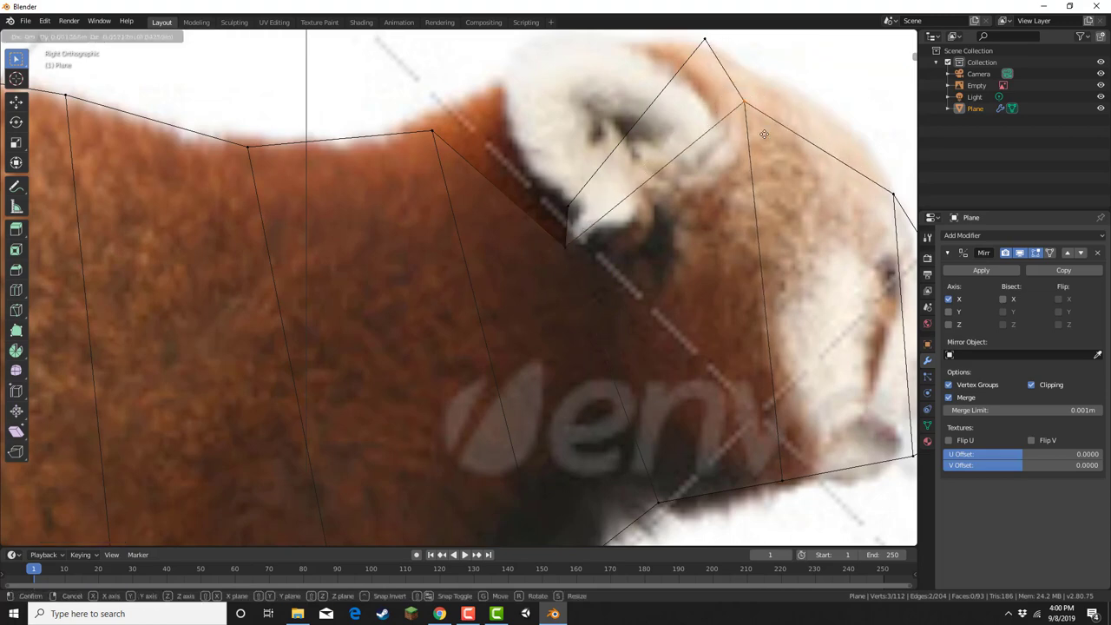
{"action": "left_click", "coordinate": [755, 150]}
{"action": "left_click_drag", "start_coordinate": [716, 54], "coordinate": [723, 126]}
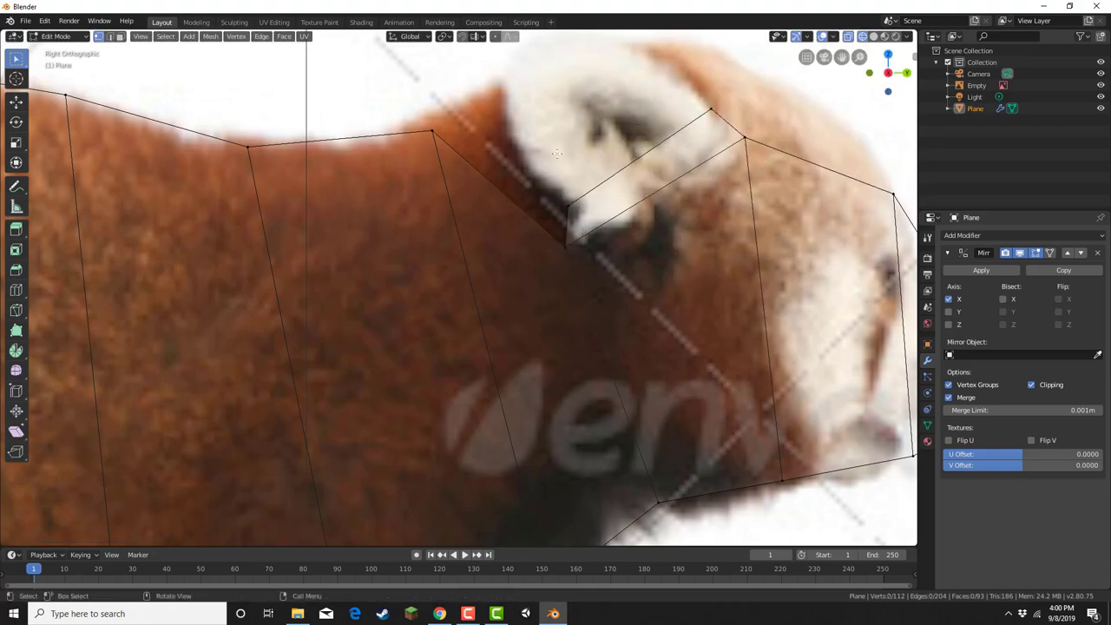
Extrude the end of the ear three more times, up past the ear tip in the reference
{"action": "left_click_drag", "start_coordinate": [562, 209], "coordinate": [682, 101]}
{"action": "left_click_drag", "start_coordinate": [563, 210], "coordinate": [720, 88]}
{"action": "key", "text": "e"}
{"action": "left_click", "coordinate": [636, 138]}
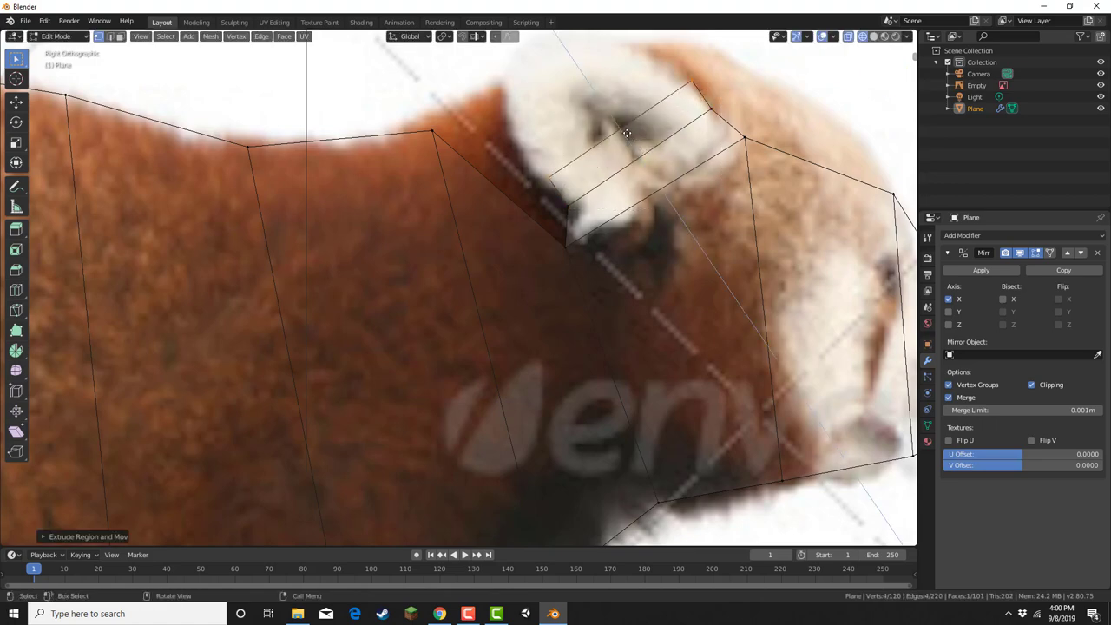
{"action": "key", "text": "e"}
{"action": "left_click", "coordinate": [585, 102]}
{"action": "key", "text": "e"}
{"action": "left_click", "coordinate": [528, 62]}
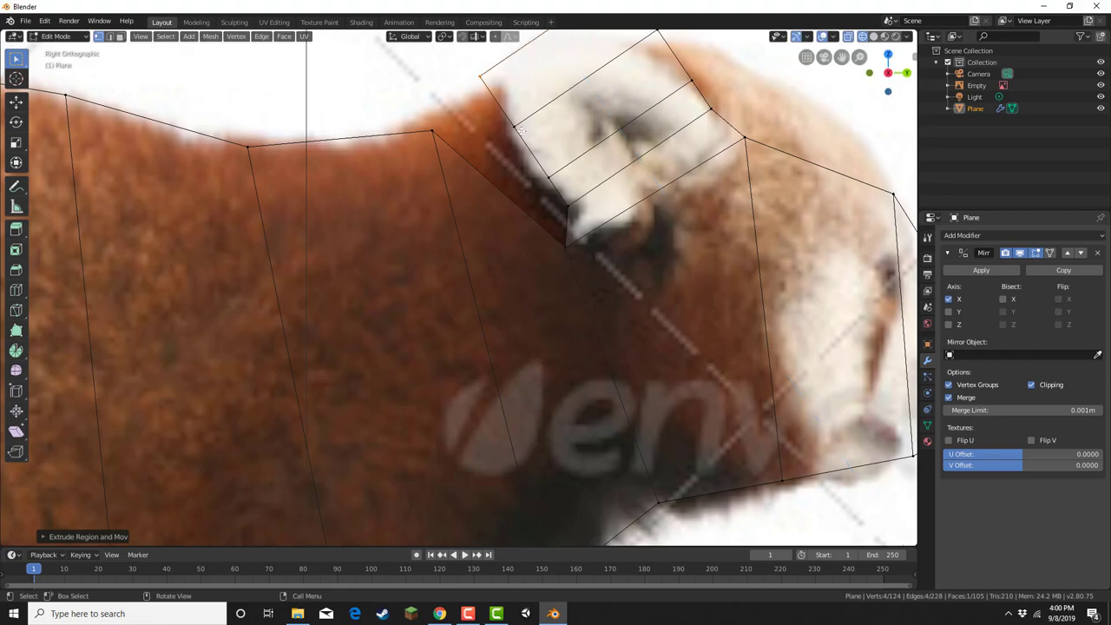
Move the vertices along the back side of the ear segments onto the rear edge of the reference ear
{"action": "left_click_drag", "start_coordinate": [502, 119], "coordinate": [560, 149]}
{"action": "key", "text": "g"}
{"action": "left_click", "coordinate": [543, 152]}
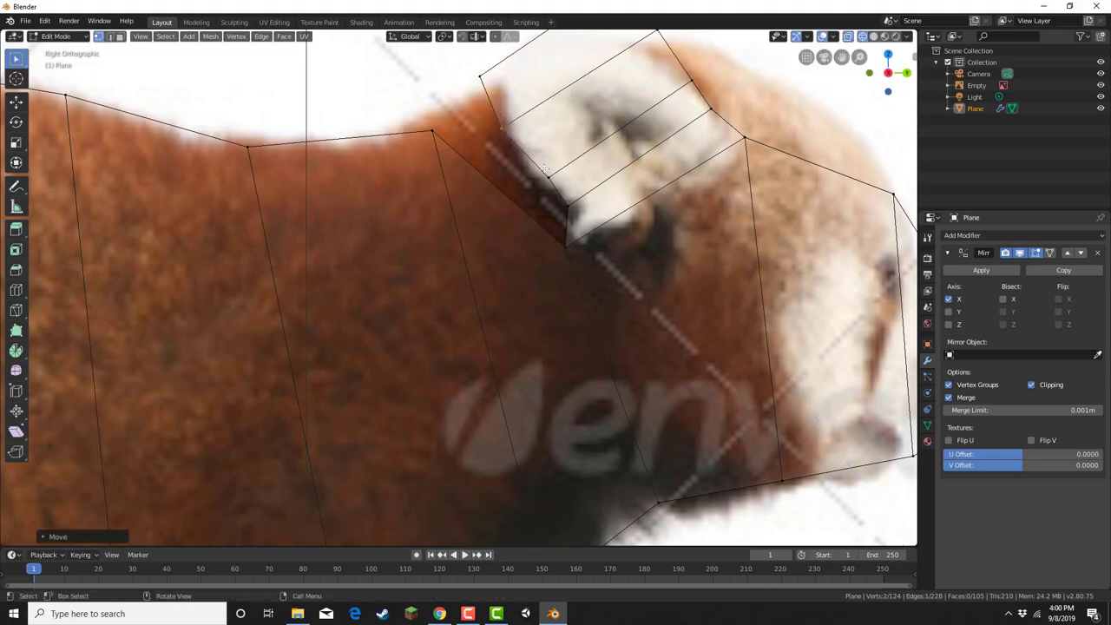
{"action": "mouse_move", "coordinate": [577, 209]}
{"action": "left_mouse_down"}
{"action": "mouse_move", "coordinate": [543, 168]}
{"action": "mouse_move", "coordinate": [580, 215]}
{"action": "left_mouse_up"}
{"action": "key", "text": "g"}
{"action": "right_click", "coordinate": [564, 183]}
{"action": "key", "text": "g"}
{"action": "left_click", "coordinate": [540, 194]}
{"action": "key", "text": "g"}
{"action": "left_click", "coordinate": [577, 213]}
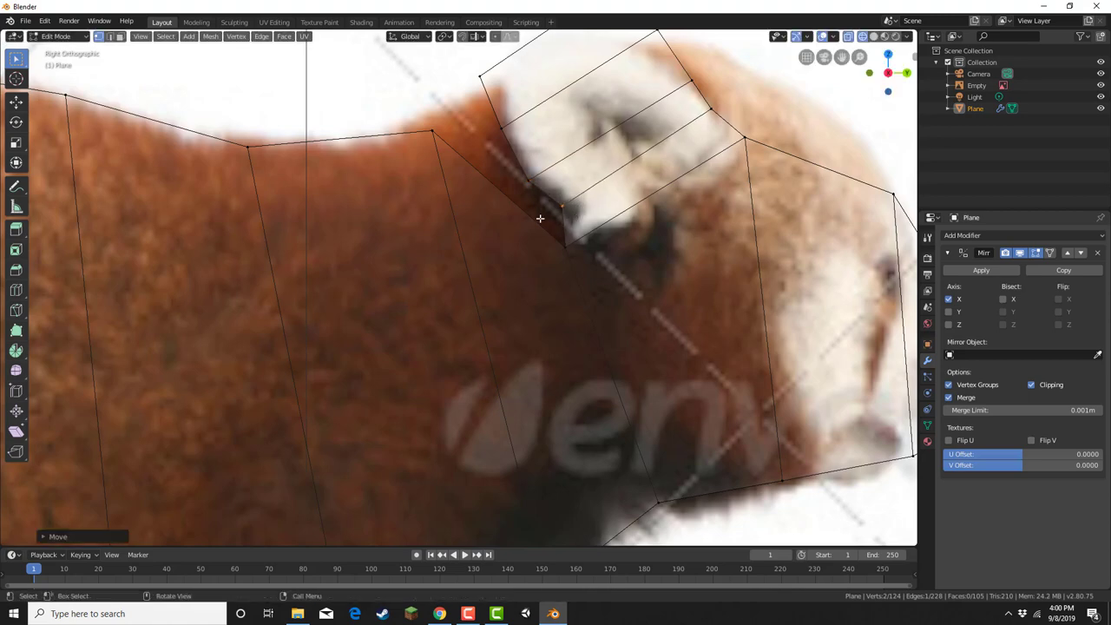
Adjust the rear base vertex of the ear and the upper neck vertex behind it to fit the reference
{"action": "left_click", "coordinate": [541, 218]}
{"action": "key", "text": "g"}
{"action": "left_click", "coordinate": [540, 220]}
{"action": "left_click_drag", "start_coordinate": [423, 120], "coordinate": [445, 143]}
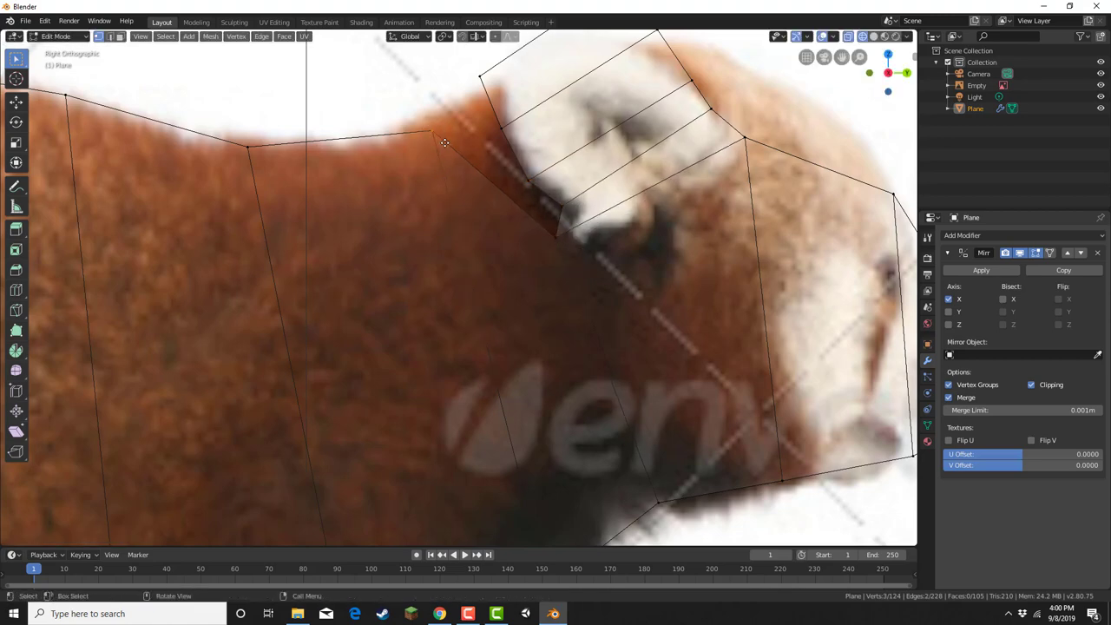
{"action": "key", "text": "g"}
{"action": "left_click", "coordinate": [449, 142]}
Move the lowest front vertex of the ear outward and bring the ear's top vertex down to the tip outline
{"action": "left_click_drag", "start_coordinate": [698, 90], "coordinate": [725, 130]}
{"action": "key", "text": "g"}
{"action": "left_click", "coordinate": [740, 115]}
{"action": "middle_click_drag", "start_coordinate": [739, 113], "coordinate": [609, 349], "text": "shift"}
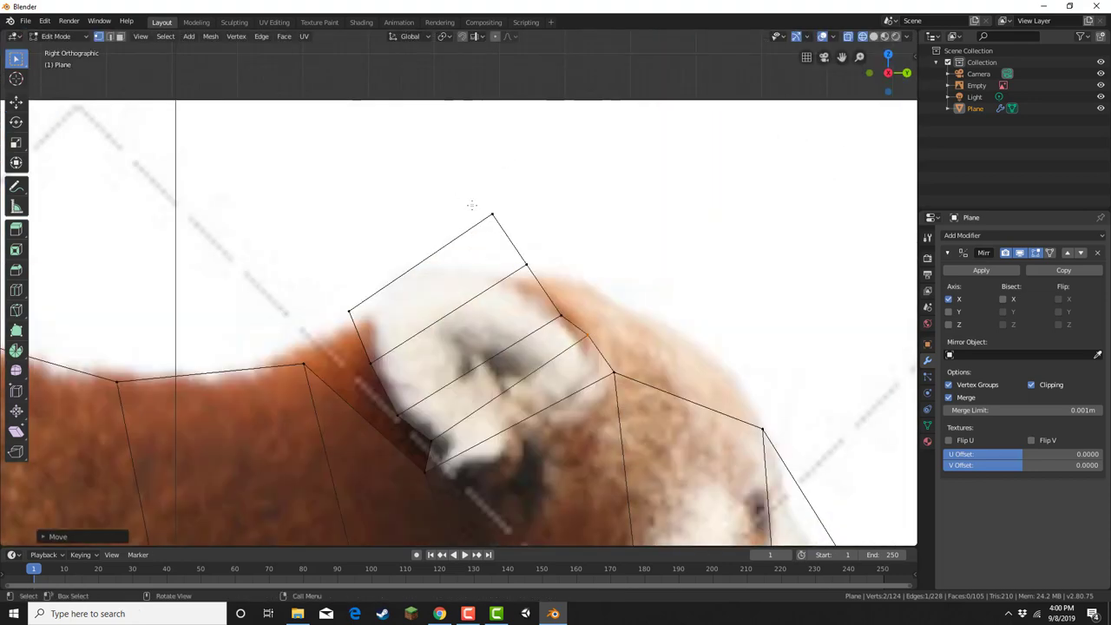
{"action": "key", "text": "g"}
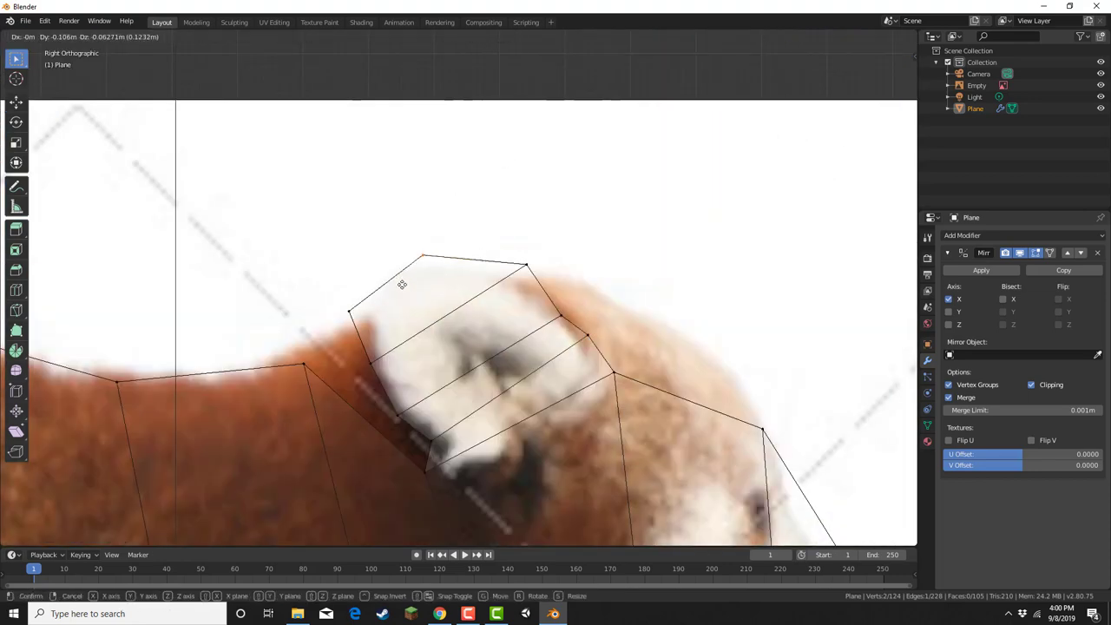
{"action": "left_click", "coordinate": [402, 289]}
Move the two middle front vertices of the ear onto the front edge of the reference ear
{"action": "left_click_drag", "start_coordinate": [512, 225], "coordinate": [576, 286]}
{"action": "key", "text": "g"}
{"action": "left_click", "coordinate": [501, 287]}
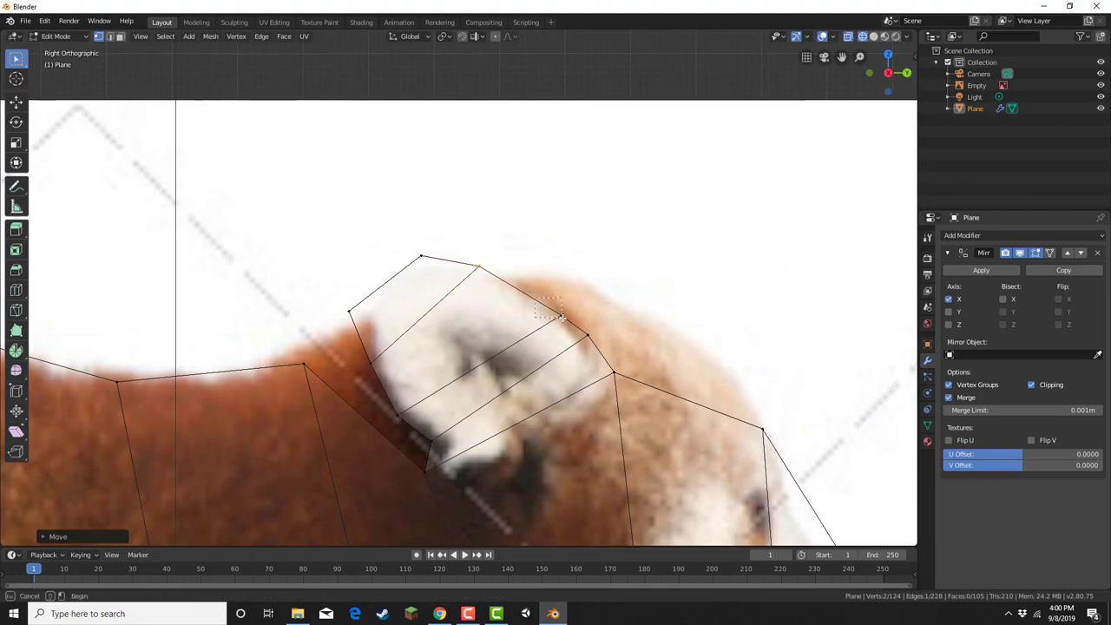
{"action": "left_click", "coordinate": [560, 314]}
{"action": "key", "text": "g"}
{"action": "left_click", "coordinate": [564, 304]}
Knife-cut a small polygonal outline around the eye on the side of the head, ending on the edge in front of it
{"action": "scroll", "coordinate": [568, 227], "scroll_direction": "down", "scroll_amount": 3}
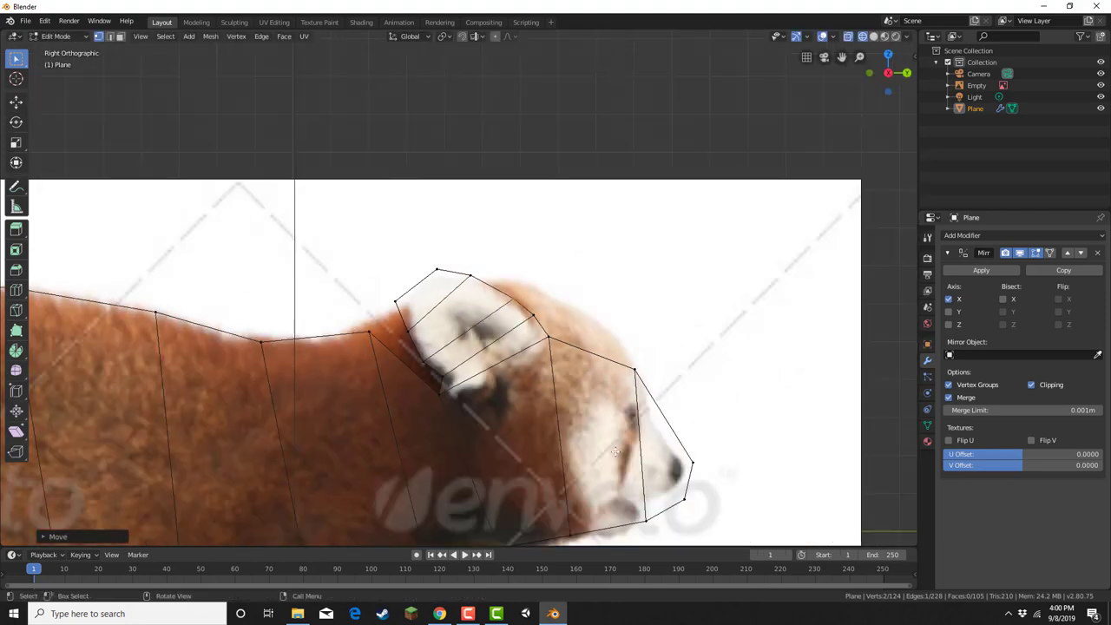
{"action": "key", "text": "k"}
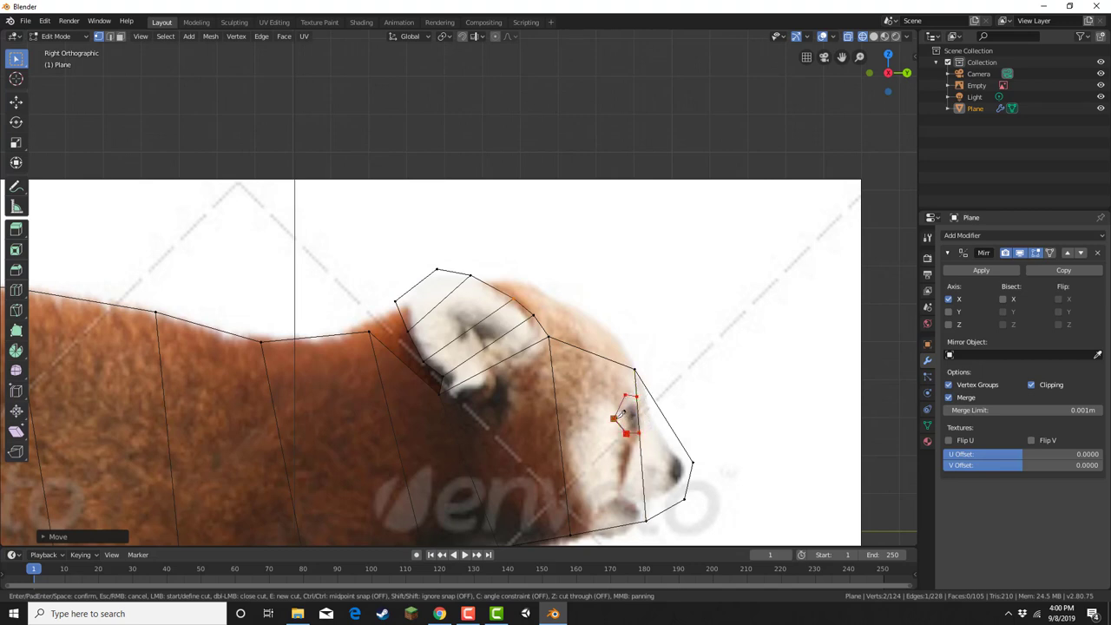
{"action": "key", "text": "Return"}
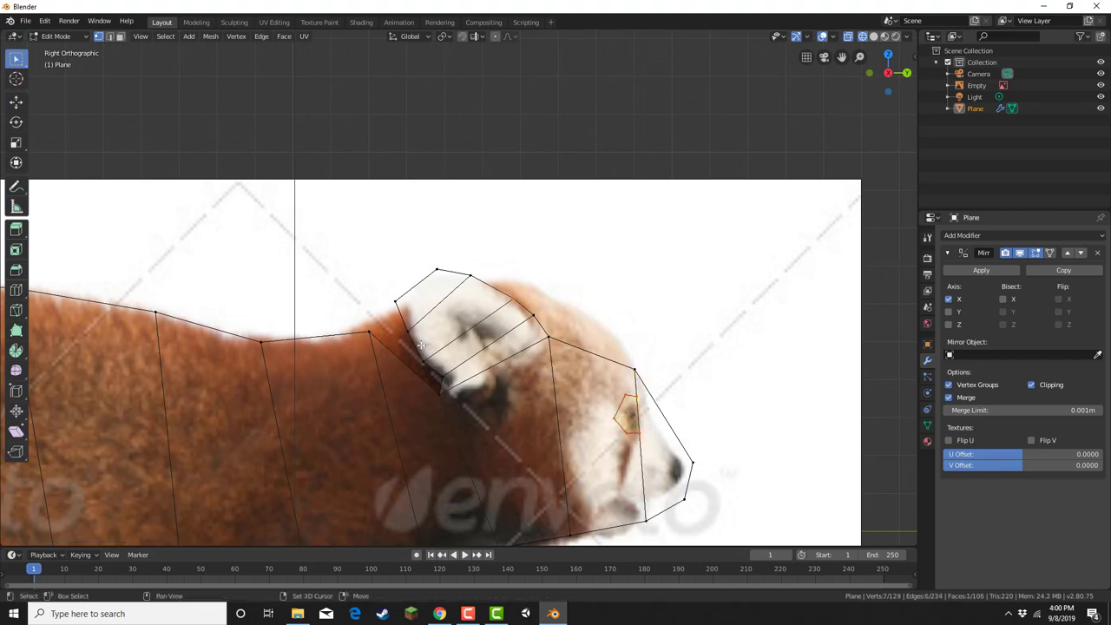
Move the crown vertex in front of the ear and the neighbouring ear vertex up toward the head outline
{"action": "middle_click_drag", "start_coordinate": [421, 346], "coordinate": [552, 250], "text": "shift"}
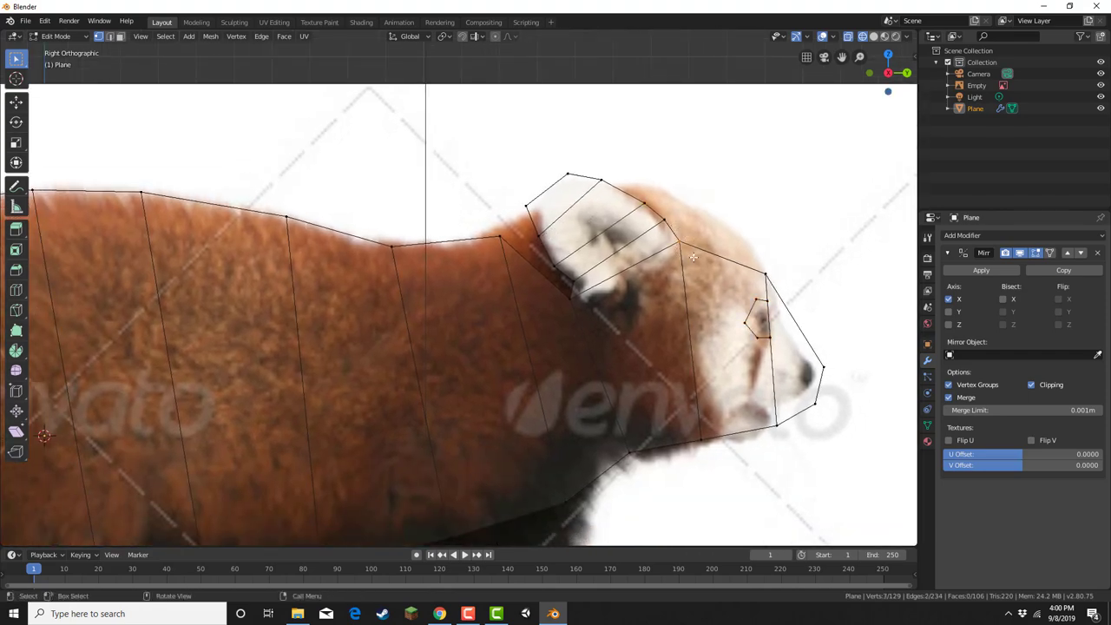
{"action": "key", "text": "g"}
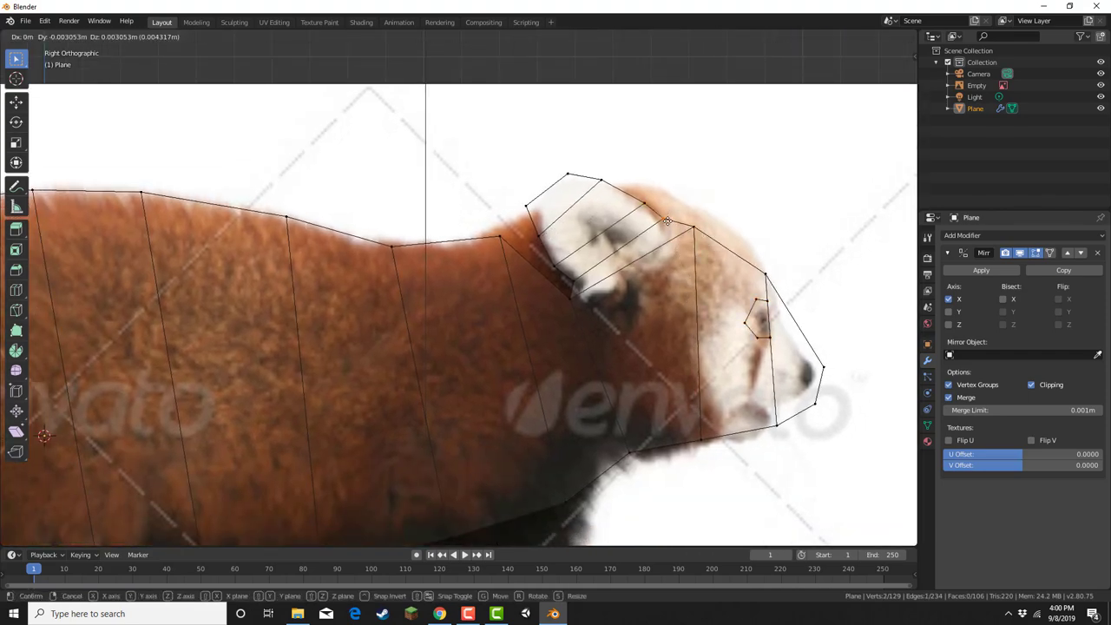
{"action": "left_click", "coordinate": [652, 201]}
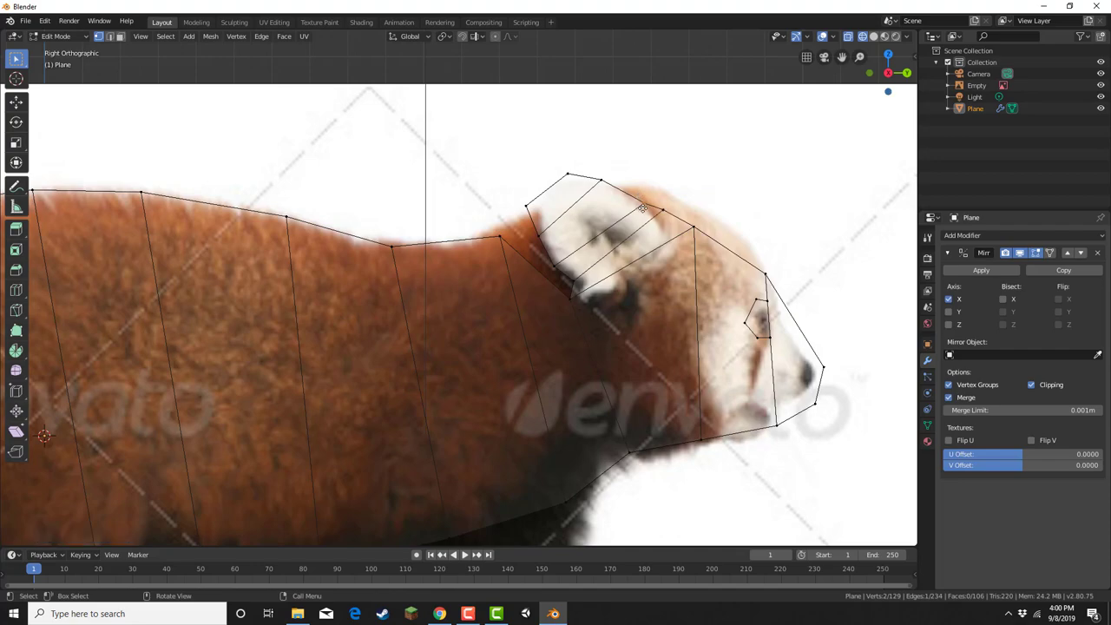
Extrude the belly face above the forward hind leg downward to start the leg
{"action": "scroll", "coordinate": [469, 279], "scroll_direction": "up", "scroll_amount": 4}
{"action": "middle_click_drag", "start_coordinate": [468, 279], "coordinate": [528, 193], "text": "shift"}
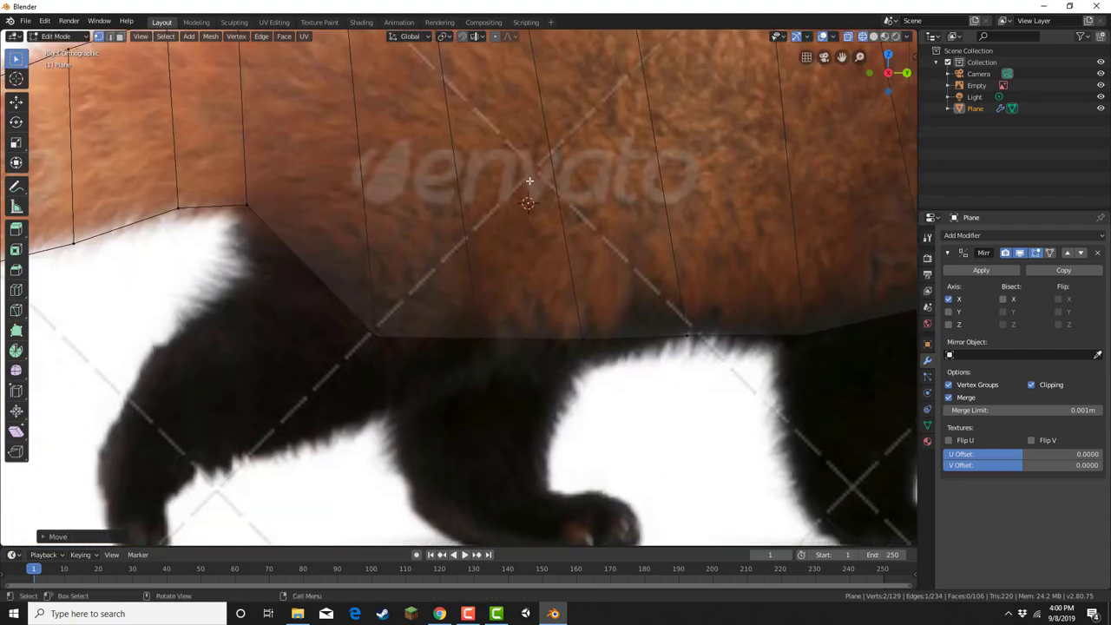
{"action": "scroll", "coordinate": [502, 221], "scroll_direction": "down", "scroll_amount": 2}
{"action": "middle_click_drag", "start_coordinate": [445, 244], "coordinate": [231, 47]}
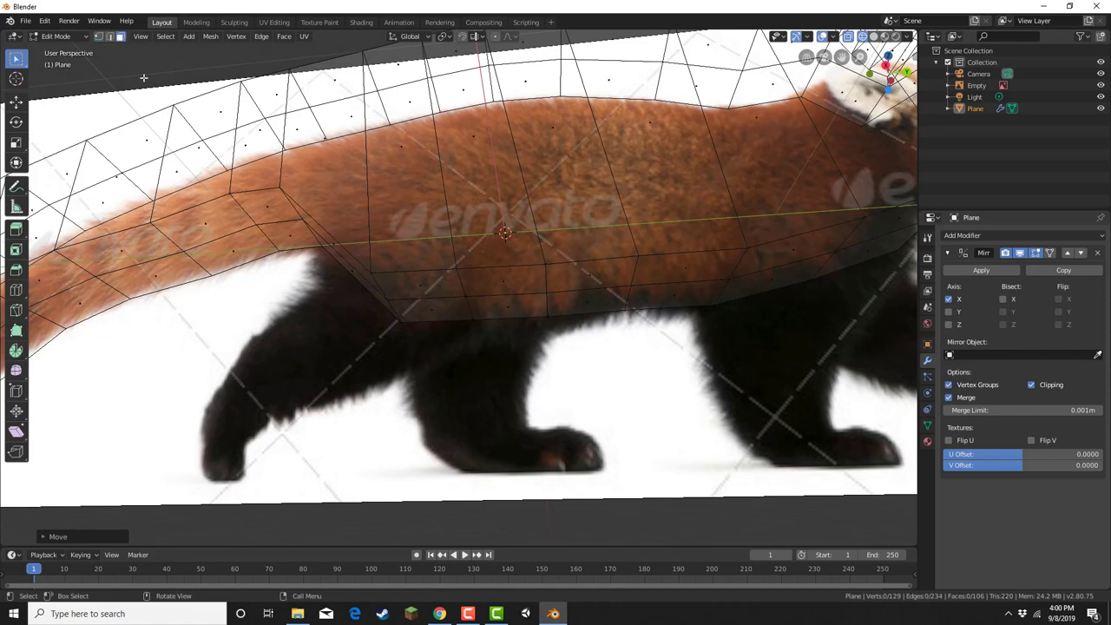
{"action": "left_click", "coordinate": [490, 281]}
{"action": "key", "text": "e"}
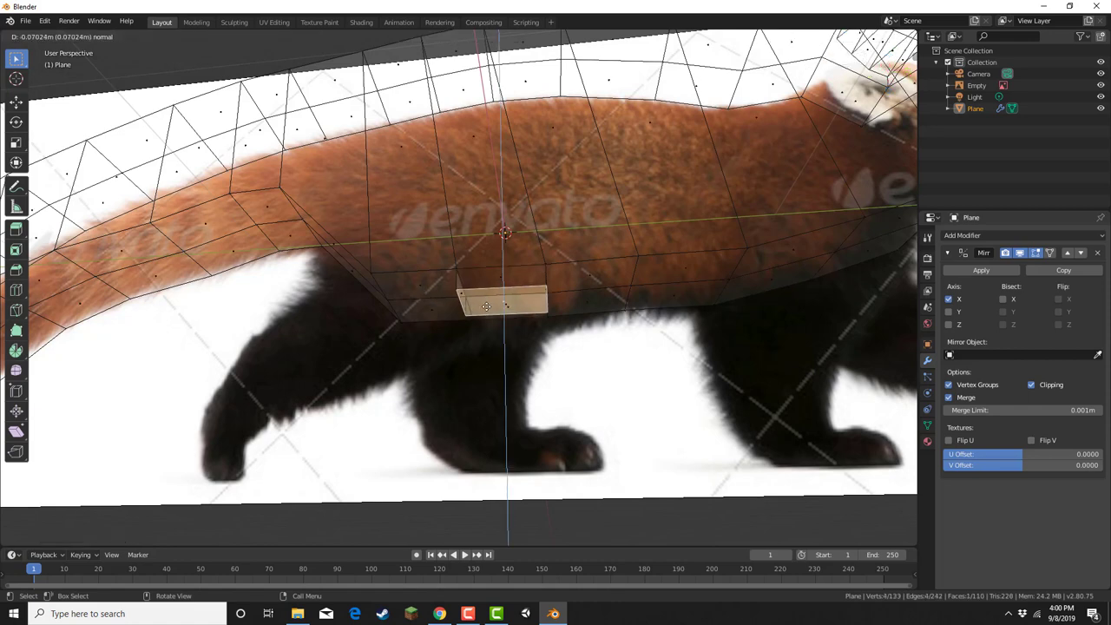
{"action": "left_click", "coordinate": [490, 303]}
In the right side view, move the rear upper and both lower corners of the hind-leg stub to match the reference leg
{"action": "left_click", "coordinate": [885, 63]}
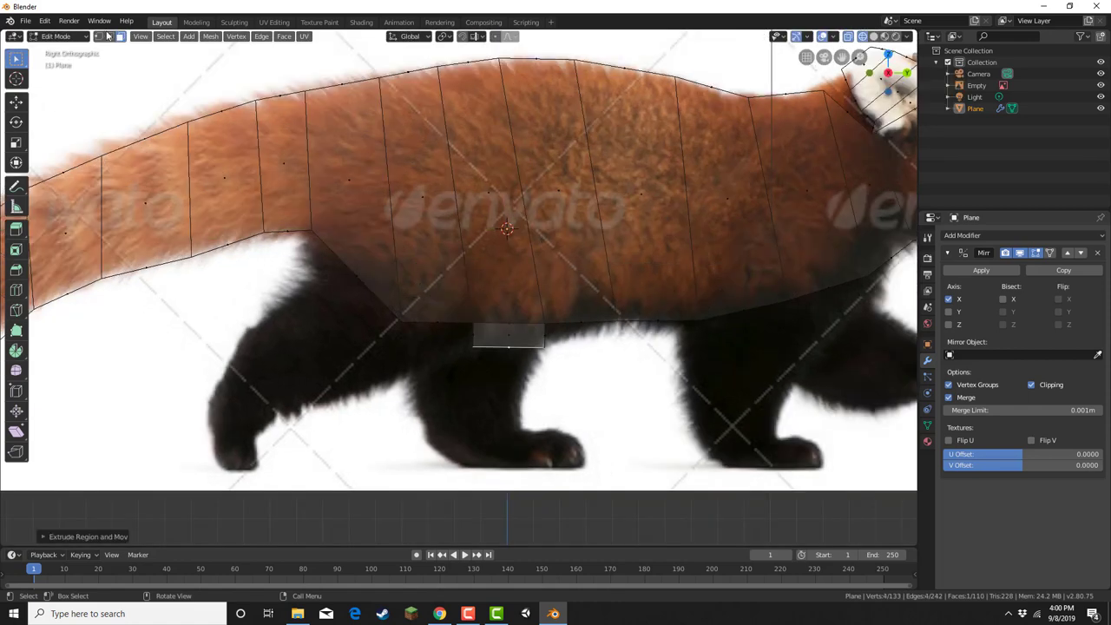
{"action": "scroll", "coordinate": [364, 311], "scroll_direction": "up", "scroll_amount": 5}
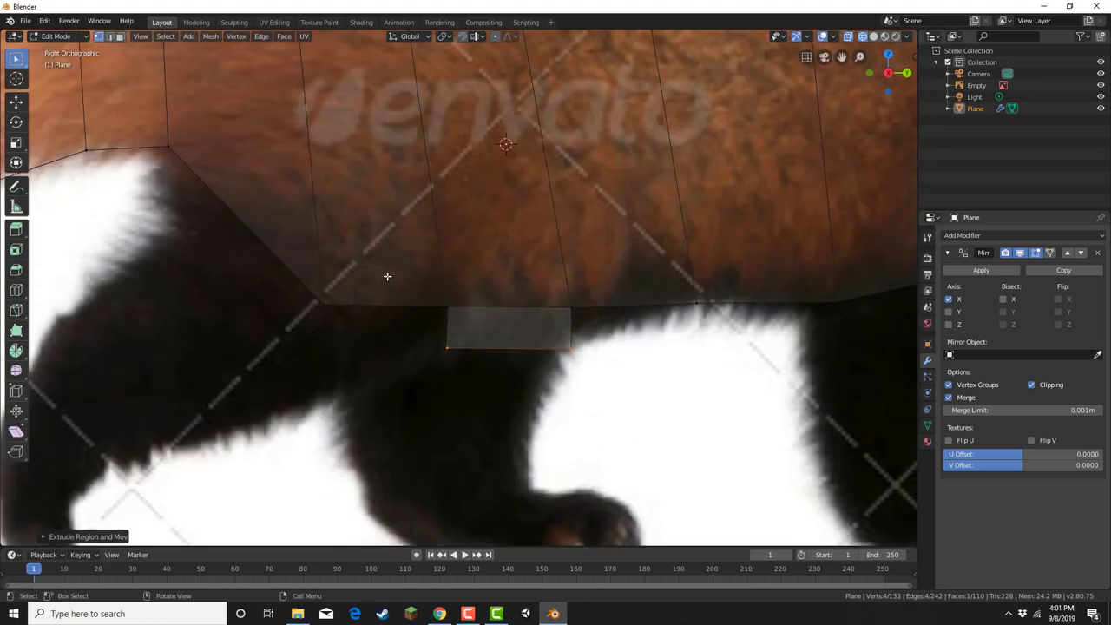
{"action": "left_click_drag", "start_coordinate": [384, 275], "coordinate": [450, 323]}
{"action": "key", "text": "g"}
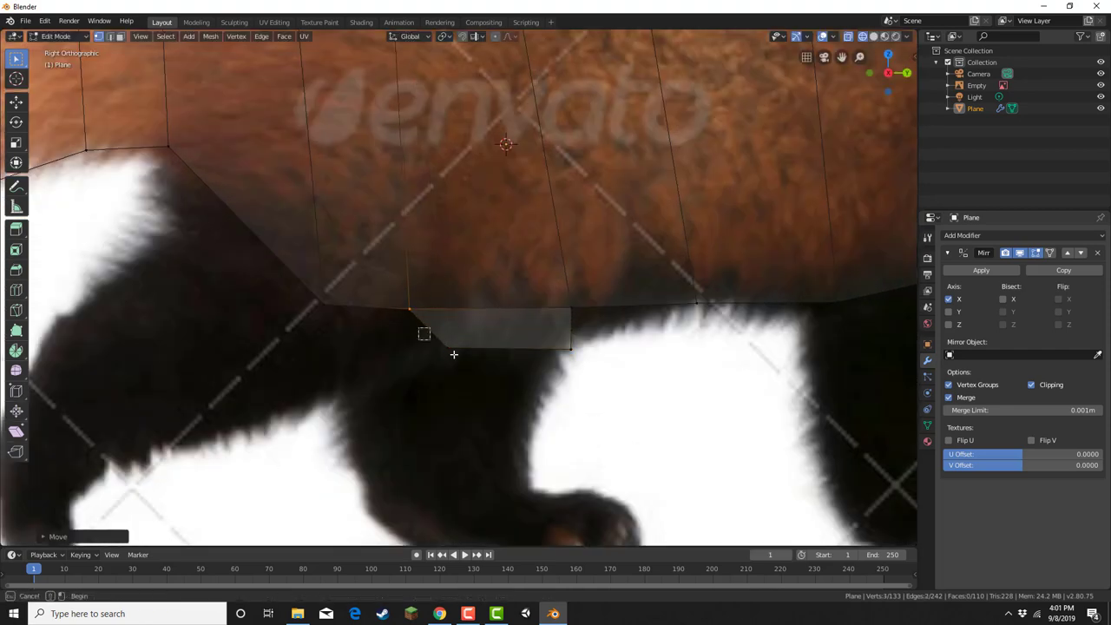
{"action": "left_click", "coordinate": [402, 382]}
{"action": "left_click", "coordinate": [570, 350]}
{"action": "key", "text": "g"}
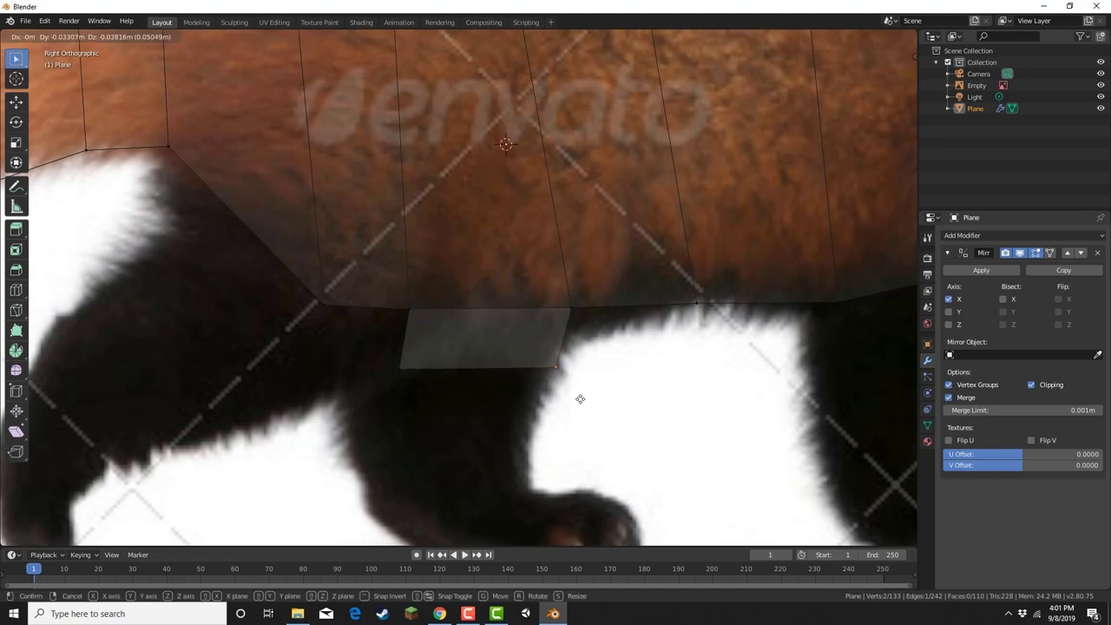
{"action": "left_click", "coordinate": [583, 395]}
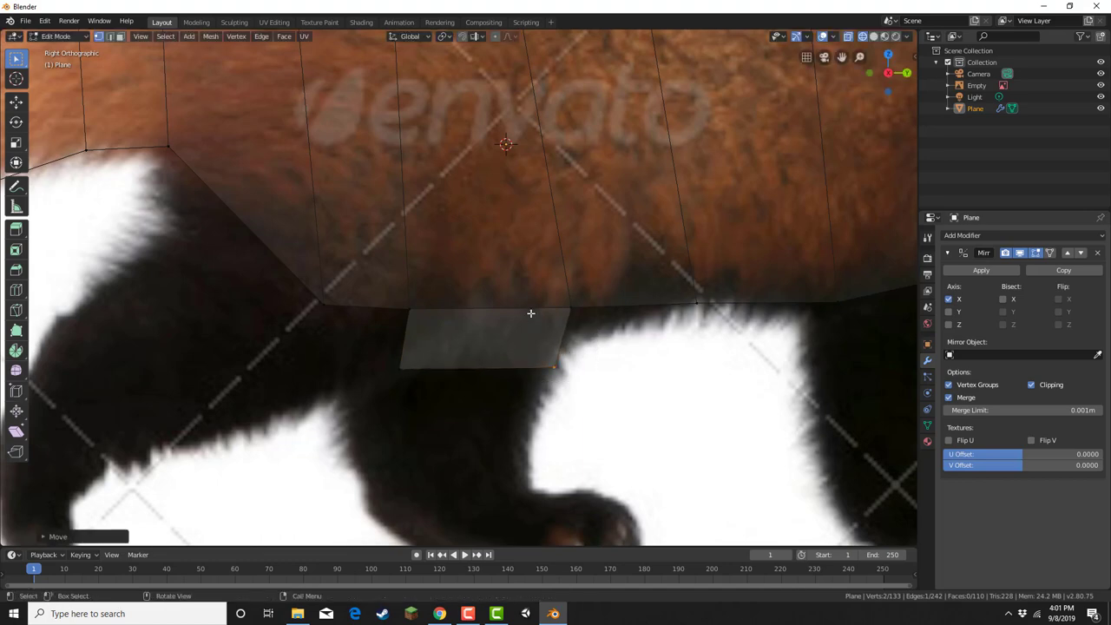
Extrude the bottom face of the hind-leg stub downward twice along the reference leg
{"action": "left_click_drag", "start_coordinate": [344, 361], "coordinate": [562, 396]}
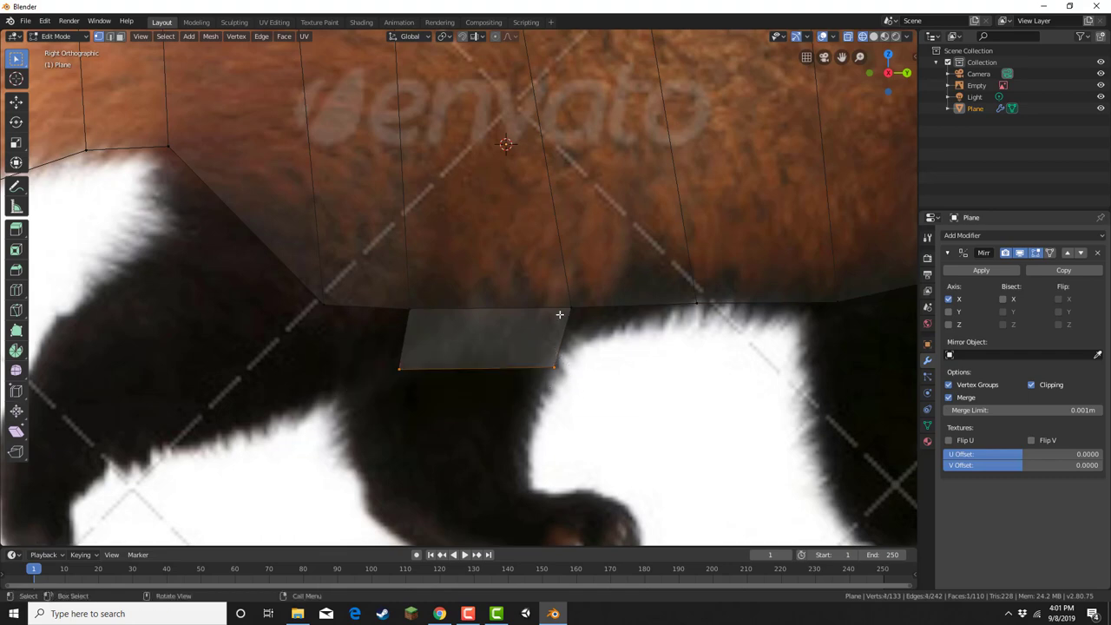
{"action": "key", "text": "e"}
{"action": "left_click", "coordinate": [544, 380]}
{"action": "key", "text": "e"}
{"action": "left_click", "coordinate": [562, 436]}
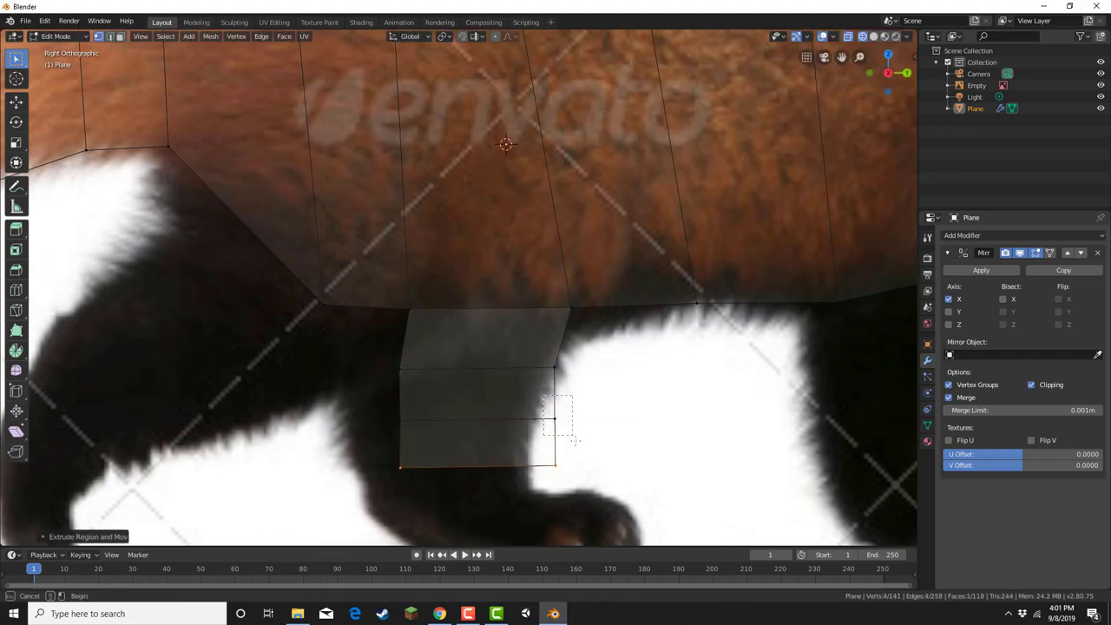
Move the front vertices of the two new hind-leg segments back onto the front outline of the reference leg
{"action": "key", "text": "g"}
{"action": "left_click", "coordinate": [537, 440]}
{"action": "left_click_drag", "start_coordinate": [582, 495], "coordinate": [583, 496]}
{"action": "key", "text": "g"}
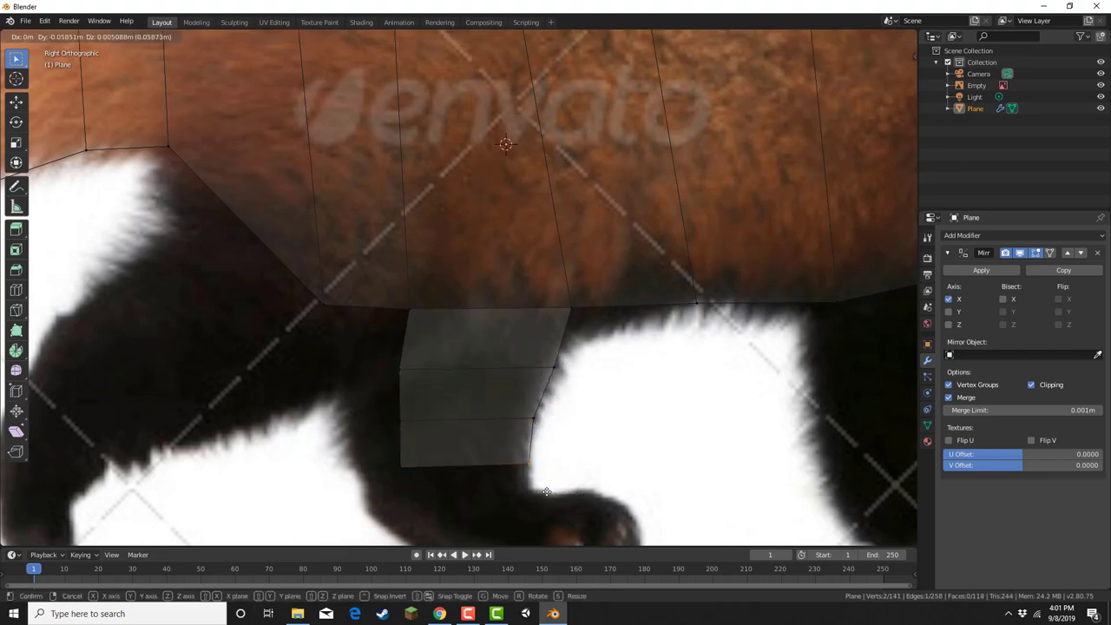
{"action": "left_click", "coordinate": [549, 491]}
Move the rear vertices of the hind-leg segments outward to follow the back outline of the reference leg
{"action": "left_click_drag", "start_coordinate": [365, 391], "coordinate": [420, 440]}
{"action": "key", "text": "g"}
{"action": "left_click", "coordinate": [380, 436]}
{"action": "left_click_drag", "start_coordinate": [379, 350], "coordinate": [417, 387]}
{"action": "key", "text": "g"}
{"action": "left_click", "coordinate": [379, 385]}
{"action": "left_click_drag", "start_coordinate": [384, 459], "coordinate": [409, 477]}
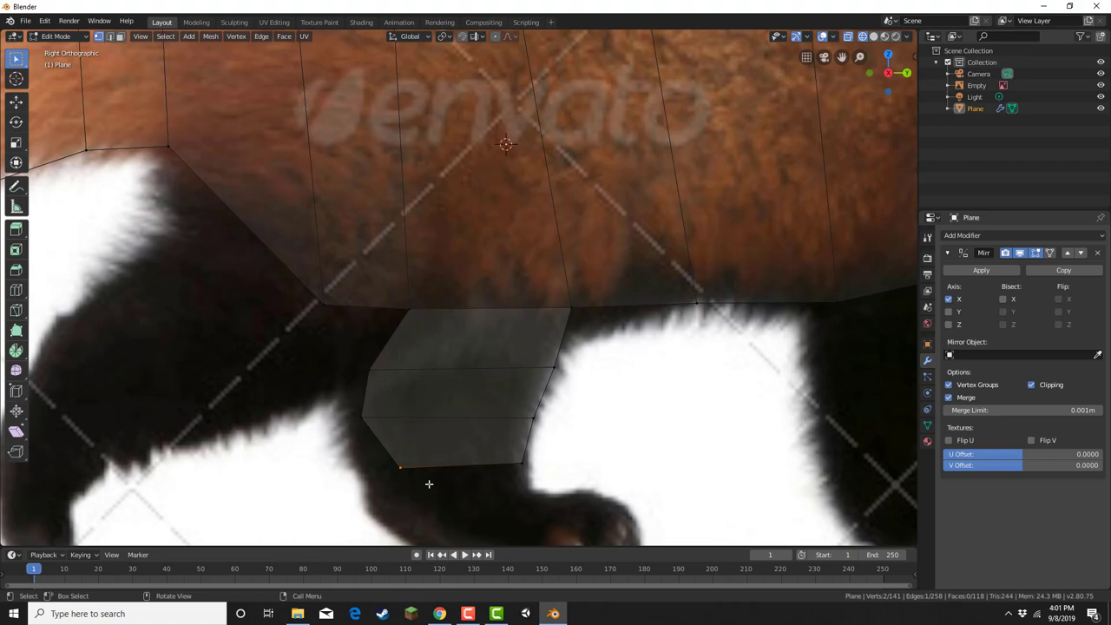
{"action": "key", "text": "g"}
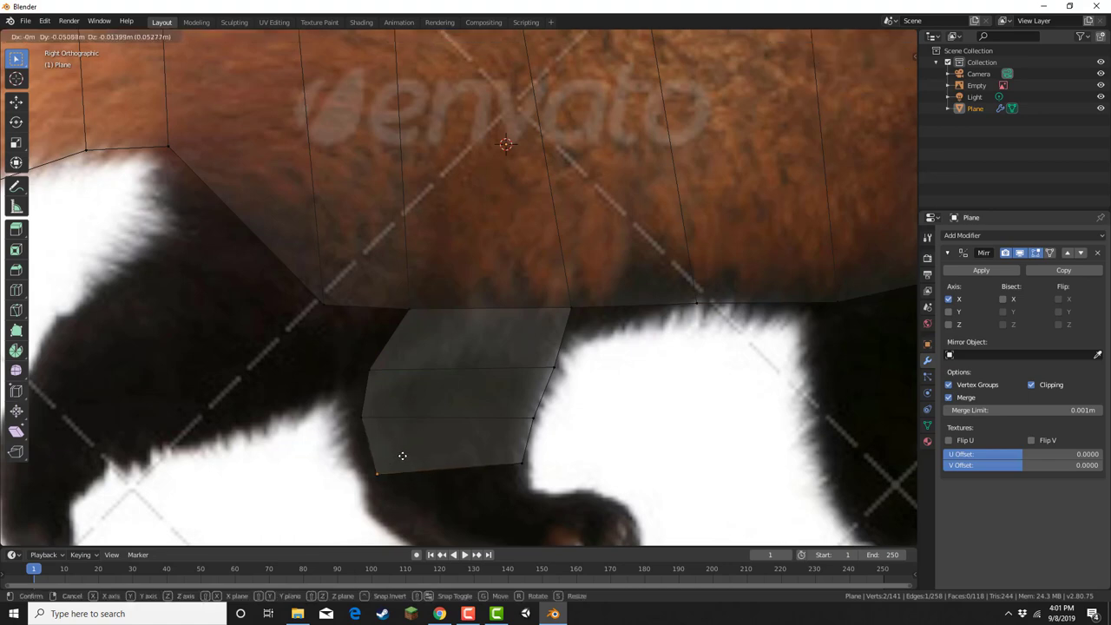
{"action": "left_click", "coordinate": [394, 458]}
{"action": "left_click_drag", "start_coordinate": [351, 404], "coordinate": [378, 458]}
{"action": "key", "text": "g"}
{"action": "left_click", "coordinate": [373, 460]}
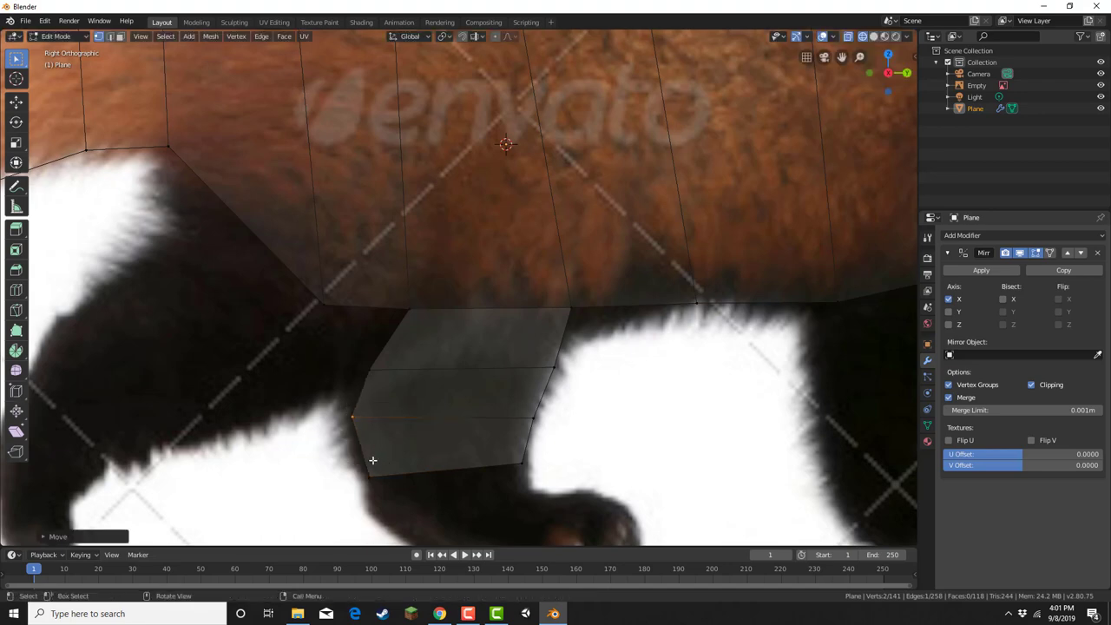
Extrude the lowest hind-leg face down one more segment toward the paw
{"action": "scroll", "coordinate": [444, 431], "scroll_direction": "down", "scroll_amount": 2}
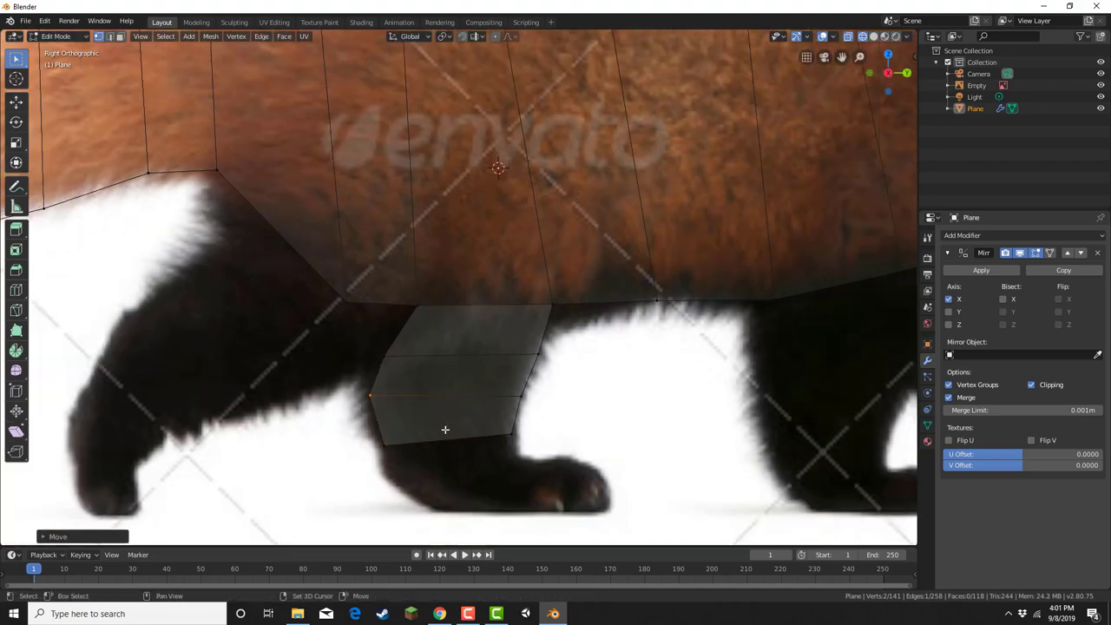
{"action": "middle_click_drag", "start_coordinate": [444, 432], "coordinate": [439, 364], "text": "shift"}
{"action": "scroll", "coordinate": [439, 364], "scroll_direction": "up", "scroll_amount": 2}
{"action": "left_click_drag", "start_coordinate": [333, 433], "coordinate": [621, 359]}
{"action": "key", "text": "g"}
{"action": "key", "text": "z"}
{"action": "key", "text": "e"}
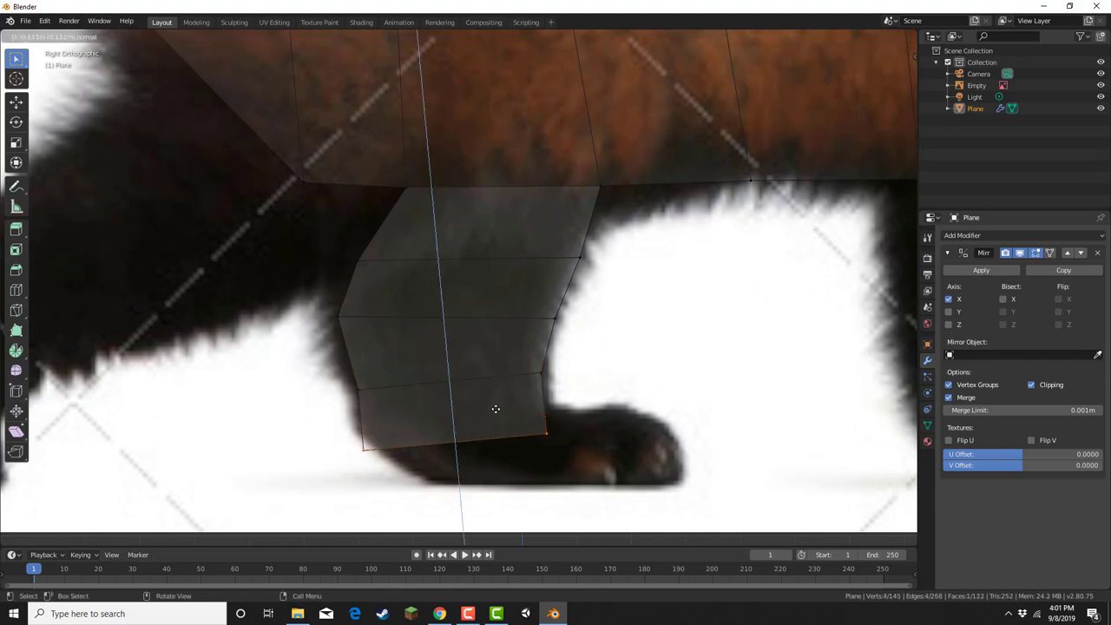
{"action": "left_click", "coordinate": [495, 408]}
Move the front and rear bottom corners of the hind leg onto the sole and heel of the reference paw
{"action": "left_click", "coordinate": [560, 462]}
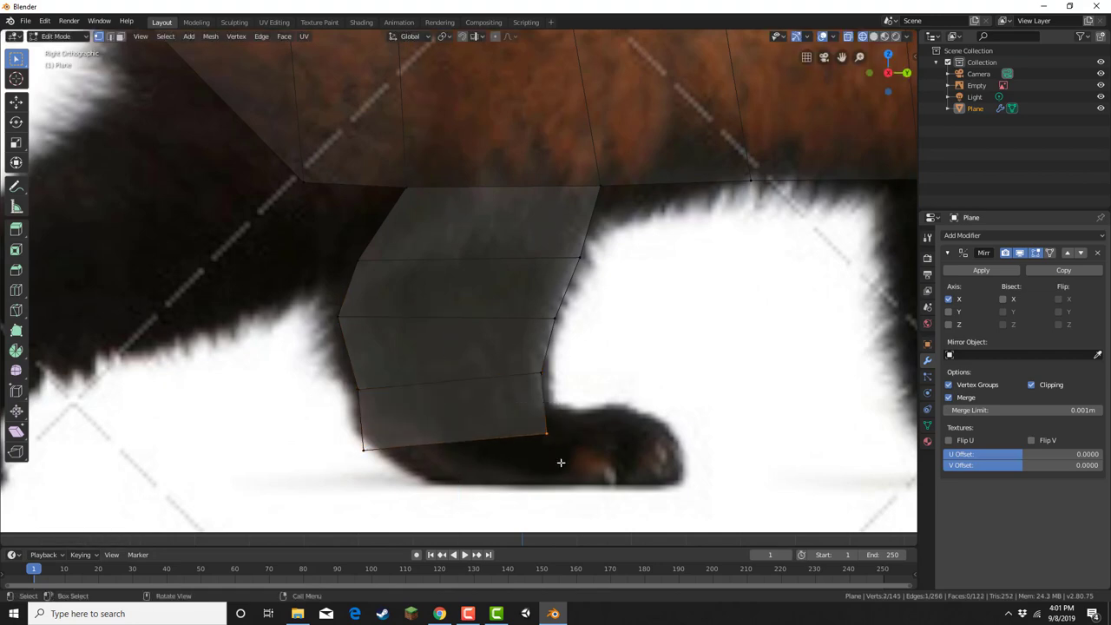
{"action": "key", "text": "g"}
{"action": "left_click", "coordinate": [527, 459]}
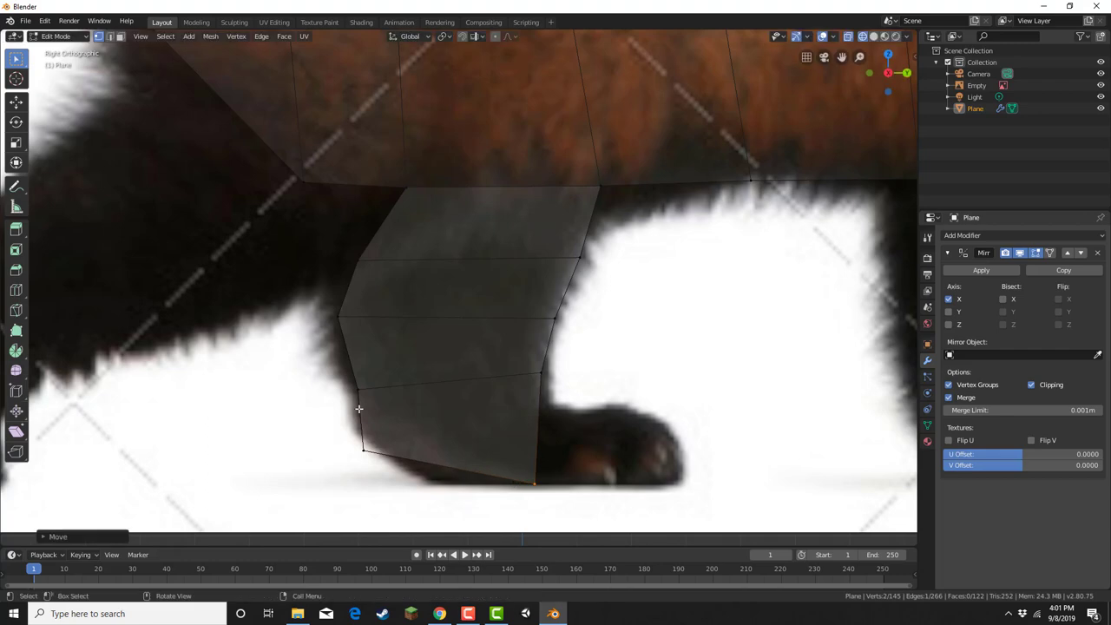
{"action": "left_click_drag", "start_coordinate": [338, 423], "coordinate": [381, 468]}
{"action": "key", "text": "g"}
{"action": "left_click", "coordinate": [426, 494]}
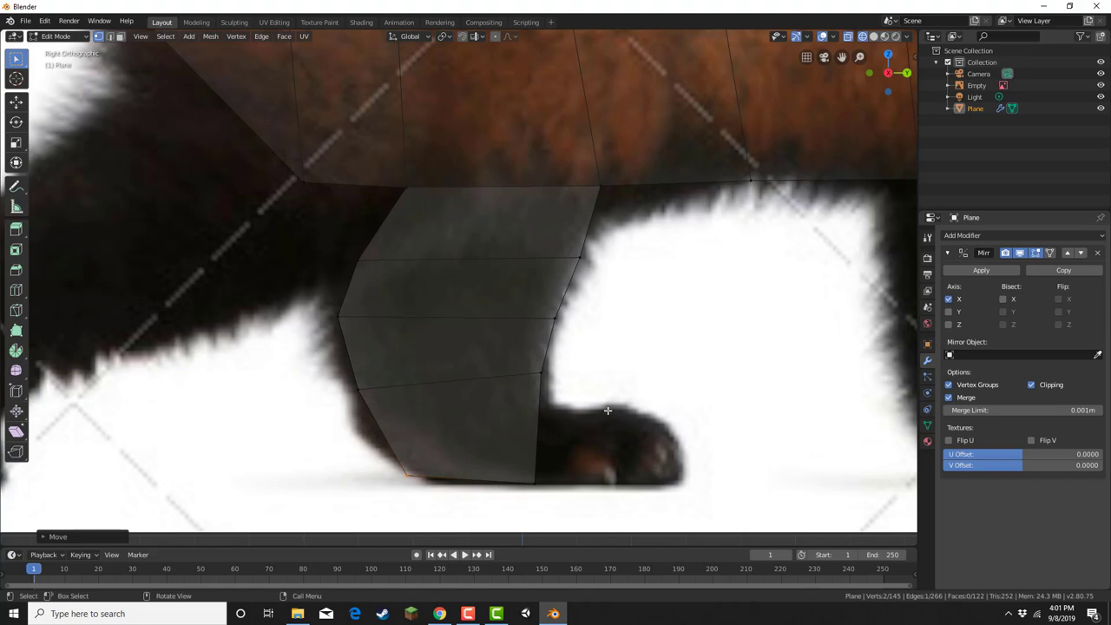
Extrude the front face of the lowest hind-leg segment forward twice to form the paw
{"action": "left_click_drag", "start_coordinate": [525, 359], "coordinate": [603, 486]}
{"action": "key", "text": "e"}
{"action": "left_click", "coordinate": [674, 471]}
{"action": "key", "text": "e"}
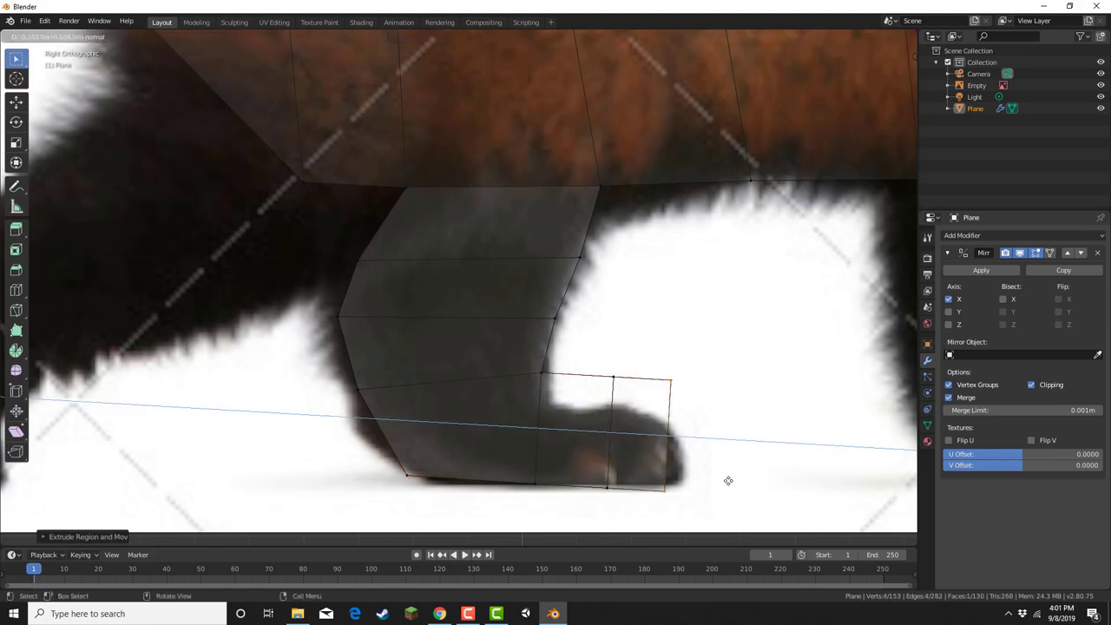
{"action": "left_click", "coordinate": [737, 483]}
Lower the top vertices of the hind paw and the ankle vertex to match the reference paw
{"action": "left_click_drag", "start_coordinate": [583, 352], "coordinate": [689, 424]}
{"action": "key", "text": "g"}
{"action": "left_click", "coordinate": [630, 438]}
{"action": "key", "text": "g"}
{"action": "left_click", "coordinate": [692, 475]}
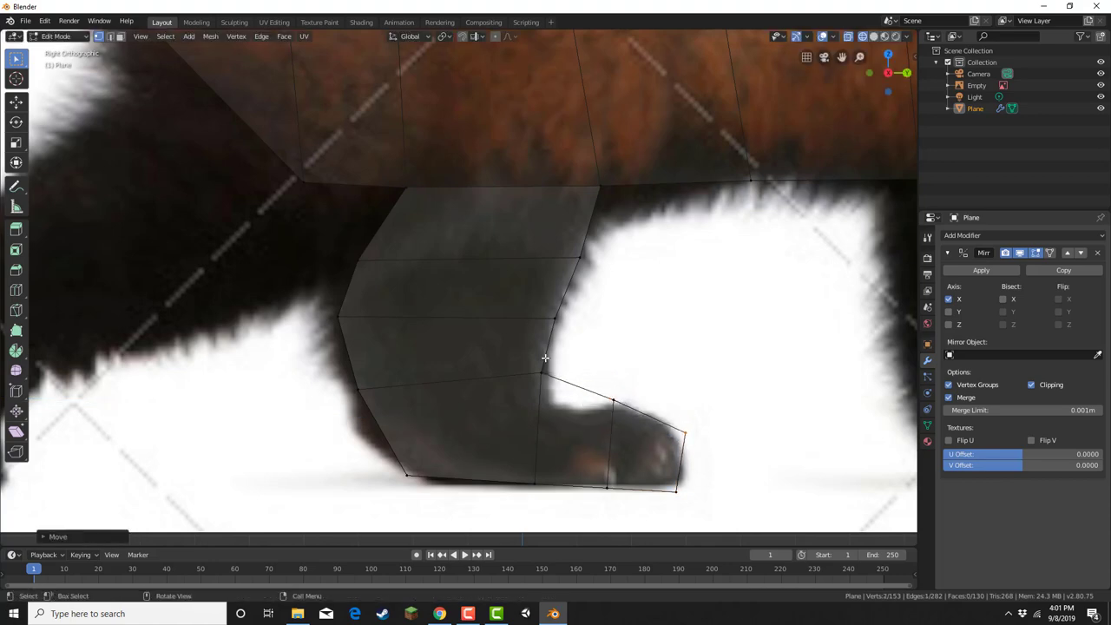
{"action": "left_click_drag", "start_coordinate": [534, 355], "coordinate": [557, 387]}
{"action": "key", "text": "g"}
{"action": "left_click", "coordinate": [564, 423]}
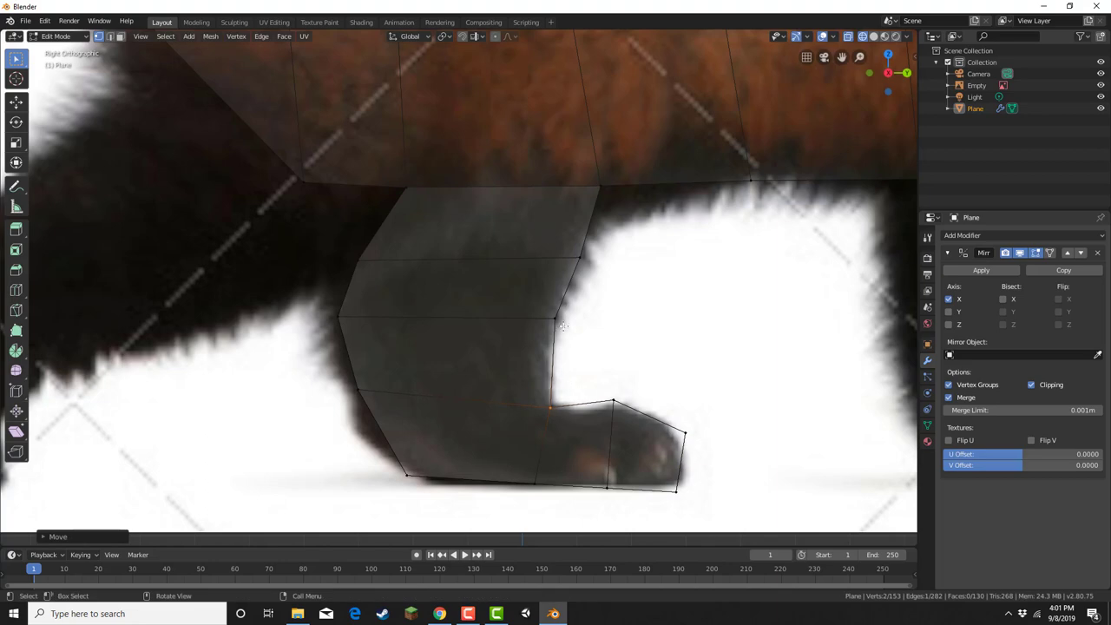
In face select mode, extrude the belly face above the straight front leg downward to start that leg
{"action": "scroll", "coordinate": [564, 422], "scroll_direction": "down", "scroll_amount": 2}
{"action": "middle_click_drag", "start_coordinate": [651, 311], "coordinate": [313, 311], "text": "shift"}
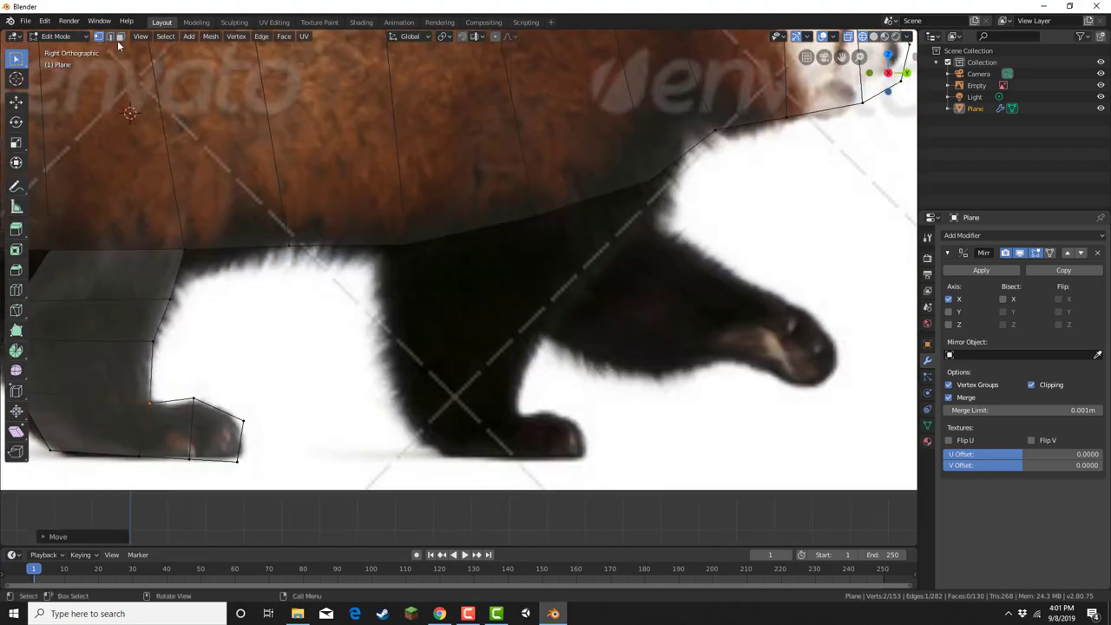
{"action": "middle_click_drag", "start_coordinate": [180, 88], "coordinate": [454, 182]}
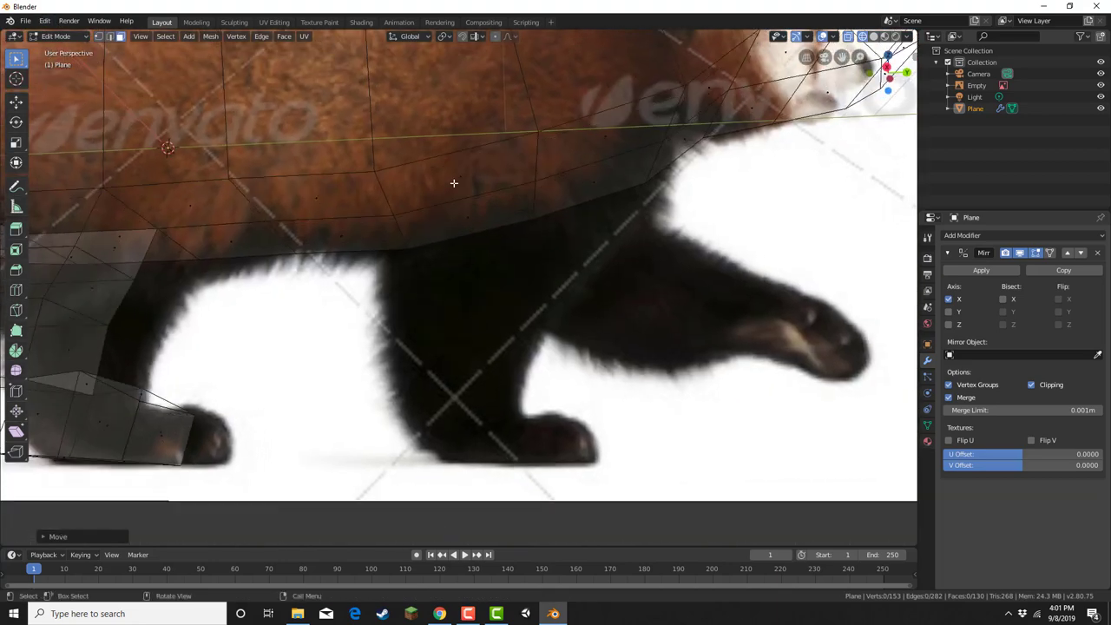
{"action": "left_click", "coordinate": [454, 181]}
{"action": "key", "text": "e"}
{"action": "left_click", "coordinate": [460, 234]}
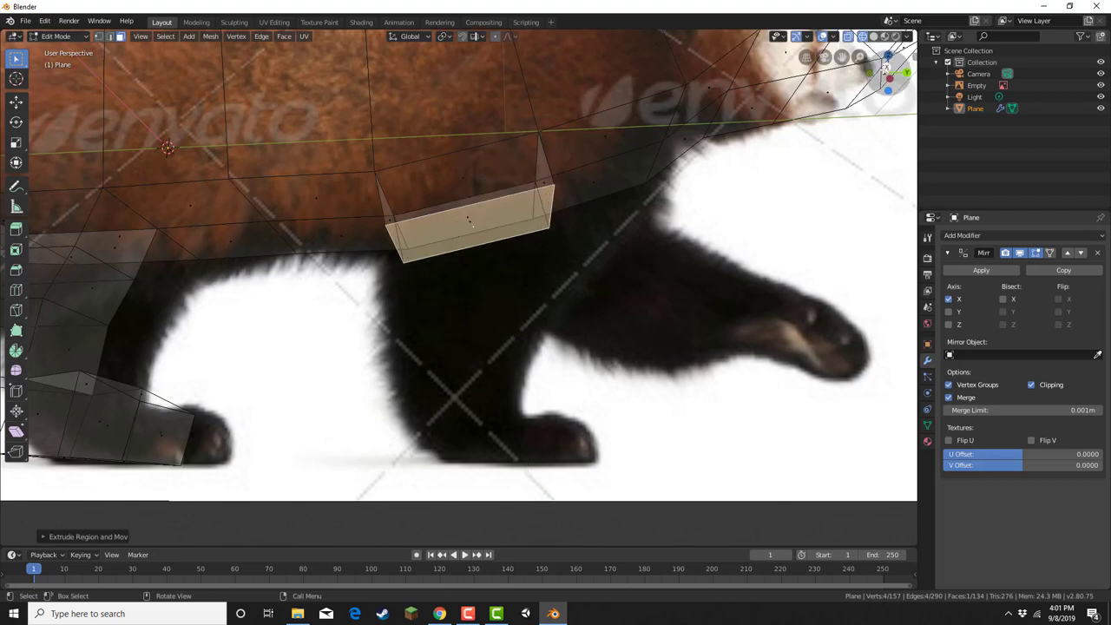
In the right side view, move the rear upper and both lower corners of the front-leg stub to match the reference
{"action": "left_click", "coordinate": [883, 72]}
{"action": "left_click_drag", "start_coordinate": [335, 246], "coordinate": [422, 324]}
{"action": "key", "text": "g"}
{"action": "left_click", "coordinate": [397, 327]}
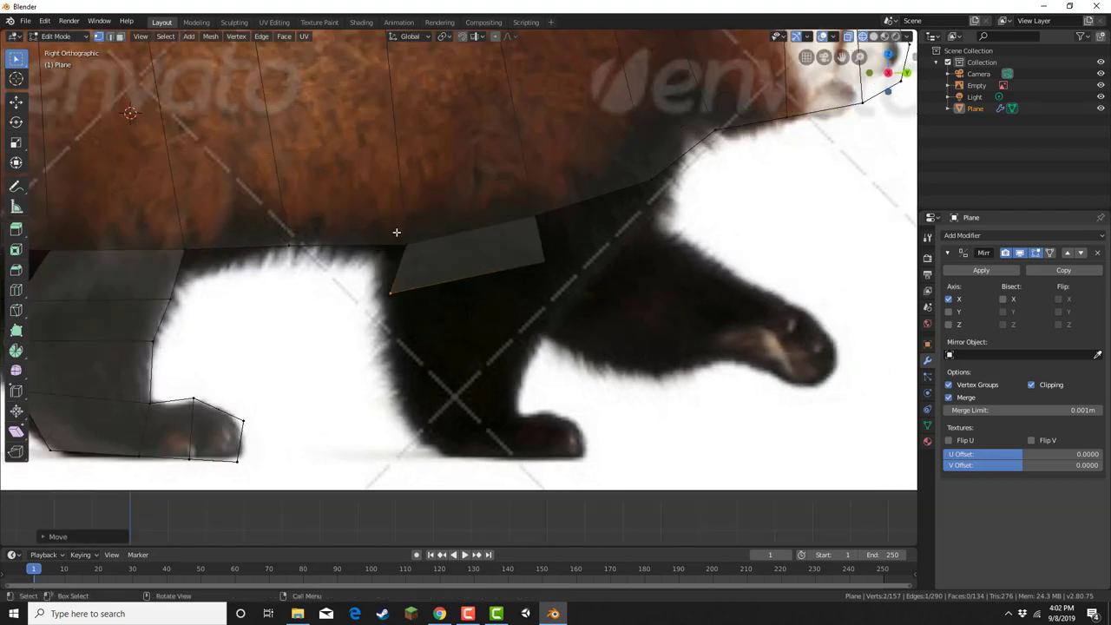
{"action": "left_click_drag", "start_coordinate": [388, 221], "coordinate": [408, 253]}
{"action": "key", "text": "g"}
{"action": "left_click", "coordinate": [383, 260]}
{"action": "left_click_drag", "start_coordinate": [507, 253], "coordinate": [548, 278]}
{"action": "key", "text": "g"}
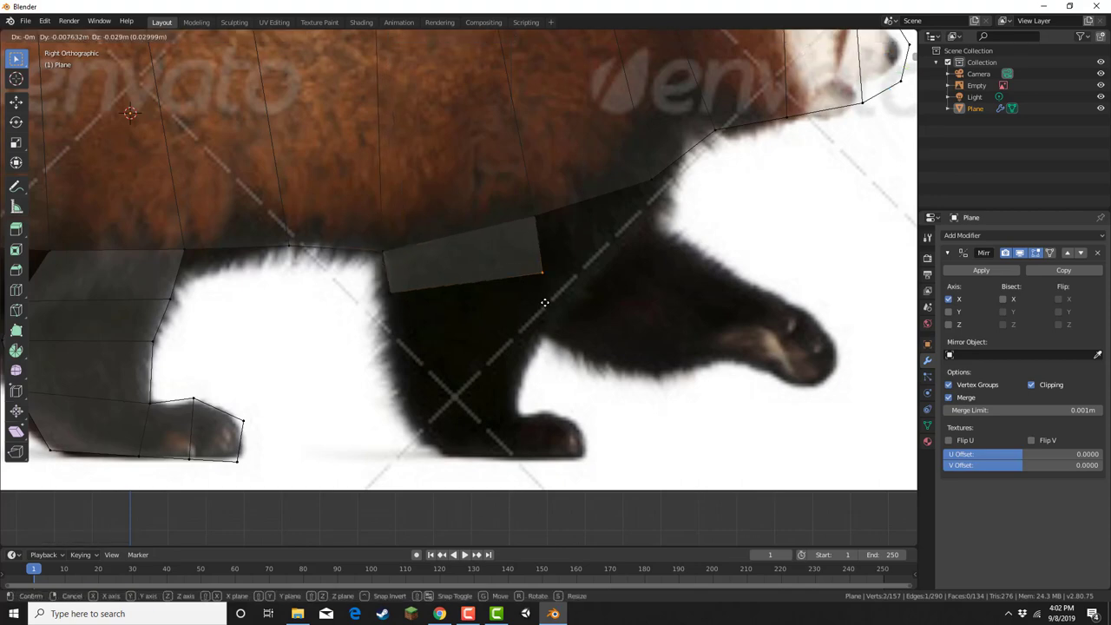
{"action": "left_click", "coordinate": [540, 310]}
Extrude the bottom face of the front-leg stub downward three times toward the ground
{"action": "left_click_drag", "start_coordinate": [362, 341], "coordinate": [552, 283]}
{"action": "key", "text": "e"}
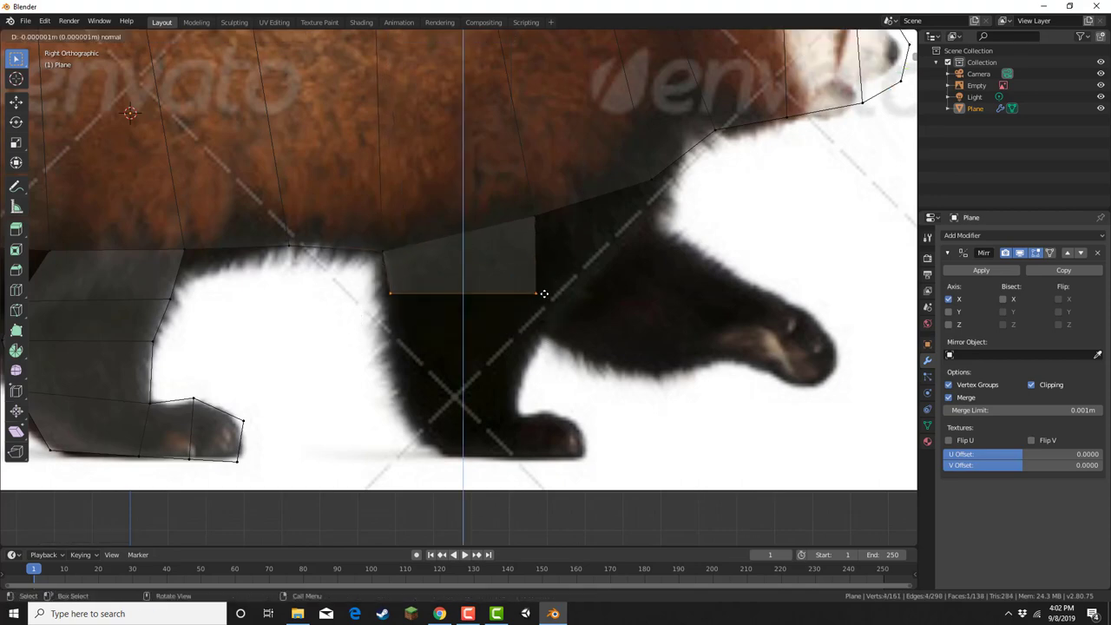
{"action": "left_click", "coordinate": [532, 345]}
{"action": "key", "text": "e"}
{"action": "left_click", "coordinate": [530, 396]}
{"action": "key", "text": "e"}
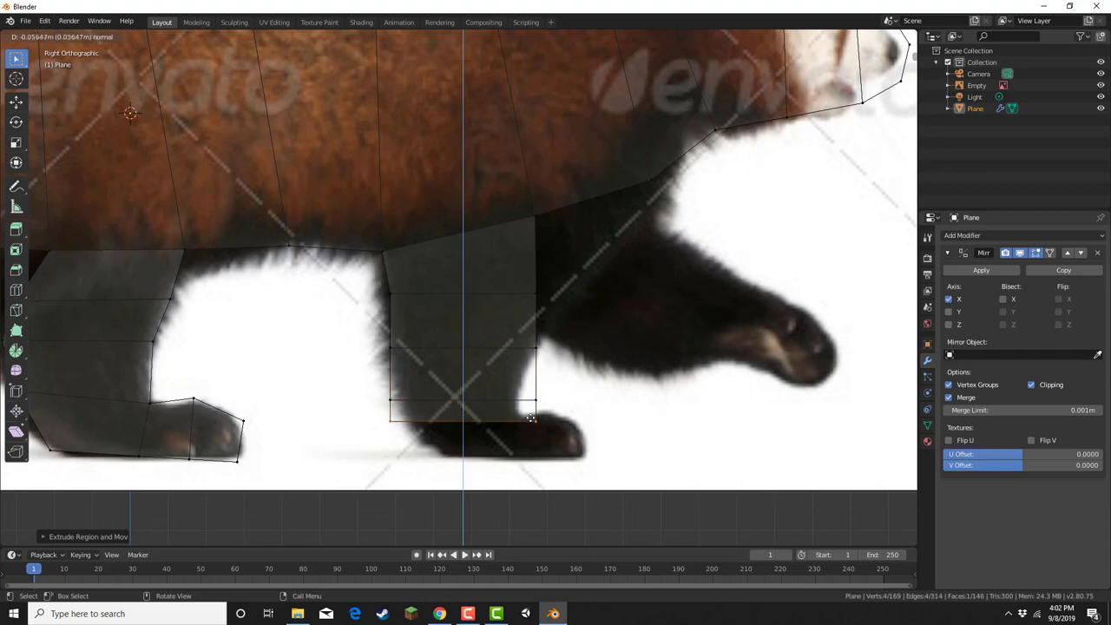
{"action": "left_click", "coordinate": [528, 439]}
Move the rear vertices of the upper front-leg segments onto the back outline of the reference leg
{"action": "left_click_drag", "start_coordinate": [374, 391], "coordinate": [399, 413]}
{"action": "key", "text": "g"}
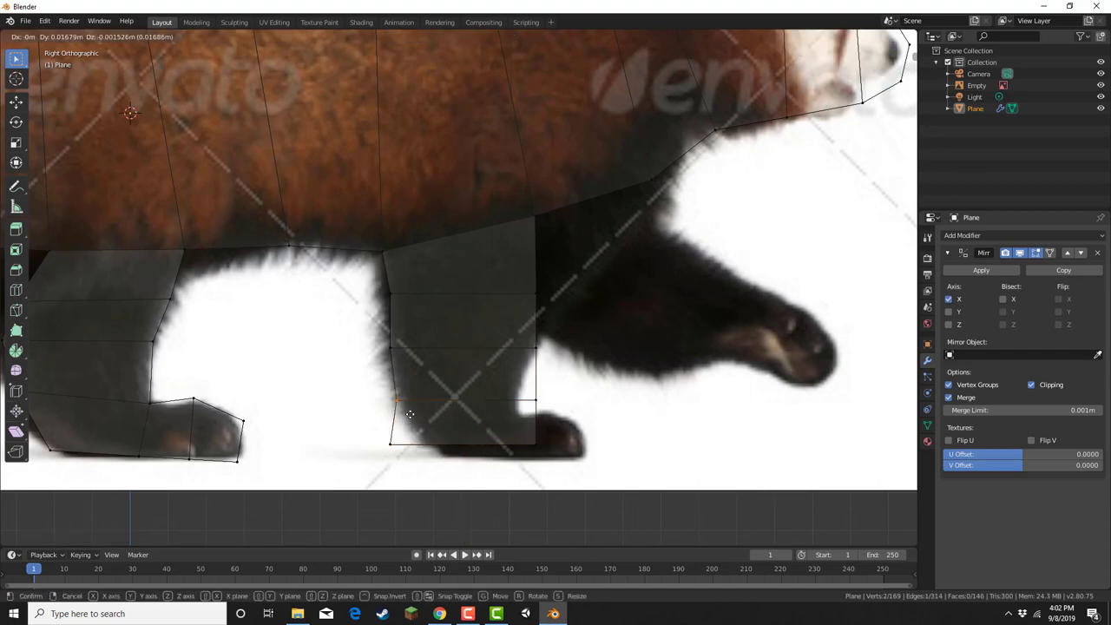
{"action": "left_click", "coordinate": [406, 412]}
{"action": "left_click_drag", "start_coordinate": [372, 326], "coordinate": [403, 360]}
{"action": "key", "text": "g"}
{"action": "left_click", "coordinate": [396, 359]}
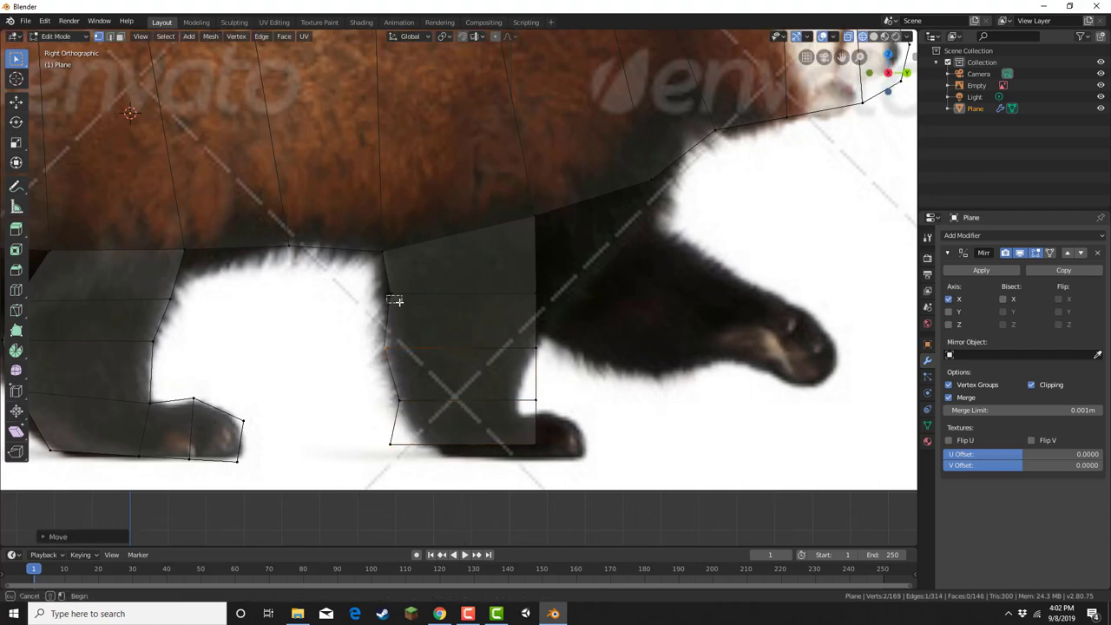
{"action": "left_click", "coordinate": [390, 295]}
{"action": "key", "text": "g"}
{"action": "left_click", "coordinate": [387, 302]}
Move the front leg's middle and ankle vertices on the front side back onto the reference outline
{"action": "left_click_drag", "start_coordinate": [464, 325], "coordinate": [557, 418]}
{"action": "key", "text": "g"}
{"action": "left_click", "coordinate": [555, 372]}
{"action": "key", "text": "g"}
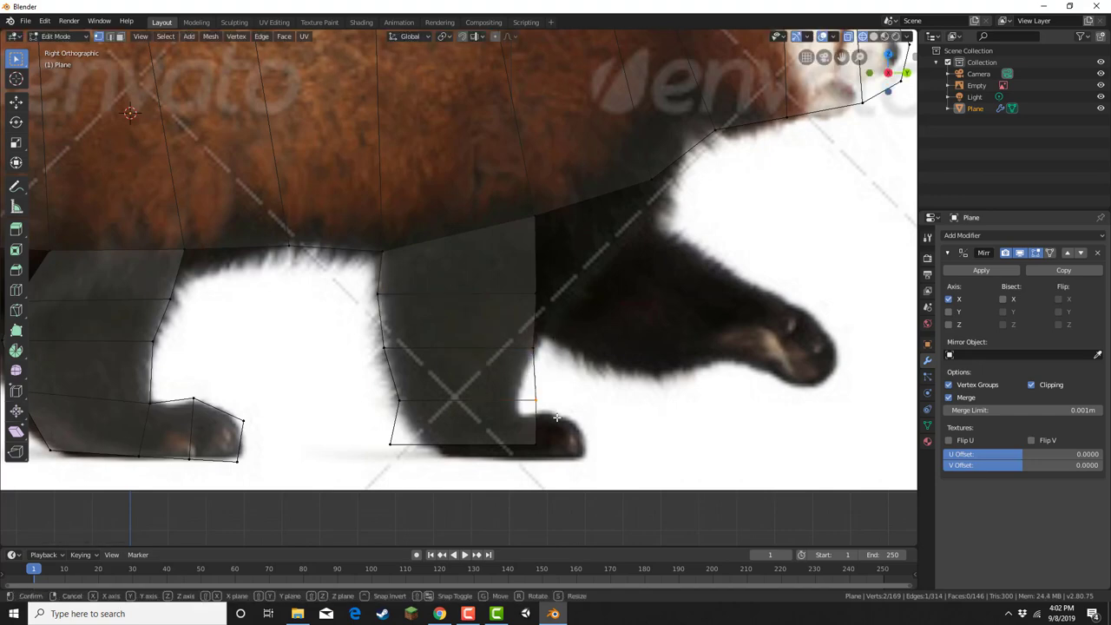
{"action": "left_click", "coordinate": [536, 422]}
Move the rear and front bottom corners of the front leg down onto the sole of the reference paw
{"action": "key", "text": "b"}
{"action": "left_click_drag", "start_coordinate": [334, 423], "coordinate": [398, 453]}
{"action": "key", "text": "g"}
{"action": "left_click", "coordinate": [441, 464]}
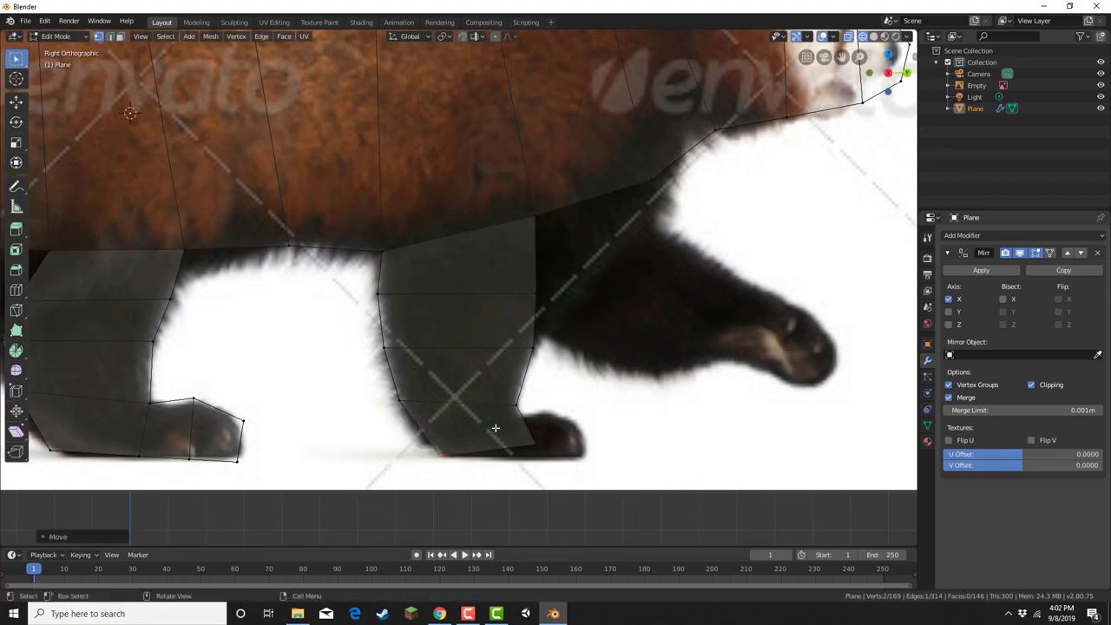
{"action": "key", "text": "b"}
{"action": "left_click_drag", "start_coordinate": [503, 427], "coordinate": [553, 459]}
{"action": "key", "text": "g"}
{"action": "left_click", "coordinate": [546, 469]}
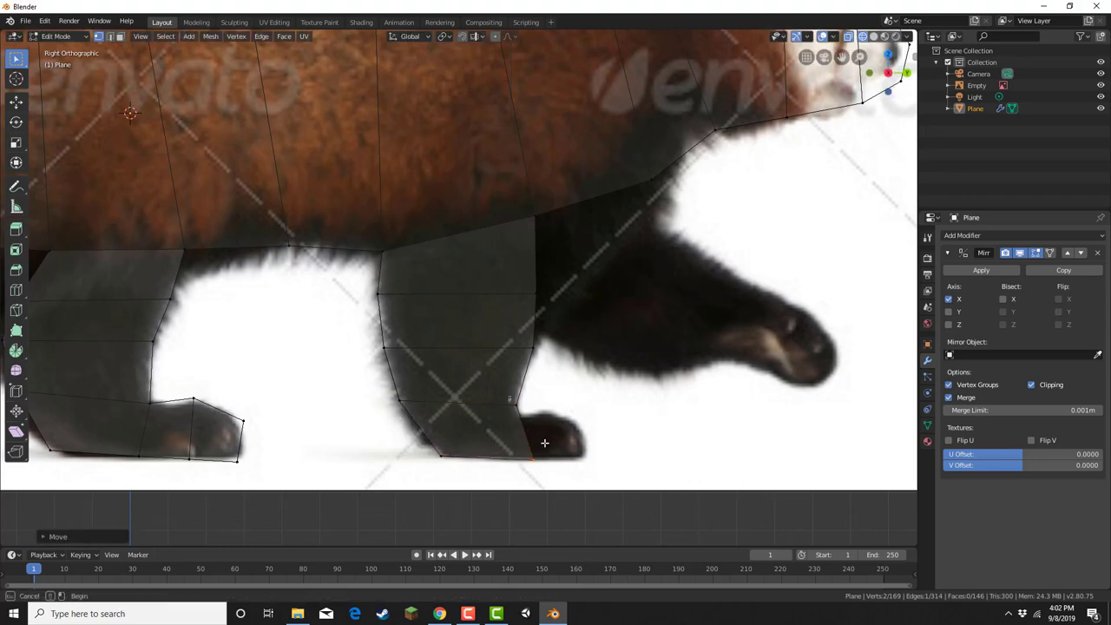
Extrude the front face of the lowest front-leg segment forward as a paw and level it with the ground
{"action": "key", "text": "e"}
{"action": "left_click", "coordinate": [644, 461]}
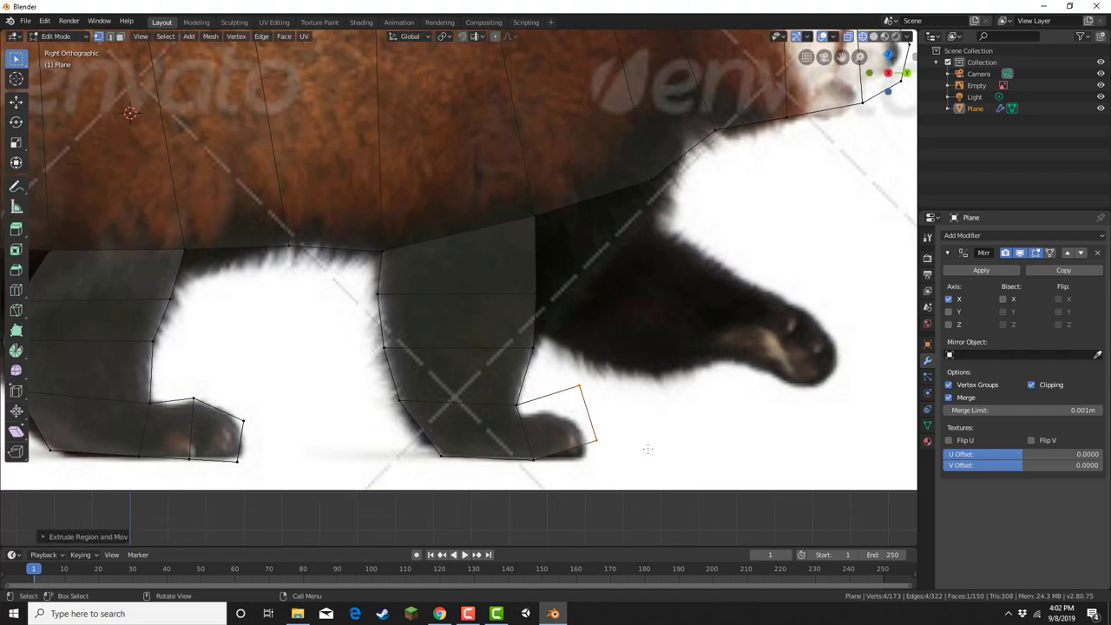
{"action": "key", "text": "g"}
{"action": "left_click", "coordinate": [588, 421]}
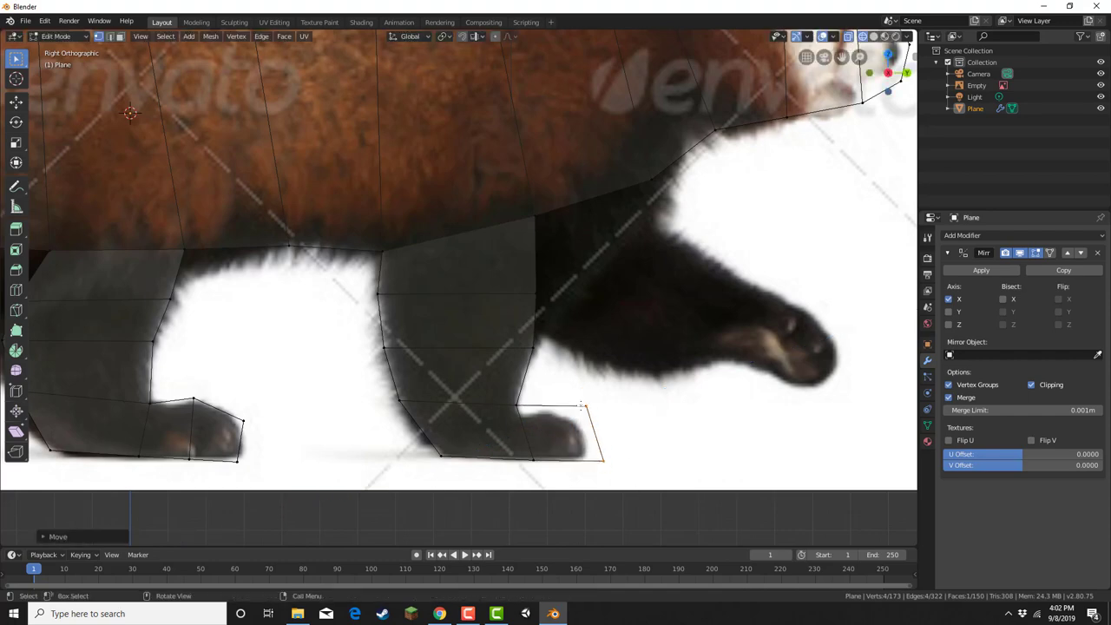
Move the upper and lower tip vertices of the front paw to fit the reference toes
{"action": "key", "text": "b"}
{"action": "left_click_drag", "start_coordinate": [564, 387], "coordinate": [614, 432]}
{"action": "key", "text": "g"}
{"action": "left_click", "coordinate": [608, 445]}
{"action": "key", "text": "g"}
{"action": "left_click", "coordinate": [609, 474]}
Hide the red panda reference image in the viewport to view the whole mesh
{"action": "scroll", "coordinate": [598, 327], "scroll_direction": "down", "scroll_amount": 3}
{"action": "scroll", "coordinate": [568, 332], "scroll_direction": "down", "scroll_amount": 2}
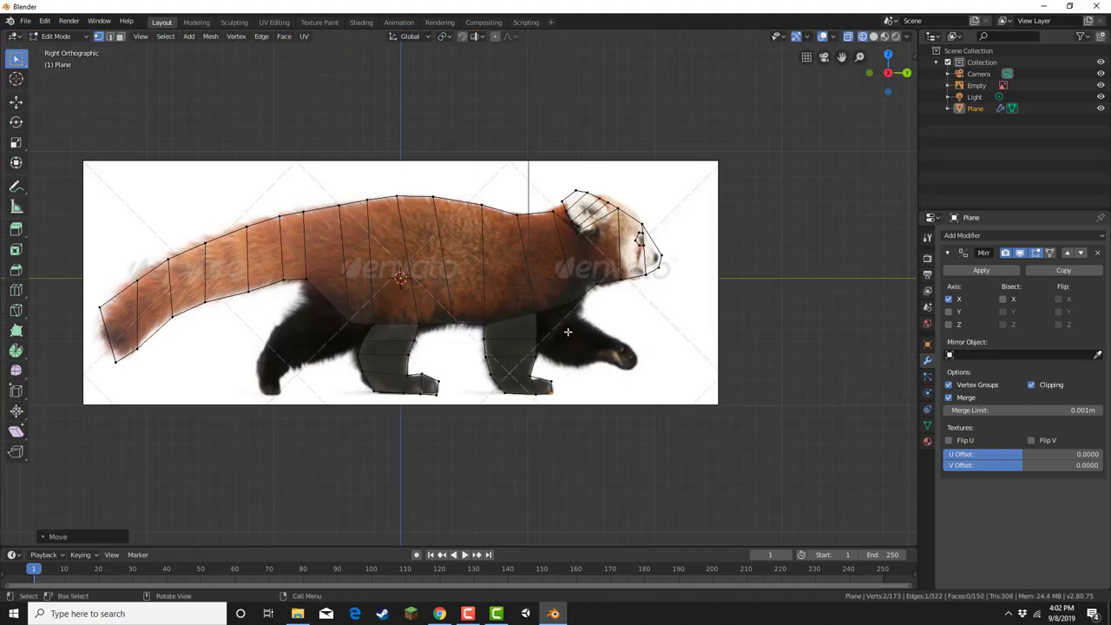
{"action": "left_click", "coordinate": [1100, 85]}
{"action": "scroll", "coordinate": [758, 228], "scroll_direction": "down", "scroll_amount": 2}
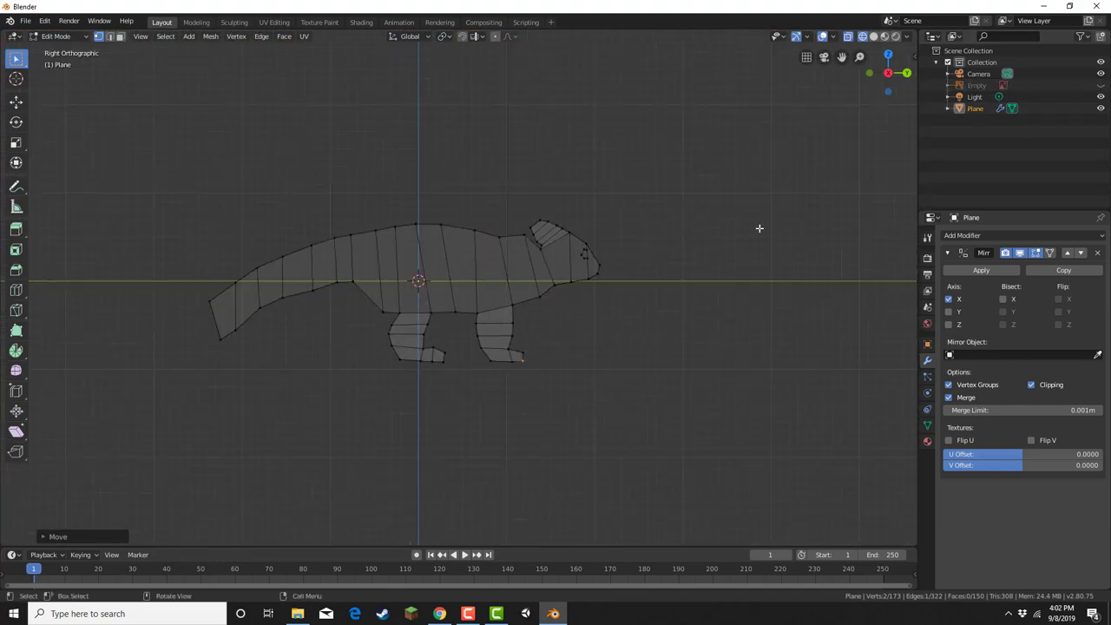